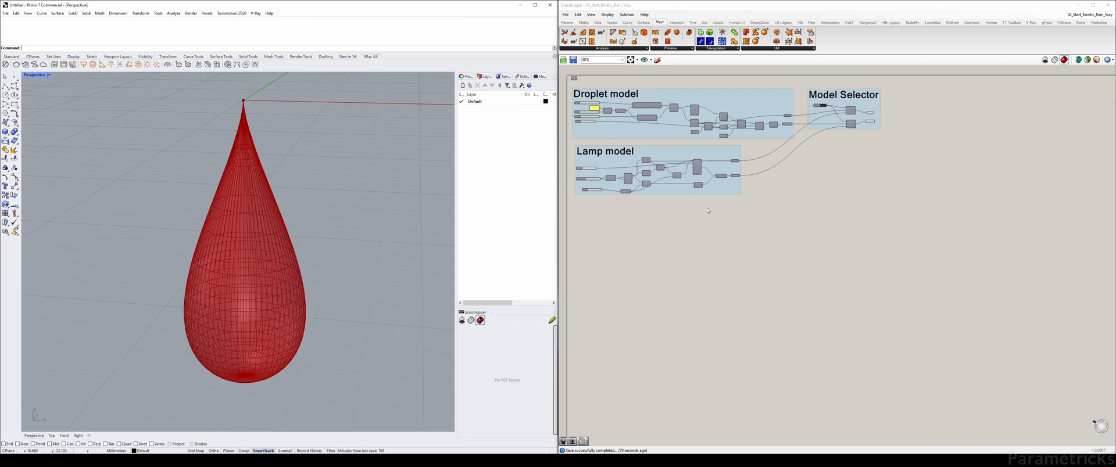
Step: Line up the Attach pt and Mesh Model parameters with their Stream Filter outputs in the Model Selector group
{"action": "scroll", "coordinate": [707, 175], "scroll_direction": "up", "scroll_amount": 3}
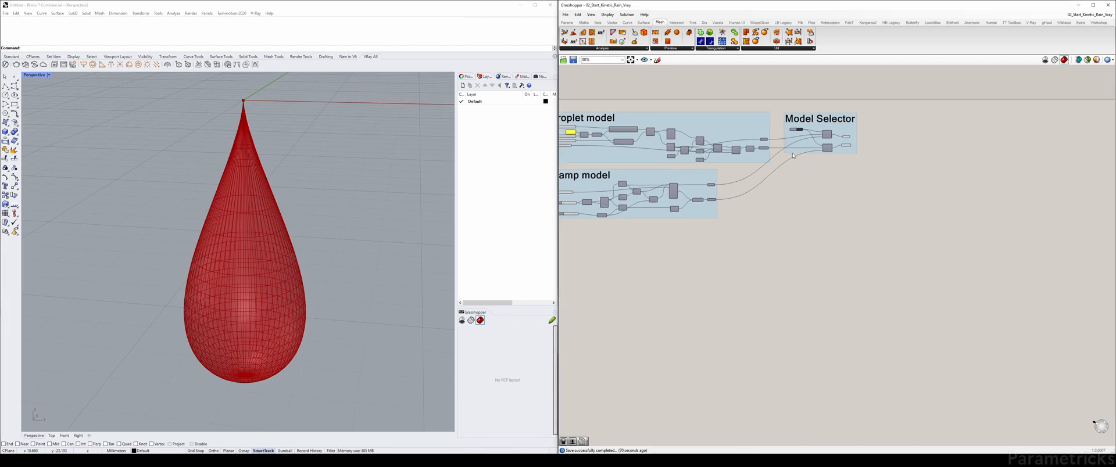
{"action": "right_click_drag", "start_coordinate": [707, 176], "coordinate": [947, 170]}
{"action": "left_click_drag", "start_coordinate": [636, 235], "coordinate": [633, 235]}
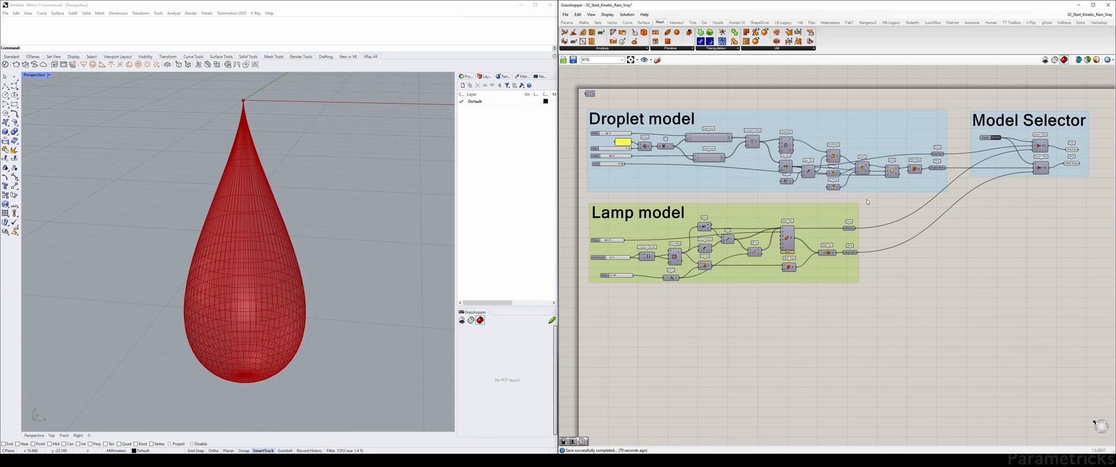
{"action": "scroll", "coordinate": [784, 135], "scroll_direction": "up", "scroll_amount": 5}
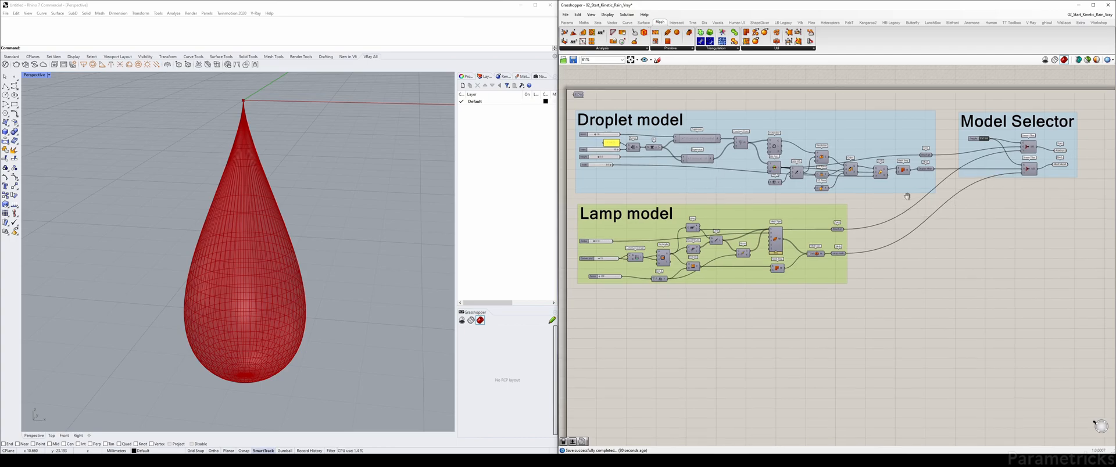
{"action": "left_click_drag", "start_coordinate": [672, 121], "coordinate": [684, 124]}
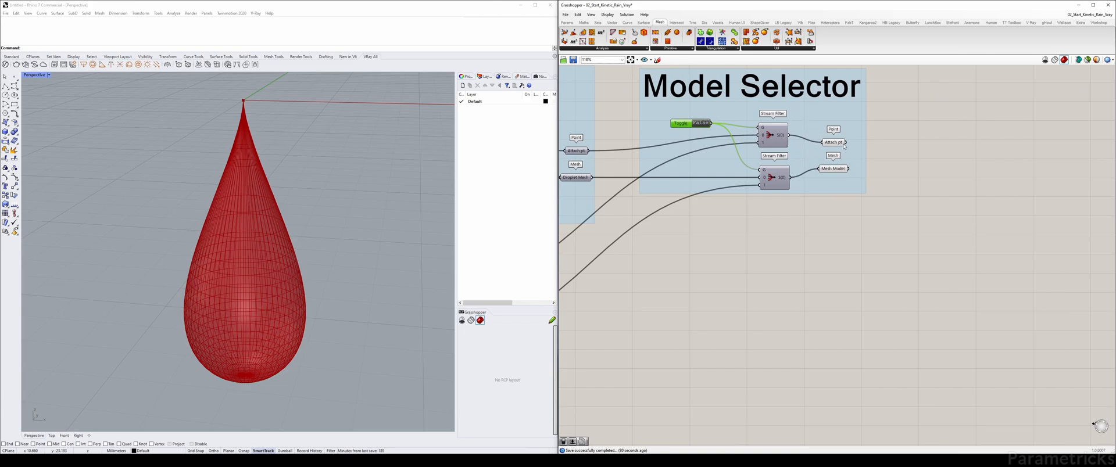
{"action": "left_click_drag", "start_coordinate": [834, 169], "coordinate": [833, 178]}
{"action": "left_click_drag", "start_coordinate": [834, 145], "coordinate": [843, 135]}
{"action": "left_click", "coordinate": [876, 144]}
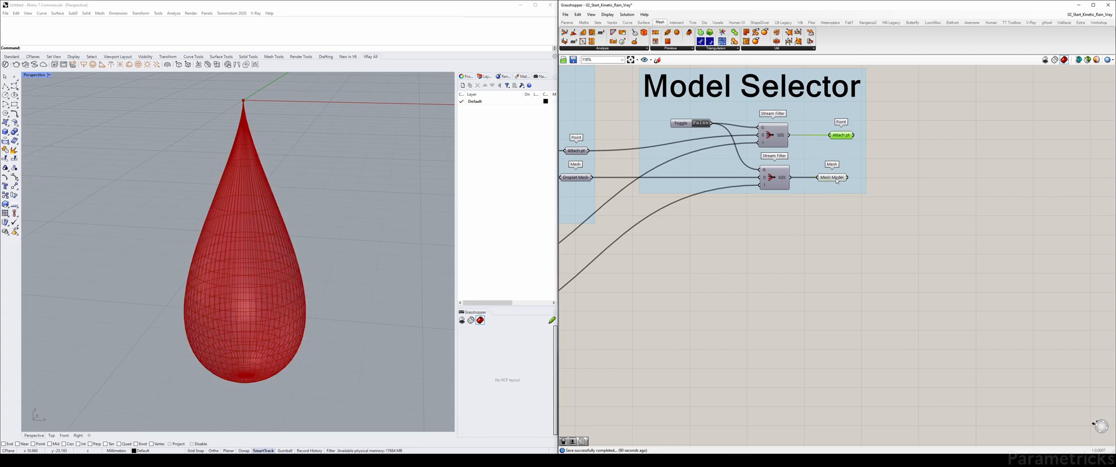
{"action": "left_click_drag", "start_coordinate": [836, 180], "coordinate": [845, 181]}
{"action": "left_click", "coordinate": [765, 227]}
Step: Examine the Model Selector's two outputs and the droplet mesh at the origin in the Perspective viewport
{"action": "scroll", "coordinate": [765, 226], "scroll_direction": "down", "scroll_amount": 4}
{"action": "right_click_drag", "start_coordinate": [565, 218], "coordinate": [922, 182]}
{"action": "right_click_drag", "start_coordinate": [846, 193], "coordinate": [670, 190]}
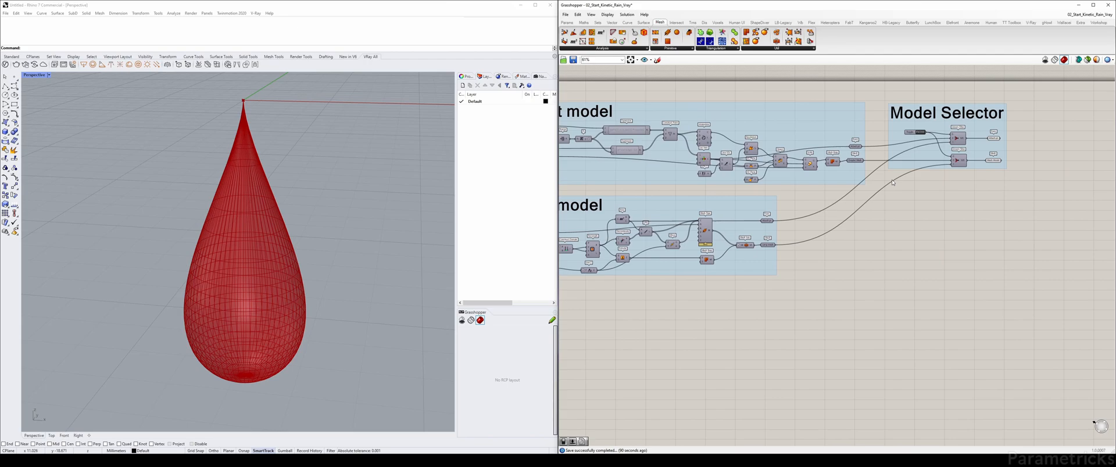
{"action": "right_click_drag", "start_coordinate": [895, 182], "coordinate": [705, 208]}
{"action": "scroll", "coordinate": [817, 167], "scroll_direction": "up", "scroll_amount": 3}
{"action": "right_click_drag", "start_coordinate": [850, 167], "coordinate": [762, 169]}
{"action": "left_click", "coordinate": [709, 167]}
{"action": "left_click", "coordinate": [713, 201]}
{"action": "left_click", "coordinate": [820, 169]}
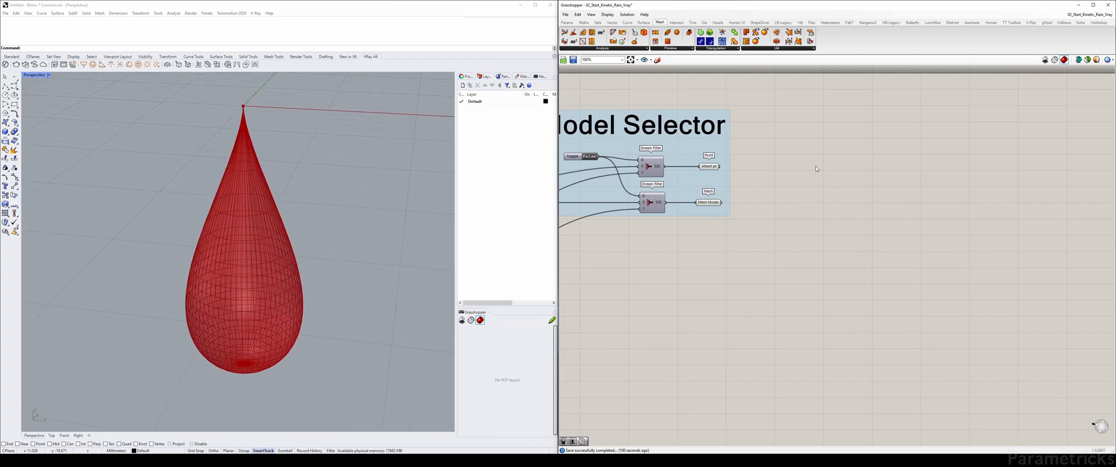
{"action": "scroll", "coordinate": [366, 211], "scroll_direction": "down", "scroll_amount": 12}
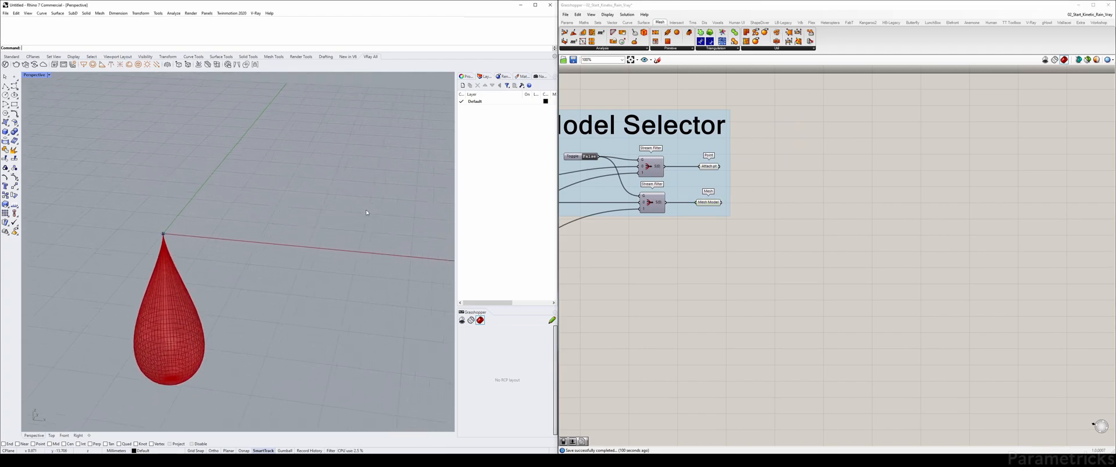
{"action": "scroll", "coordinate": [365, 210], "scroll_direction": "down", "scroll_amount": 8}
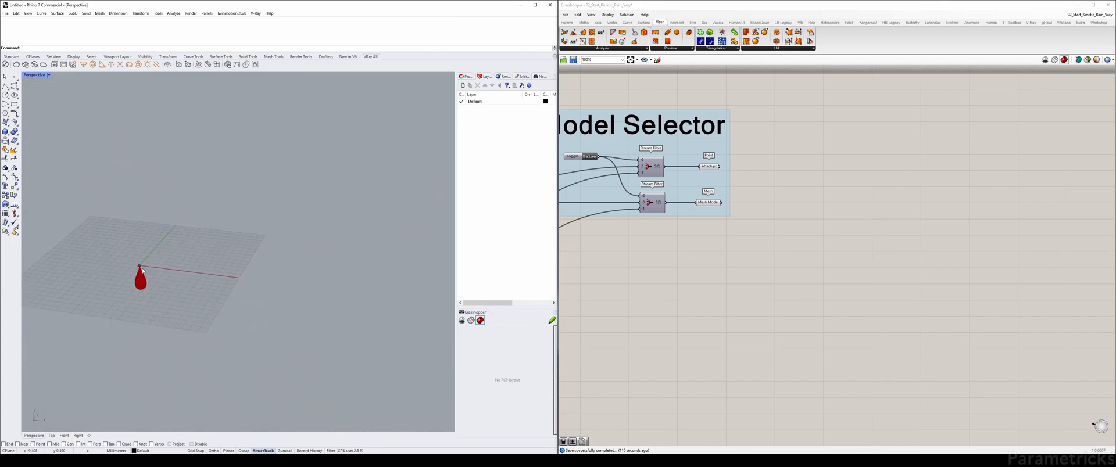
{"action": "right_click_drag", "start_coordinate": [146, 264], "coordinate": [145, 255]}
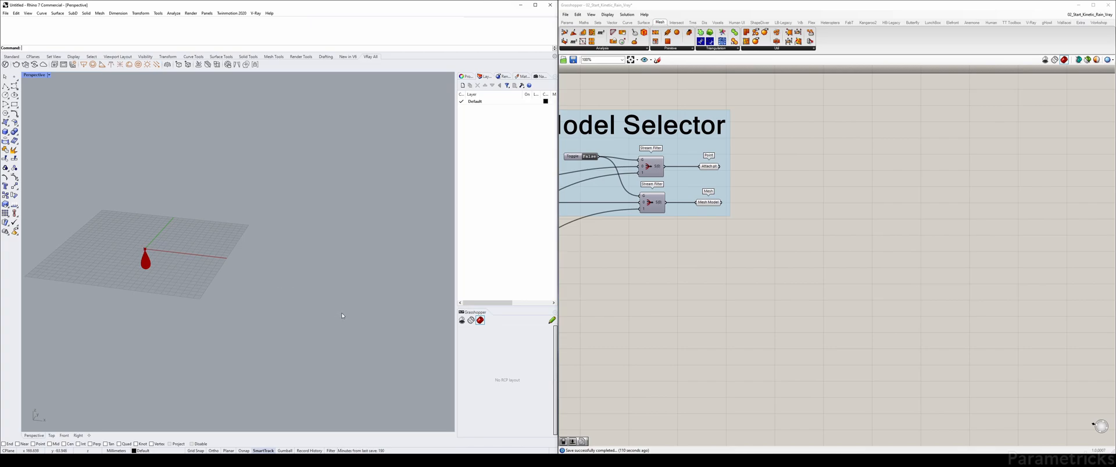
Step: Add a Construct Point component on the empty canvas beyond the Model Selector group
{"action": "right_click_drag", "start_coordinate": [698, 229], "coordinate": [906, 182]}
{"action": "scroll", "coordinate": [879, 178], "scroll_direction": "down", "scroll_amount": 3}
{"action": "right_click_drag", "start_coordinate": [760, 249], "coordinate": [864, 176]}
{"action": "right_click_drag", "start_coordinate": [743, 232], "coordinate": [591, 292]}
{"action": "right_click_drag", "start_coordinate": [731, 215], "coordinate": [552, 224]}
{"action": "scroll", "coordinate": [785, 135], "scroll_direction": "up", "scroll_amount": 1}
{"action": "scroll", "coordinate": [785, 135], "scroll_direction": "up", "scroll_amount": 1}
{"action": "right_click_drag", "start_coordinate": [736, 198], "coordinate": [769, 165]}
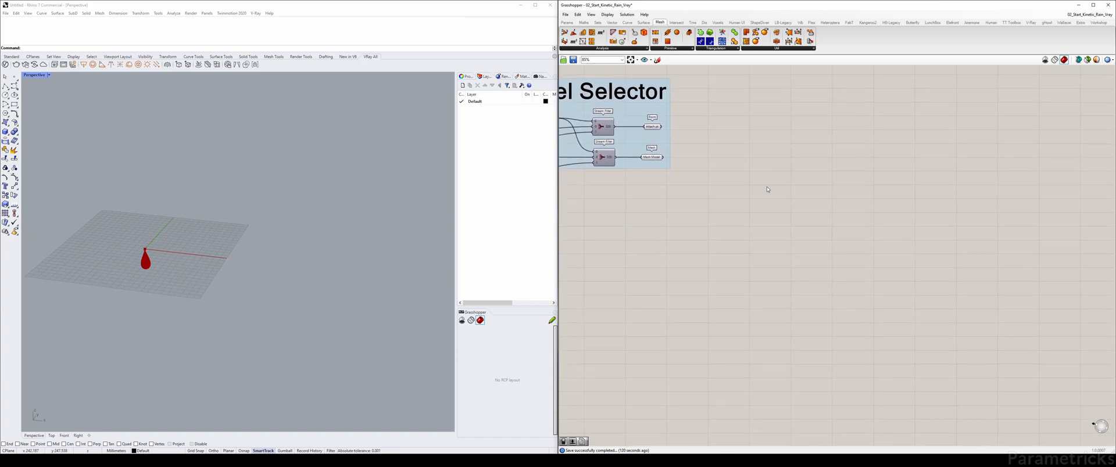
{"action": "double_click", "coordinate": [766, 188]}
{"action": "type", "text": "point con"}
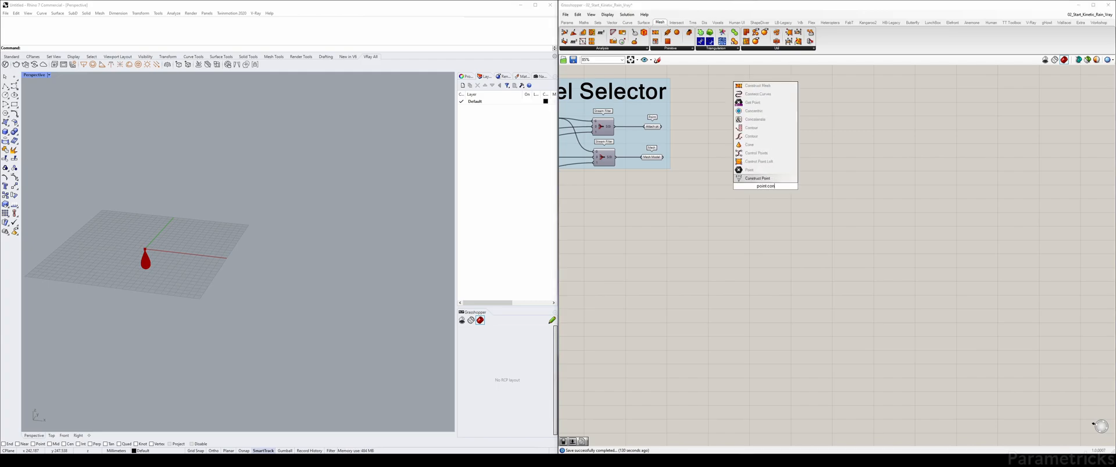
{"action": "key", "text": "Return"}
{"action": "scroll", "coordinate": [766, 188], "scroll_direction": "up", "scroll_amount": 3}
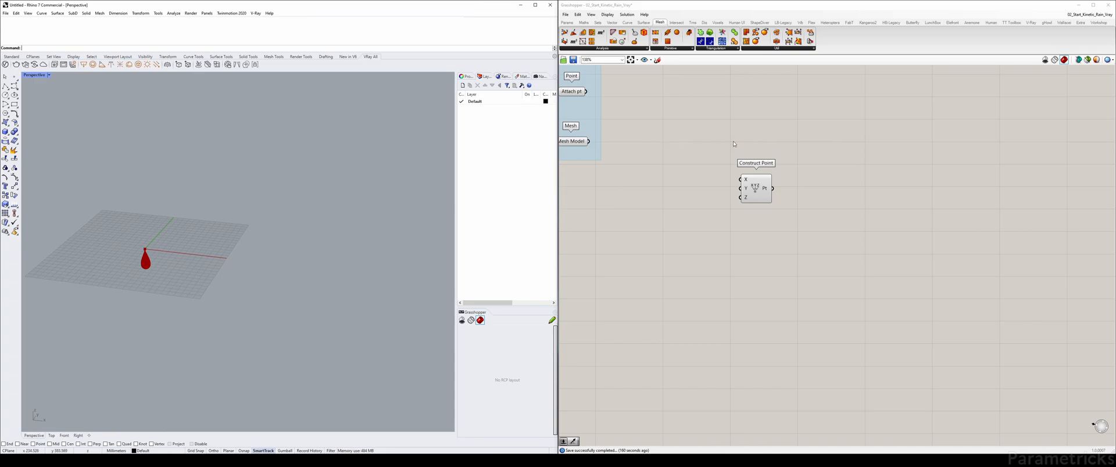
{"action": "right_click_drag", "start_coordinate": [799, 155], "coordinate": [708, 154]}
{"action": "left_click_drag", "start_coordinate": [665, 190], "coordinate": [674, 176]}
{"action": "right_click_drag", "start_coordinate": [636, 177], "coordinate": [712, 172]}
Step: Create a number slider set to 10000 and connect it to the Z input of Construct Point
{"action": "double_click", "coordinate": [697, 164]}
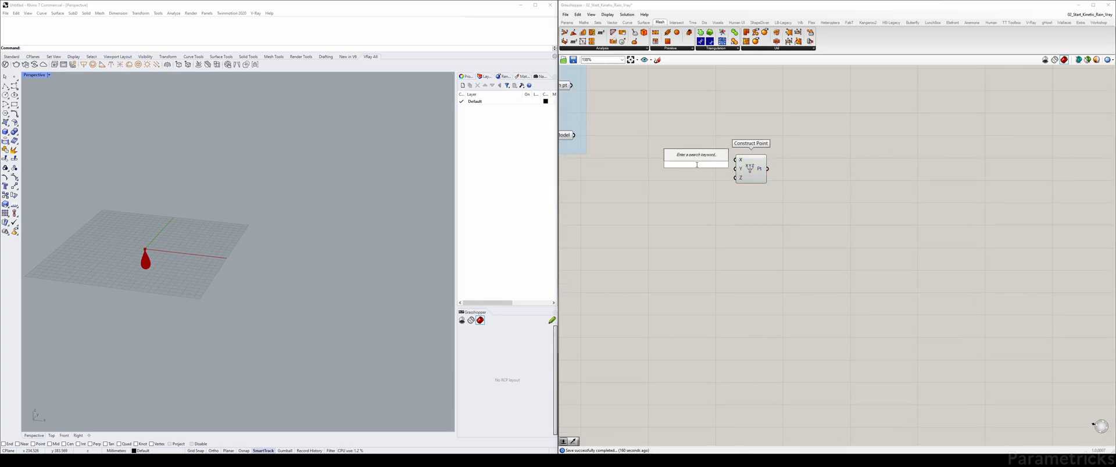
{"action": "type", "text": "10000"}
{"action": "key", "text": "Return"}
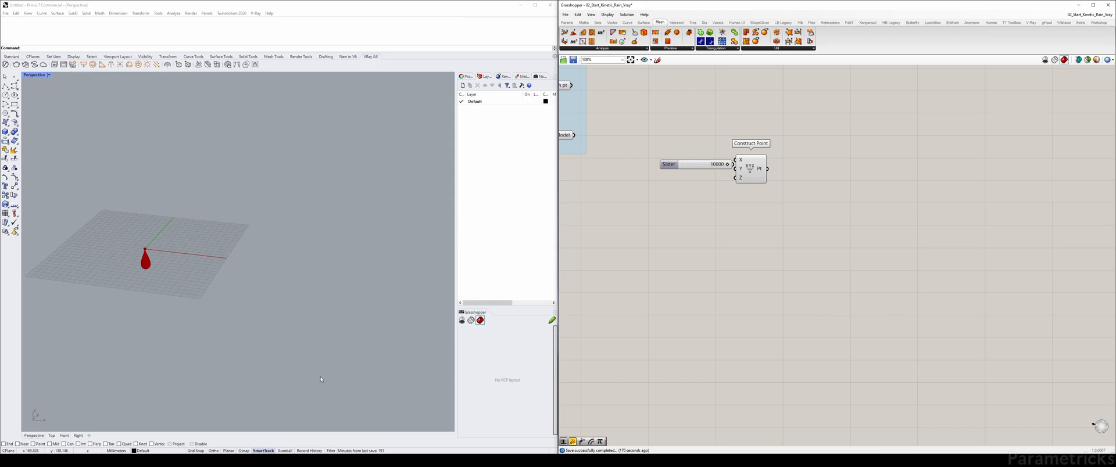
{"action": "scroll", "coordinate": [754, 171], "scroll_direction": "up", "scroll_amount": 2}
{"action": "mouse_move", "coordinate": [755, 170]}
{"action": "left_mouse_down"}
{"action": "mouse_move", "coordinate": [776, 160]}
{"action": "mouse_move", "coordinate": [738, 168]}
{"action": "mouse_move", "coordinate": [750, 172]}
{"action": "left_mouse_up"}
{"action": "left_click_drag", "start_coordinate": [682, 166], "coordinate": [659, 175]}
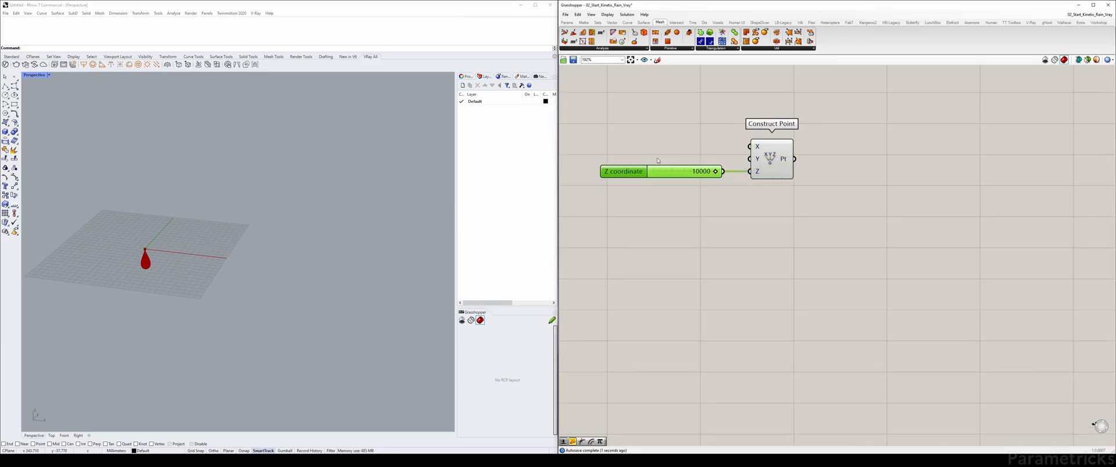
Step: Rename the Z coordinate slider to "Ceiling Height"
{"action": "left_click", "coordinate": [828, 212]}
{"action": "right_click_drag", "start_coordinate": [825, 197], "coordinate": [788, 213]}
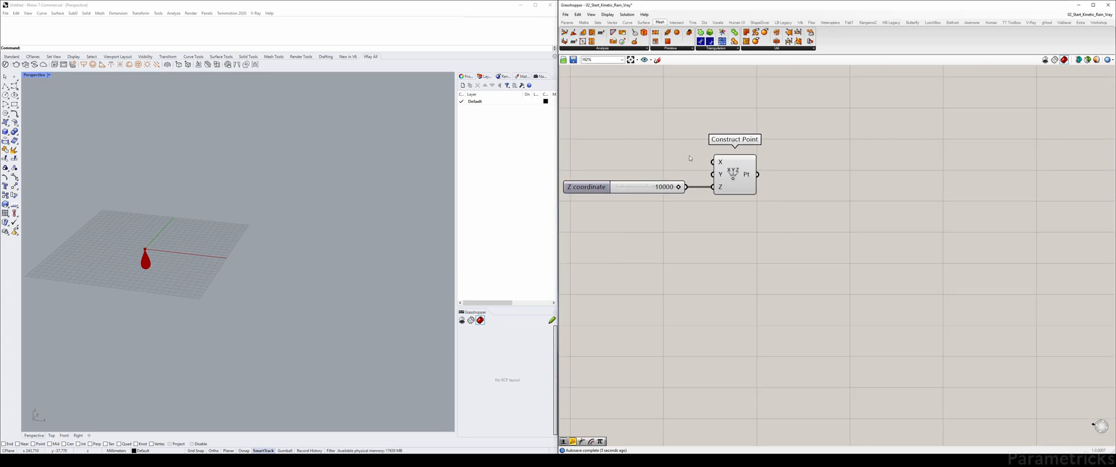
{"action": "right_click", "coordinate": [586, 186]}
{"action": "type", "text": "Ceiling Height"}
{"action": "key", "text": "Return"}
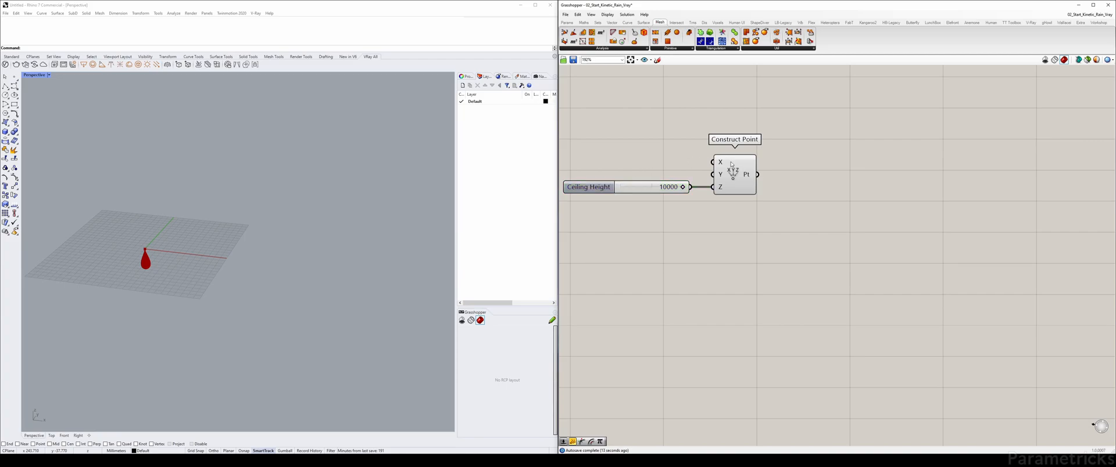
Step: Add an XY Plane component beside Construct Point and connect the constructed point to its origin input
{"action": "double_click", "coordinate": [813, 165]}
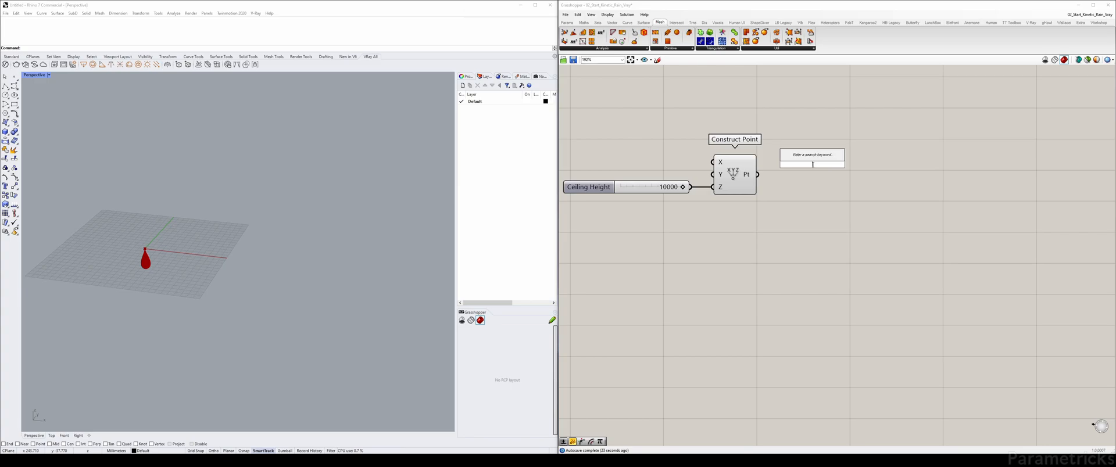
{"action": "type", "text": "xy"}
{"action": "key", "text": "Return"}
{"action": "left_click_drag", "start_coordinate": [758, 175], "coordinate": [791, 164]}
{"action": "left_click_drag", "start_coordinate": [812, 165], "coordinate": [806, 175]}
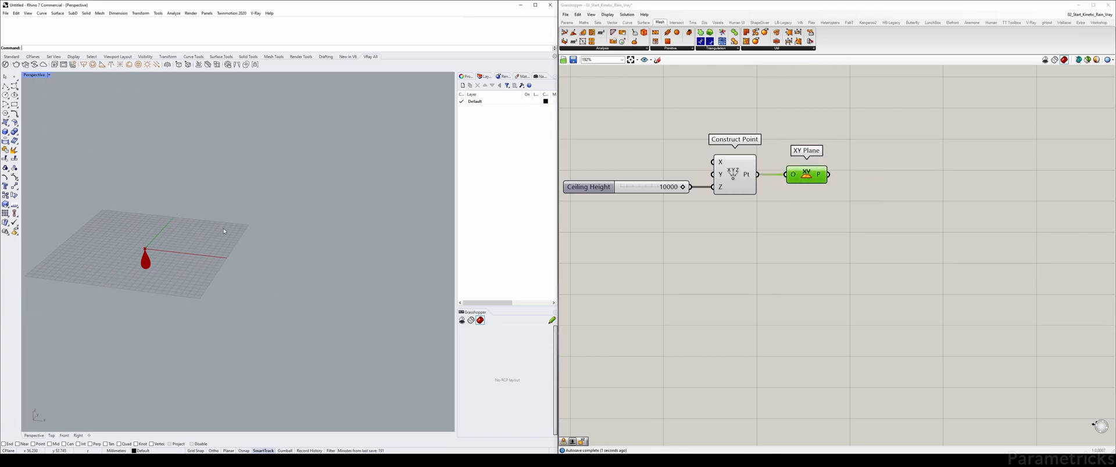
Step: Switch Rhino to the maximized Top viewport with the droplet and grid in view
{"action": "right_click_drag", "start_coordinate": [225, 227], "coordinate": [263, 191]}
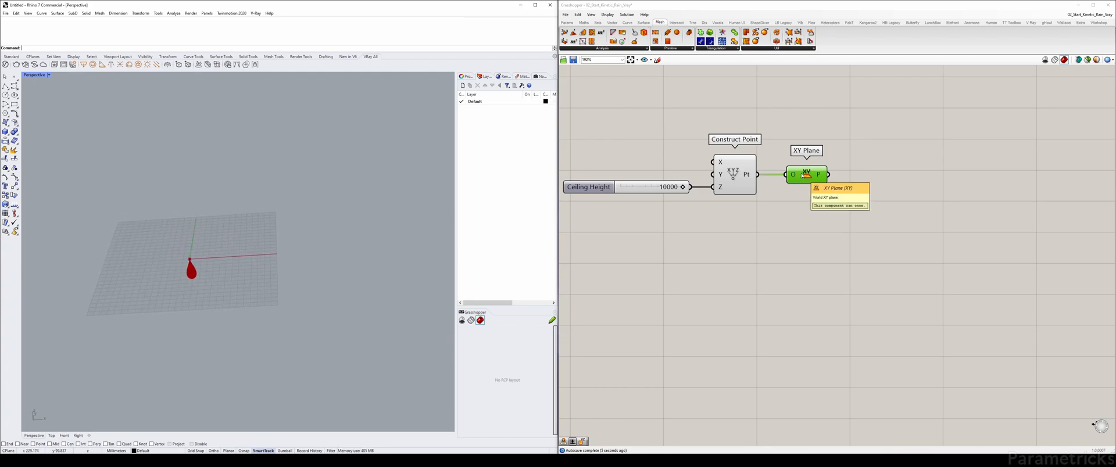
{"action": "double_click", "coordinate": [27, 76]}
{"action": "double_click", "coordinate": [27, 76]}
{"action": "scroll", "coordinate": [249, 189], "scroll_direction": "down", "scroll_amount": 3}
{"action": "scroll", "coordinate": [221, 200], "scroll_direction": "up", "scroll_amount": 3}
{"action": "right_click_drag", "start_coordinate": [184, 236], "coordinate": [101, 296]}
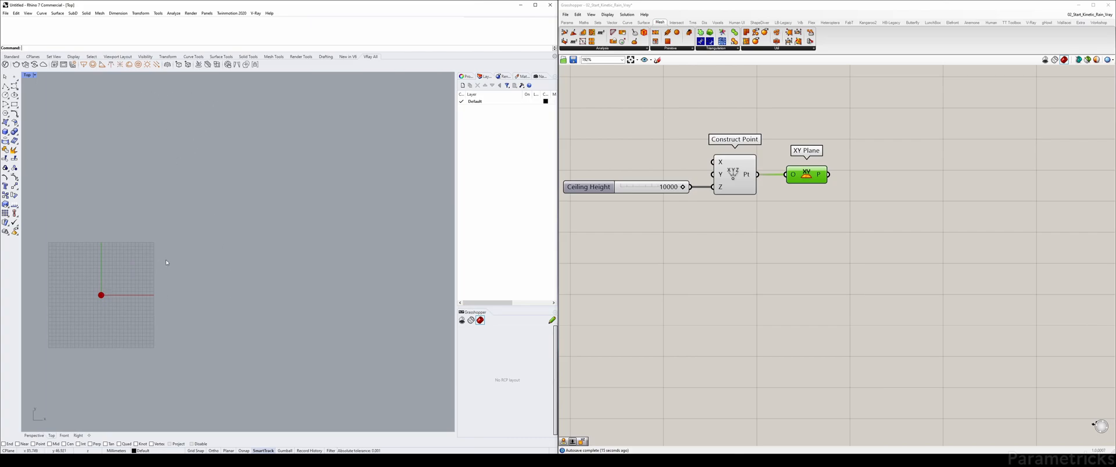
{"action": "right_click_drag", "start_coordinate": [137, 271], "coordinate": [202, 255]}
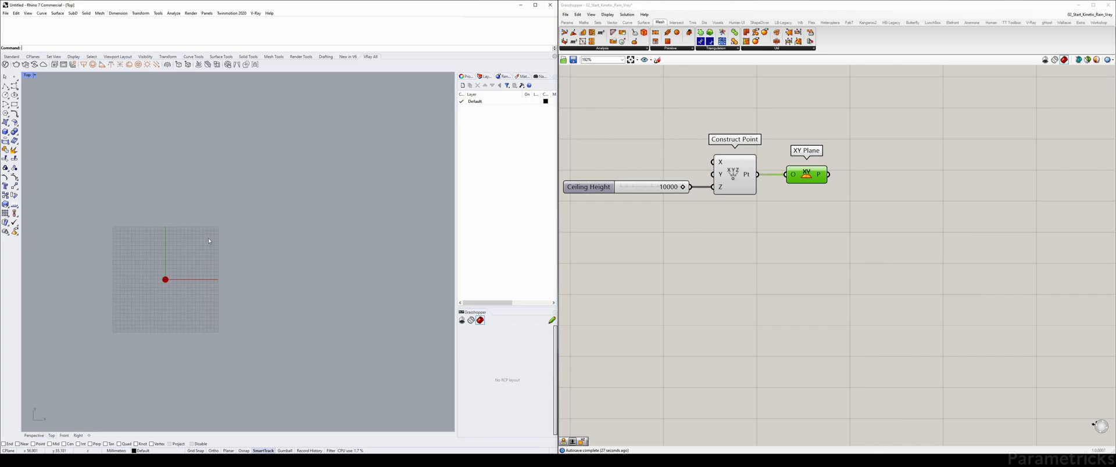
Step: Draw a rectangle with one corner at the origin, try it at another position around the droplet, and undo the move
{"action": "type", "text": "Poly"}
{"action": "key", "text": "Escape"}
{"action": "type", "text": "Rect"}
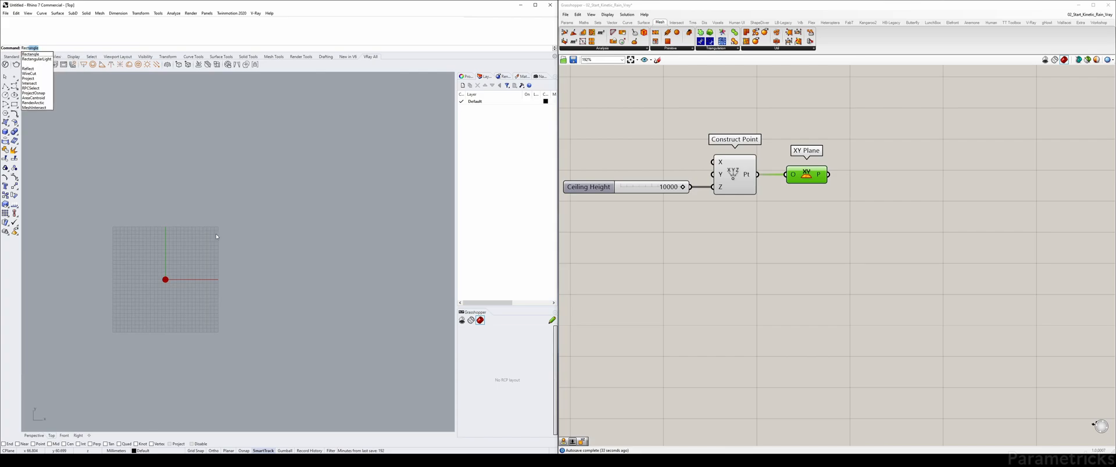
{"action": "key", "text": "Return"}
{"action": "left_click", "coordinate": [166, 280]}
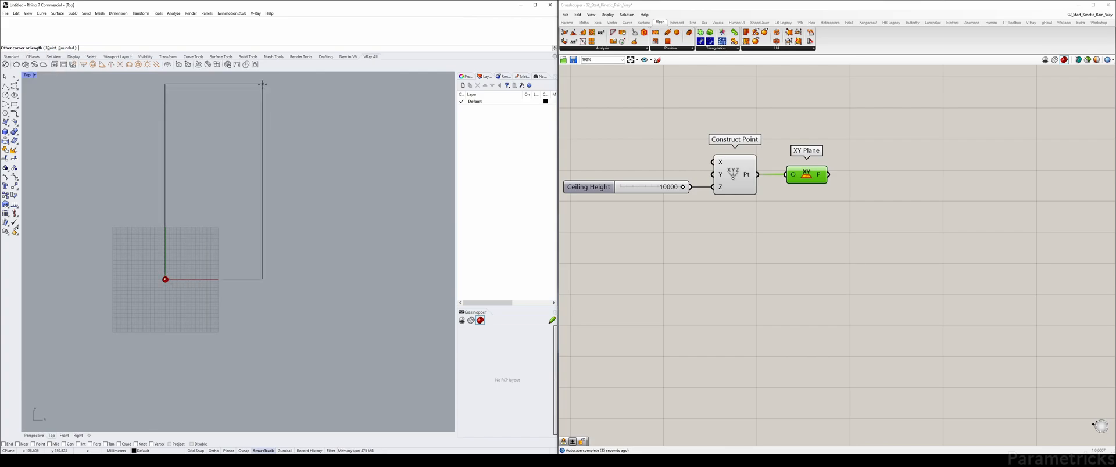
{"action": "left_click", "coordinate": [300, 85]}
{"action": "right_click_drag", "start_coordinate": [286, 171], "coordinate": [304, 181]}
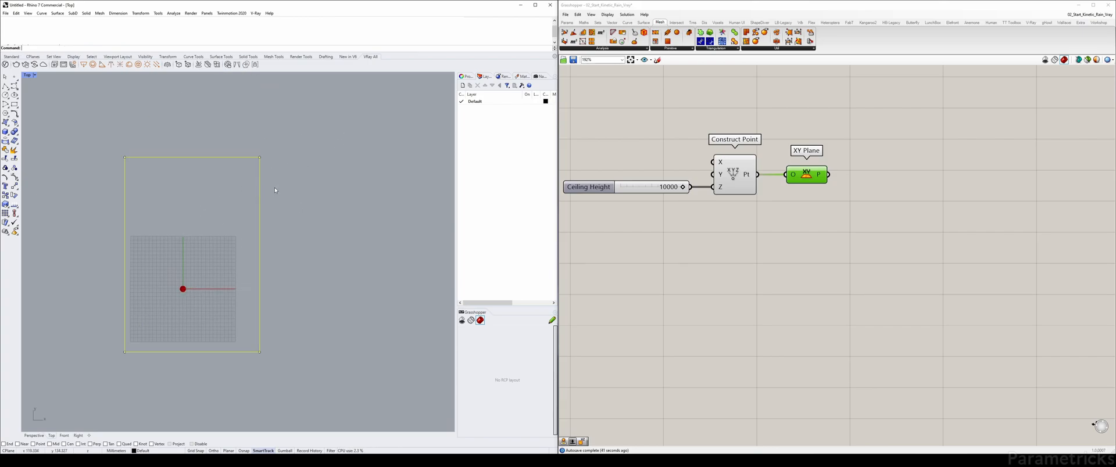
{"action": "key", "text": "ctrl+z"}
Step: Try to rotate the rectangle about a point inside it, and delete the rectangle
{"action": "type", "text": "rotate"}
{"action": "key", "text": "Return"}
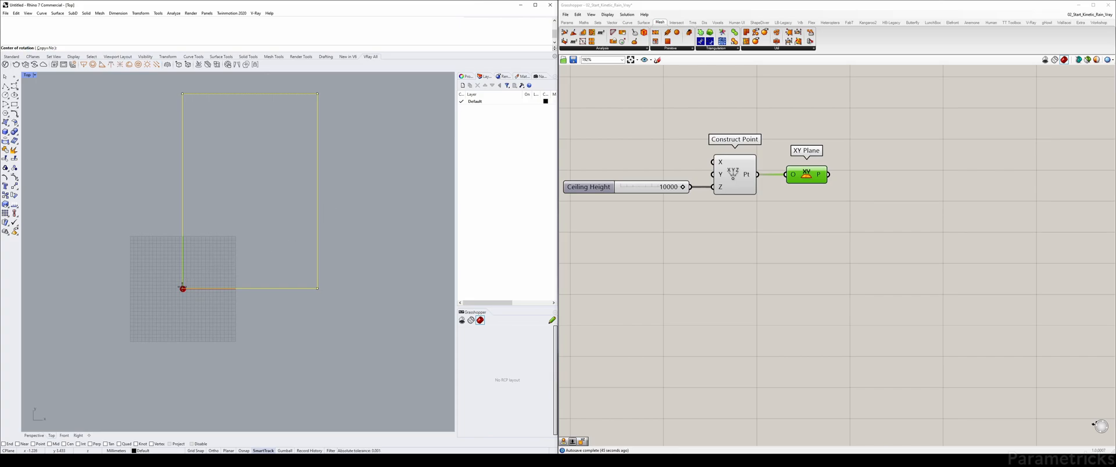
{"action": "left_click", "coordinate": [249, 262]}
{"action": "left_click", "coordinate": [248, 111]}
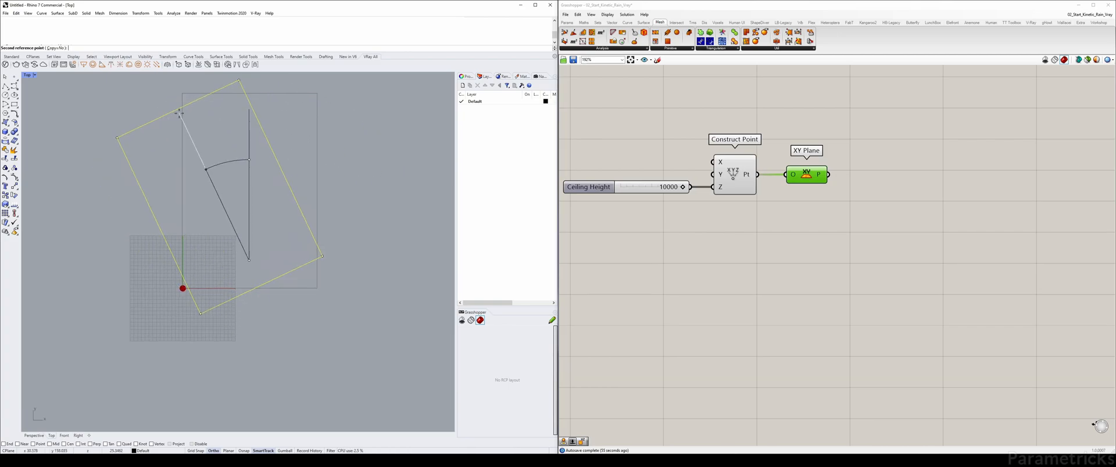
{"action": "key", "text": "Escape"}
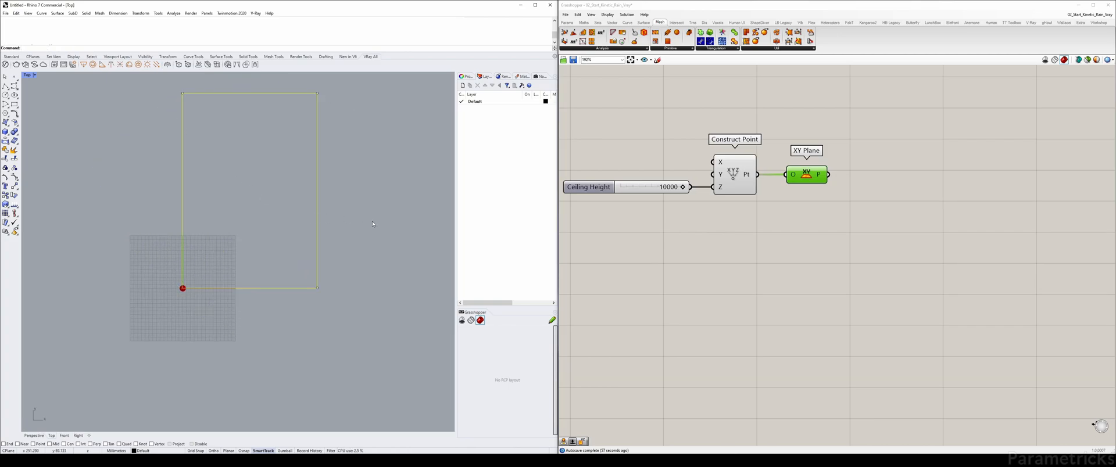
{"action": "key", "text": "Delete"}
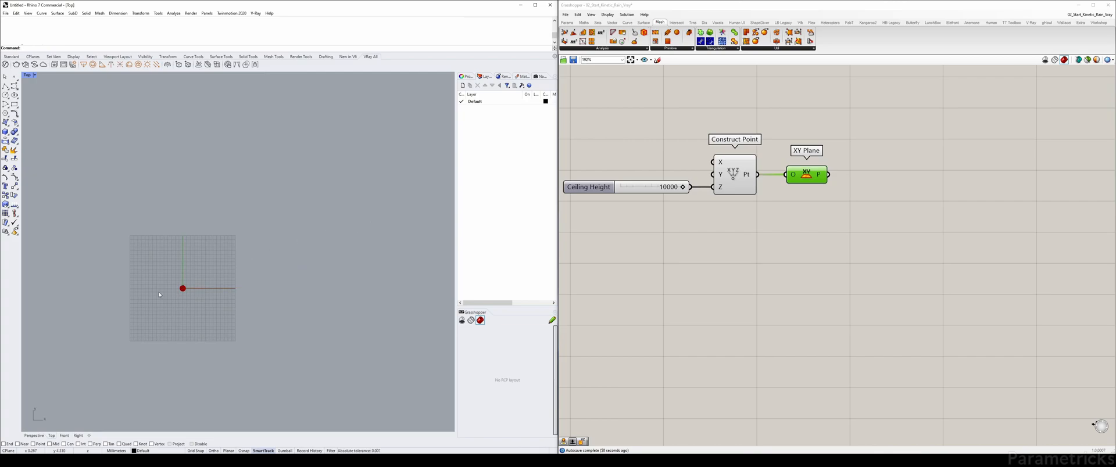
Step: Return to the maximized Perspective viewport with a closer view of the droplet
{"action": "double_click", "coordinate": [28, 76]}
{"action": "double_click", "coordinate": [255, 76]}
{"action": "mouse_move", "coordinate": [265, 149]}
{"action": "right_mouse_down"}
{"action": "mouse_move", "coordinate": [241, 154]}
{"action": "mouse_move", "coordinate": [284, 154]}
{"action": "right_mouse_up"}
{"action": "scroll", "coordinate": [232, 191], "scroll_direction": "up", "scroll_amount": 5}
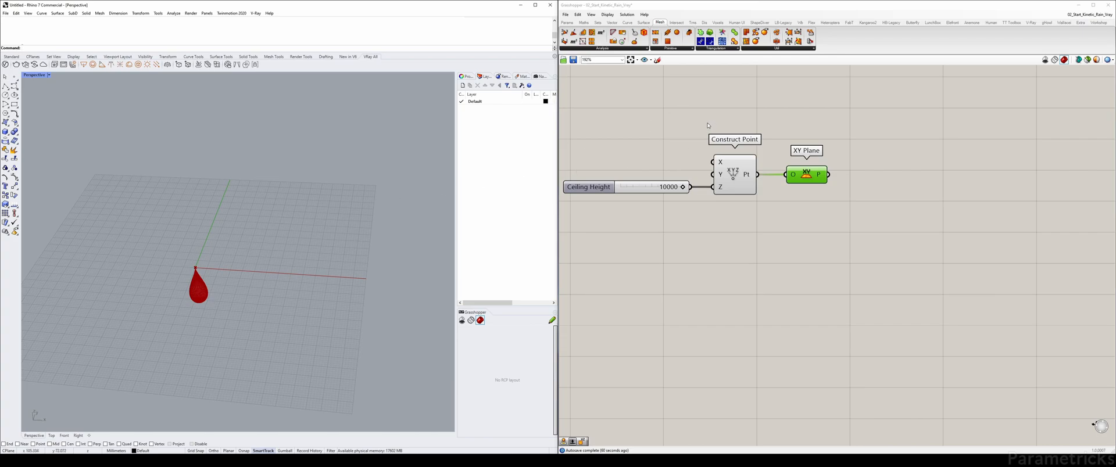
Step: Move the Ceiling Height slider, Construct Point and XY Plane together on the Grasshopper canvas and tidy their spacing
{"action": "right_click_drag", "start_coordinate": [774, 133], "coordinate": [808, 142]}
{"action": "left_click_drag", "start_coordinate": [866, 137], "coordinate": [682, 233]}
{"action": "scroll", "coordinate": [694, 228], "scroll_direction": "down", "scroll_amount": 1}
{"action": "right_click_drag", "start_coordinate": [726, 208], "coordinate": [762, 192]}
{"action": "scroll", "coordinate": [842, 115], "scroll_direction": "down", "scroll_amount": 1}
{"action": "right_click_drag", "start_coordinate": [760, 156], "coordinate": [736, 159]}
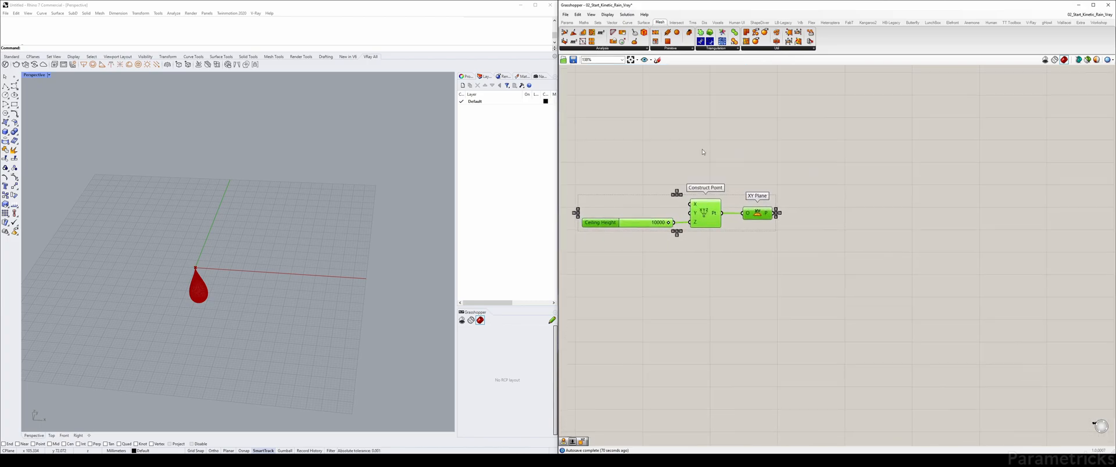
{"action": "scroll", "coordinate": [702, 151], "scroll_direction": "down", "scroll_amount": 2}
{"action": "right_click_drag", "start_coordinate": [703, 198], "coordinate": [756, 103]}
{"action": "left_click_drag", "start_coordinate": [749, 117], "coordinate": [772, 172]}
{"action": "scroll", "coordinate": [702, 164], "scroll_direction": "up", "scroll_amount": 5}
{"action": "left_click", "coordinate": [731, 161]}
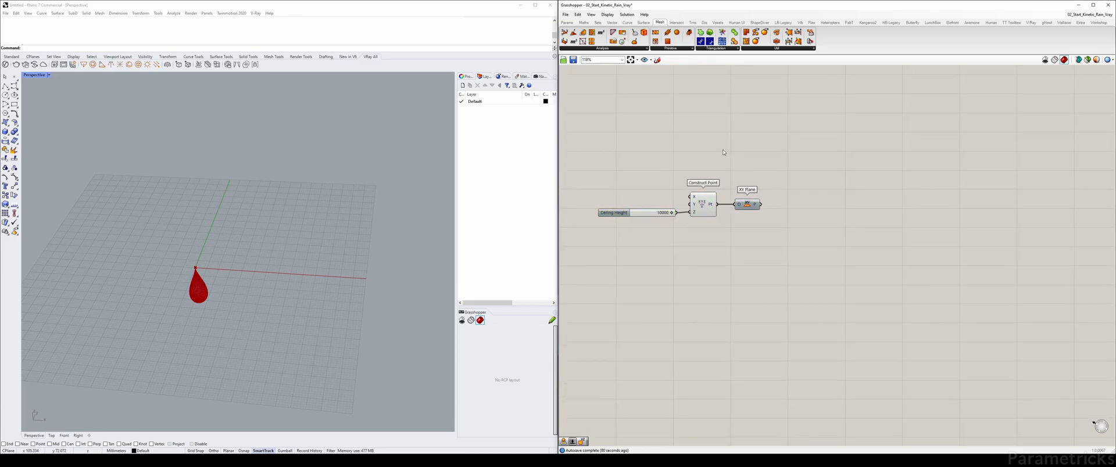
{"action": "left_click_drag", "start_coordinate": [681, 213], "coordinate": [689, 212]}
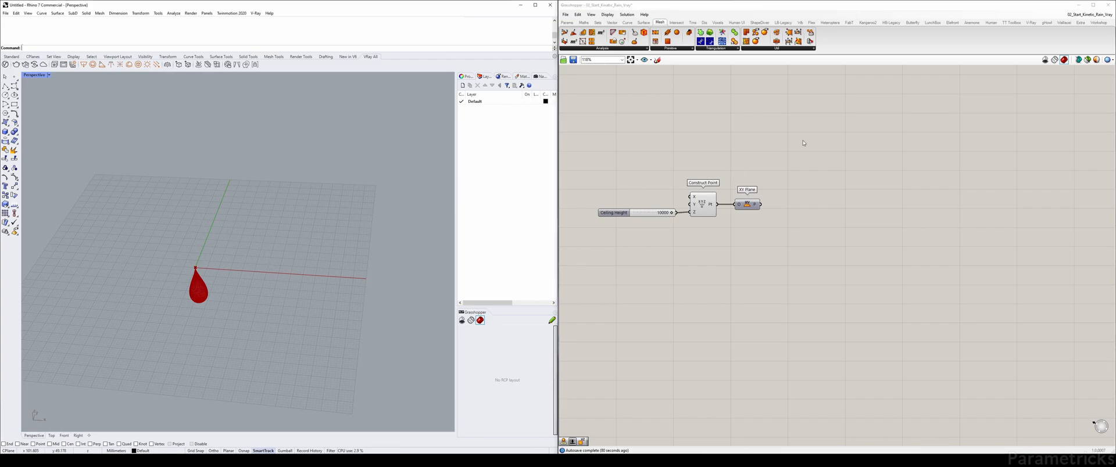
Step: Add a Rotate Plane component to the Grasshopper canvas above the XY Plane component
{"action": "double_click", "coordinate": [768, 140]}
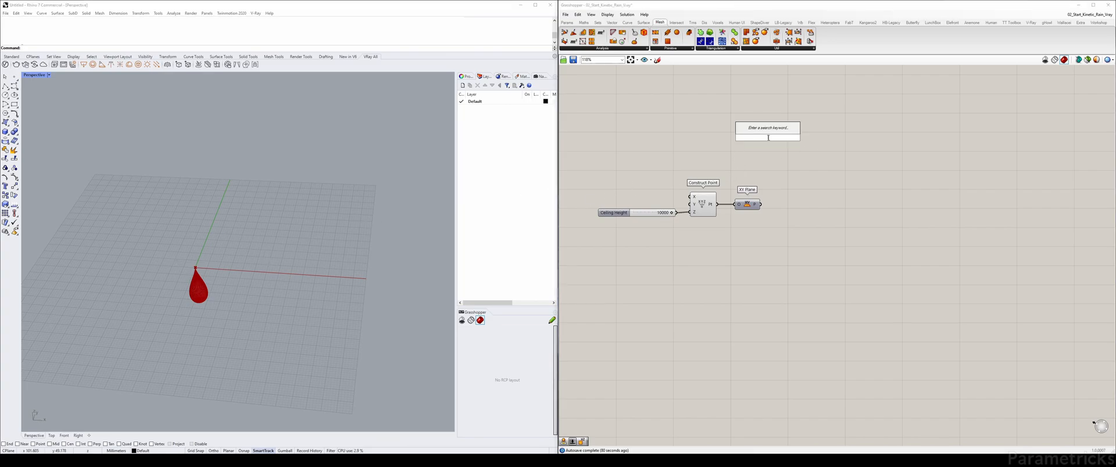
{"action": "type", "text": "rot"}
{"action": "key", "text": "Up"}
{"action": "key", "text": "Up"}
{"action": "key", "text": "Up"}
{"action": "key", "text": "Down"}
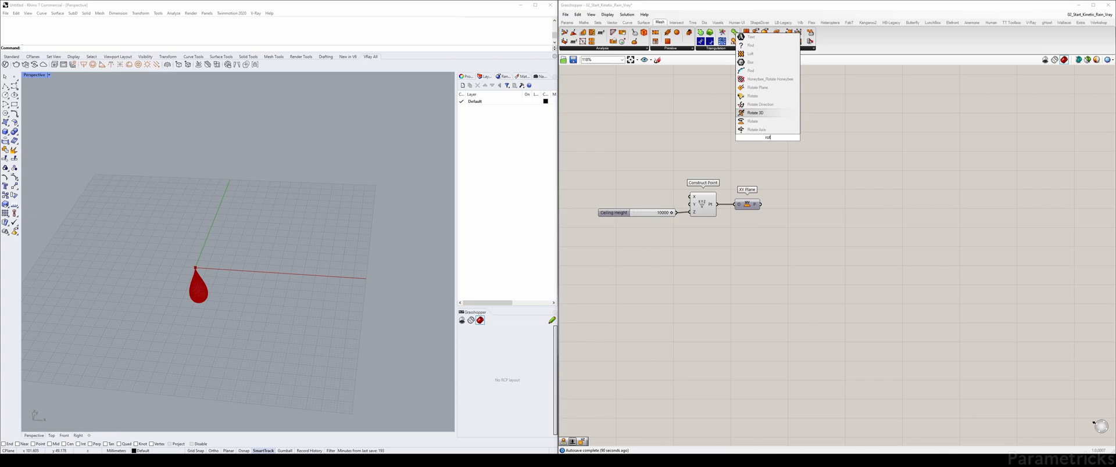
{"action": "key", "text": "Up"}
{"action": "key", "text": "Up"}
{"action": "key", "text": "Up"}
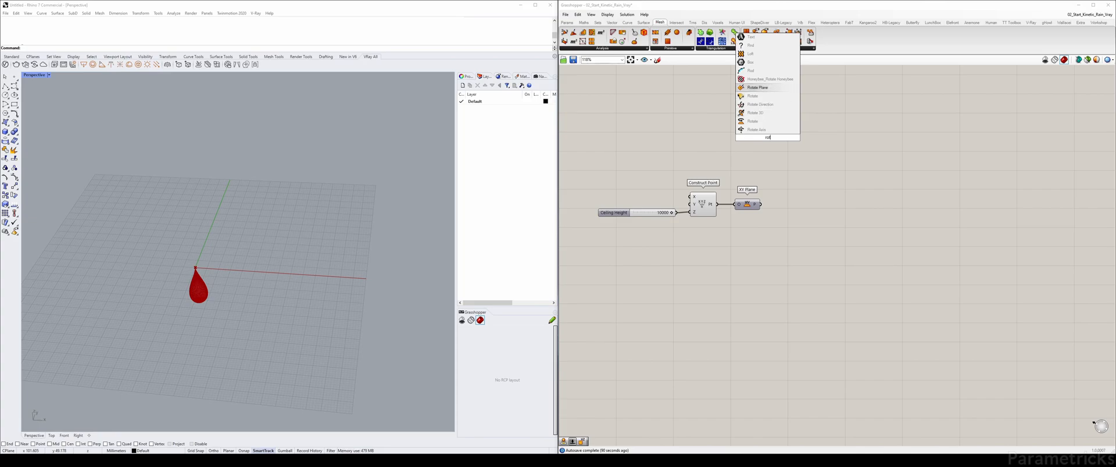
{"action": "key", "text": "Return"}
Step: Place Rotate Plane beside XY Plane, connect the plane output to its P input, and set its angle input to degrees
{"action": "scroll", "coordinate": [769, 140], "scroll_direction": "up", "scroll_amount": 2}
{"action": "left_click_drag", "start_coordinate": [769, 140], "coordinate": [813, 217]}
{"action": "left_click_drag", "start_coordinate": [755, 246], "coordinate": [791, 240]}
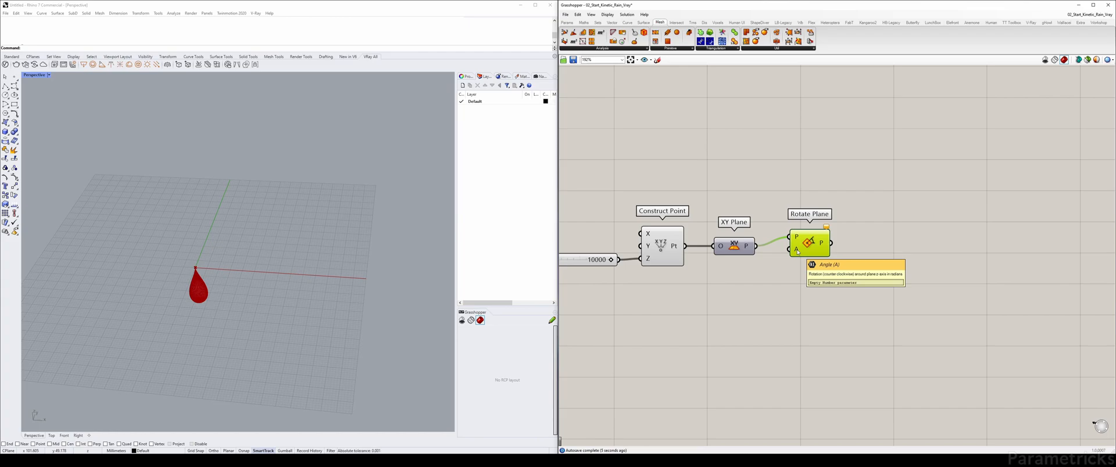
{"action": "right_click", "coordinate": [797, 252]}
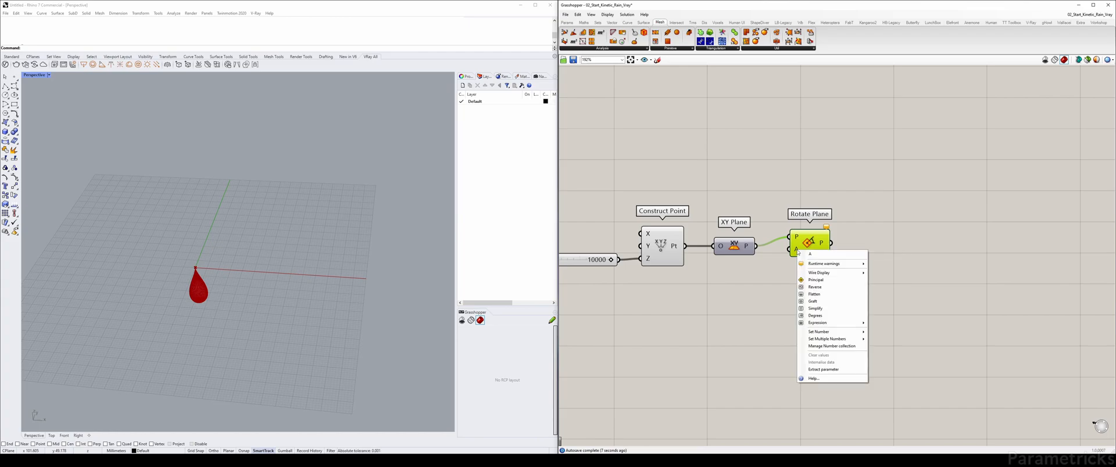
{"action": "left_click", "coordinate": [815, 316]}
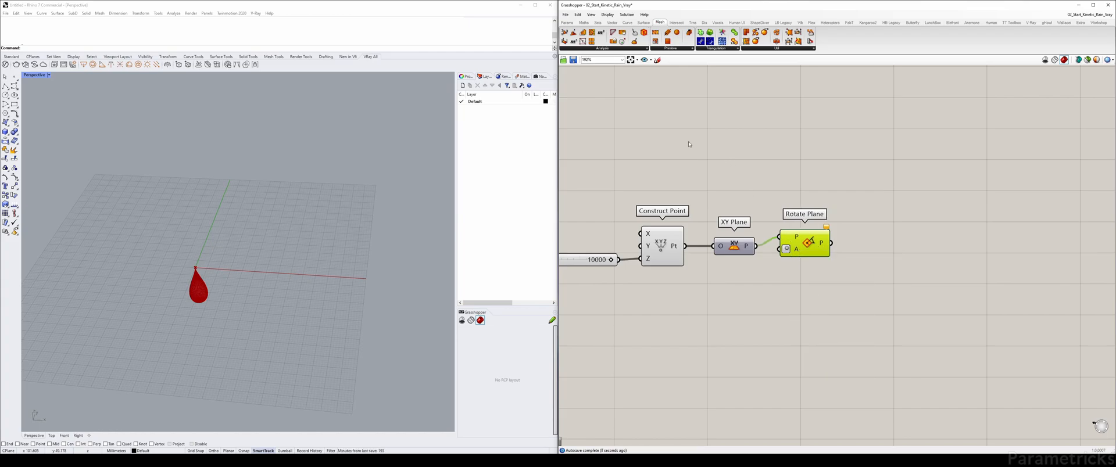
Step: Create a number slider starting at 0 and connect it to the angle input of Rotate Plane
{"action": "double_click", "coordinate": [604, 140]}
{"action": "type", "text": "0<3"}
{"action": "key", "text": "Return"}
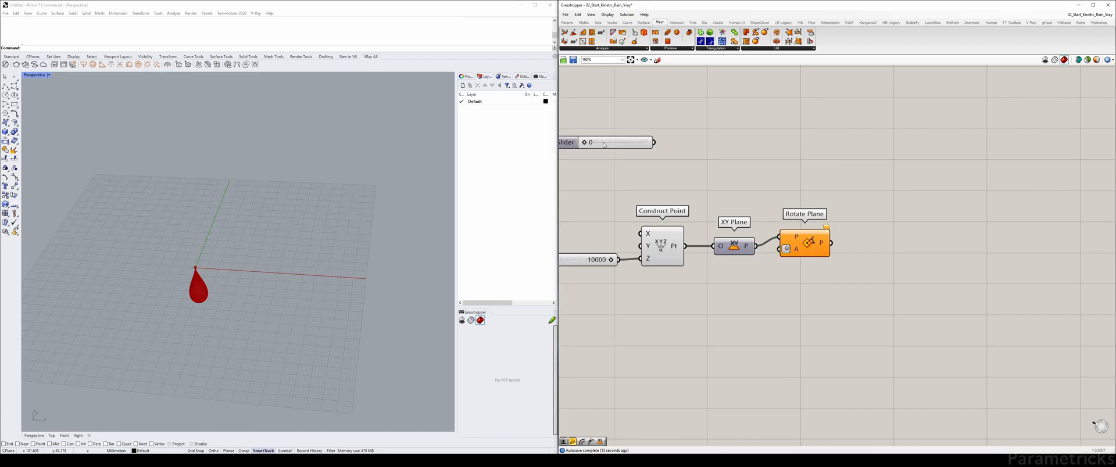
{"action": "left_click_drag", "start_coordinate": [654, 143], "coordinate": [779, 249]}
Step: Position the angle slider above the Ceiling Height slider and turn off the preview of Construct Point
{"action": "right_click_drag", "start_coordinate": [726, 198], "coordinate": [883, 188]}
{"action": "left_click_drag", "start_coordinate": [778, 133], "coordinate": [716, 215]}
{"action": "right_click_drag", "start_coordinate": [873, 184], "coordinate": [722, 191]}
{"action": "left_click", "coordinate": [823, 242]}
{"action": "left_click", "coordinate": [669, 244]}
{"action": "right_click_drag", "start_coordinate": [851, 226], "coordinate": [748, 196]}
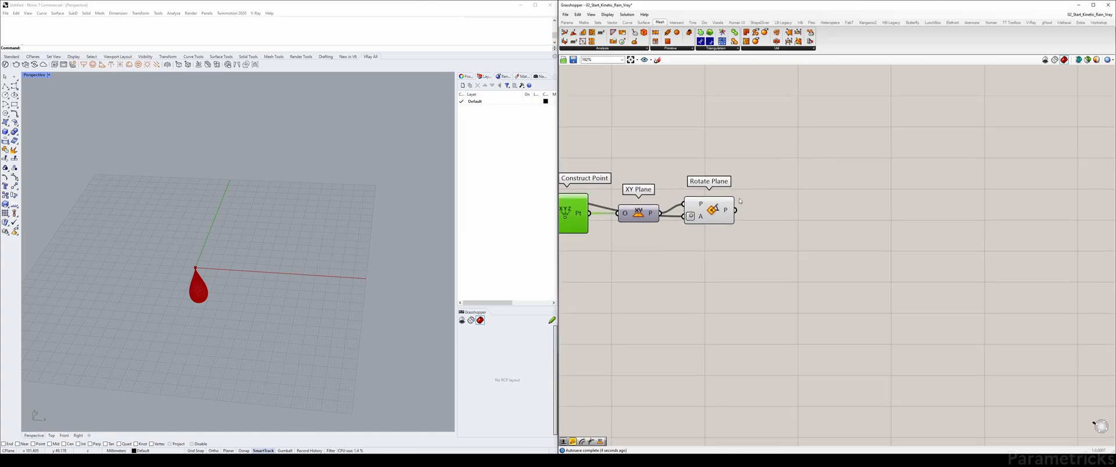
Step: Stagger XY Plane and Rotate Plane beside Construct Point, with Rotate Plane placed lower
{"action": "left_click_drag", "start_coordinate": [638, 218], "coordinate": [633, 228]}
{"action": "left_click_drag", "start_coordinate": [704, 213], "coordinate": [704, 229]}
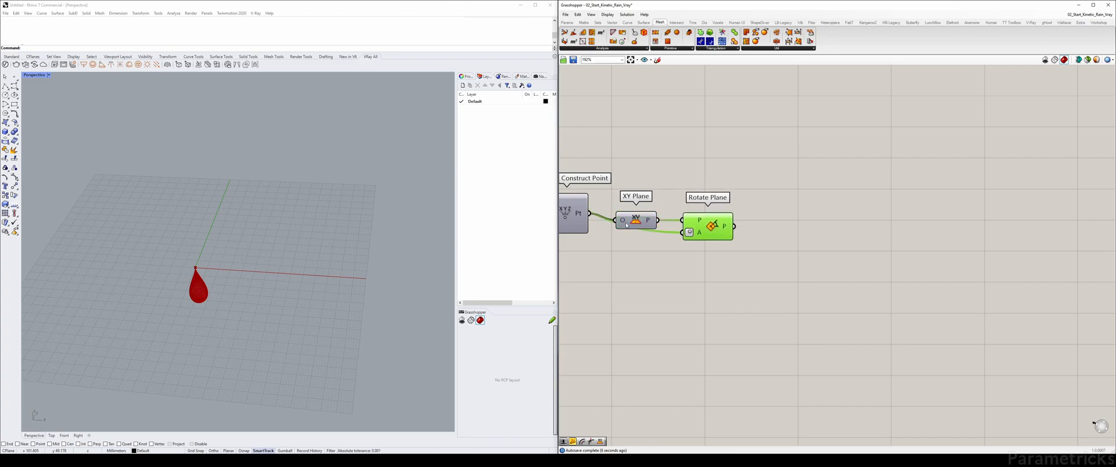
{"action": "left_click_drag", "start_coordinate": [627, 225], "coordinate": [625, 207]}
{"action": "left_click_drag", "start_coordinate": [698, 235], "coordinate": [699, 243]}
{"action": "right_click_drag", "start_coordinate": [661, 228], "coordinate": [753, 215]}
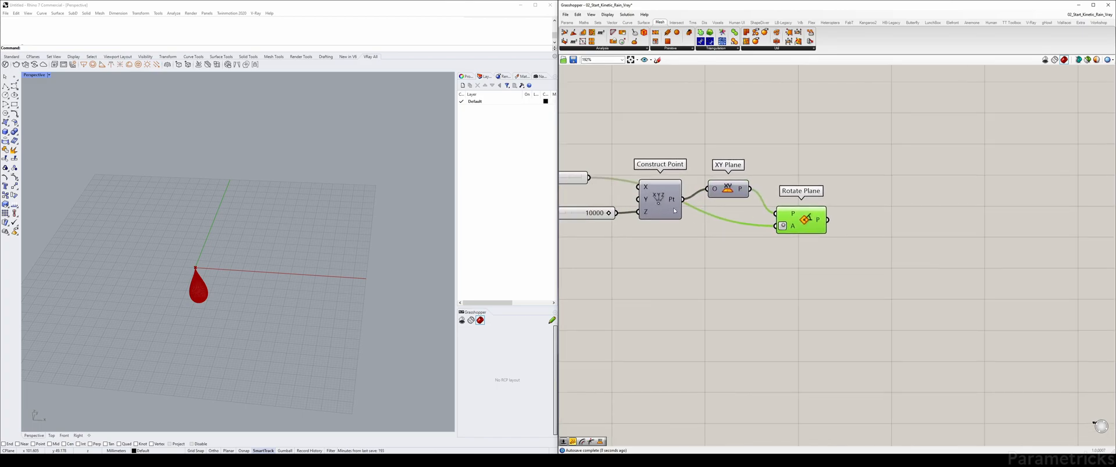
Step: Move the angle slider below the Ceiling Height slider, align XY Plane with Construct Point, and adjust Rotate Plane beside it
{"action": "right_click_drag", "start_coordinate": [570, 179], "coordinate": [635, 153]}
{"action": "left_click_drag", "start_coordinate": [635, 154], "coordinate": [635, 212]}
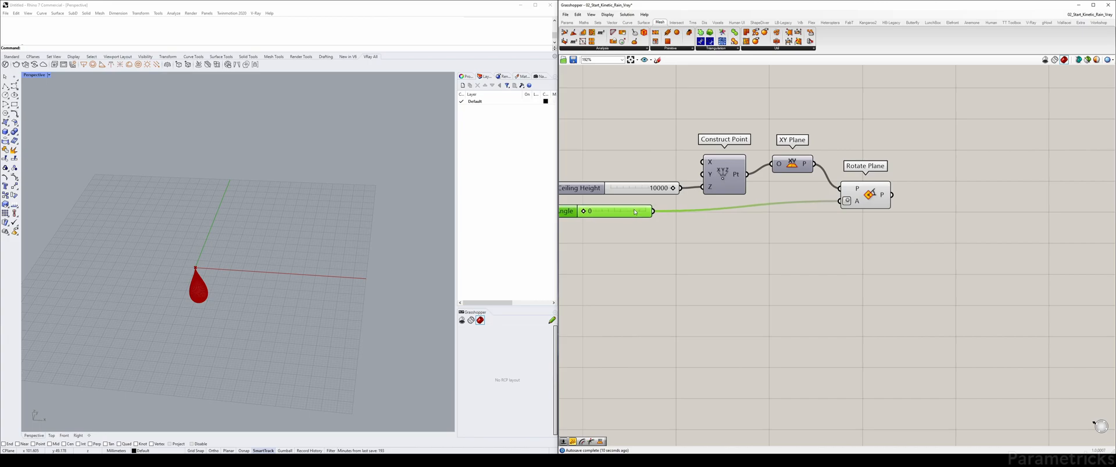
{"action": "left_click_drag", "start_coordinate": [794, 167], "coordinate": [783, 178]}
{"action": "left_click_drag", "start_coordinate": [866, 201], "coordinate": [864, 198]}
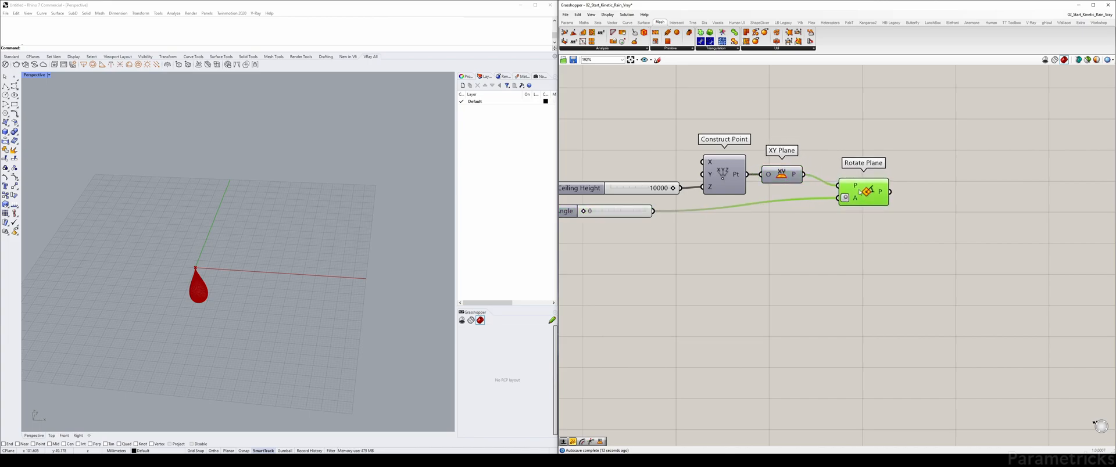
{"action": "right_click_drag", "start_coordinate": [777, 188], "coordinate": [727, 191]}
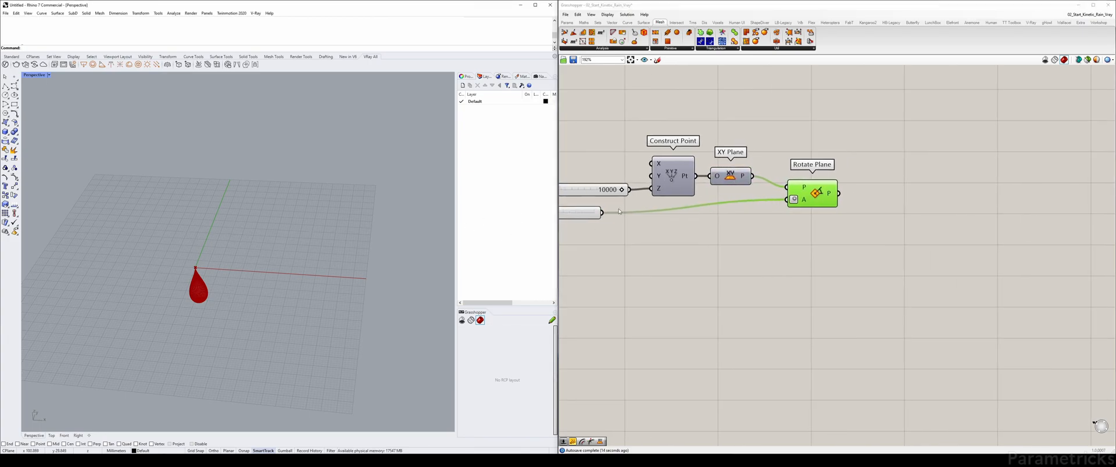
{"action": "right_click_drag", "start_coordinate": [567, 224], "coordinate": [669, 207]}
{"action": "left_click_drag", "start_coordinate": [636, 196], "coordinate": [642, 196]}
Step: Add a Plane parameter after Rotate Plane and connect the rotated plane output to it
{"action": "scroll", "coordinate": [264, 180], "scroll_direction": "down", "scroll_amount": 5}
{"action": "scroll", "coordinate": [264, 180], "scroll_direction": "up", "scroll_amount": 3}
{"action": "right_click_drag", "start_coordinate": [897, 152], "coordinate": [733, 143]}
{"action": "double_click", "coordinate": [887, 165]}
{"action": "type", "text": "plane"}
{"action": "key", "text": "Return"}
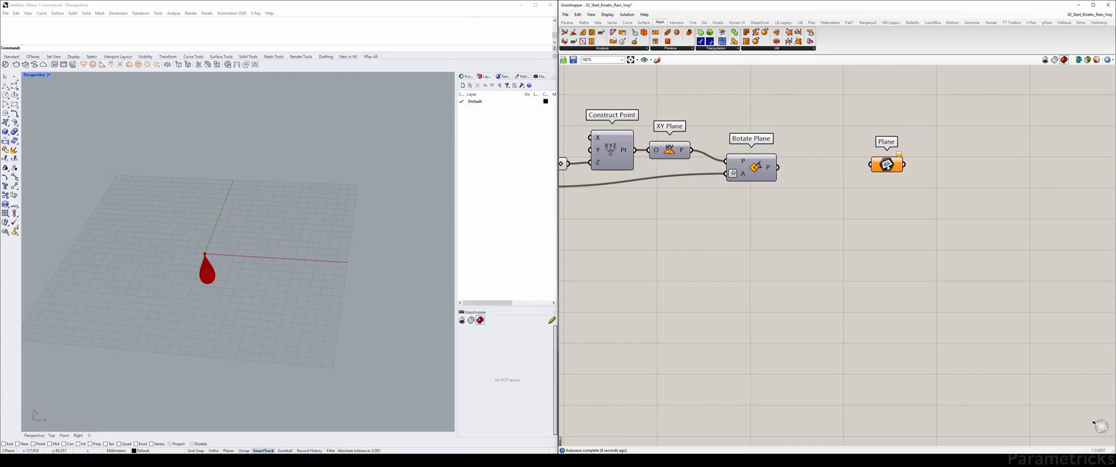
{"action": "left_click_drag", "start_coordinate": [778, 167], "coordinate": [808, 168]}
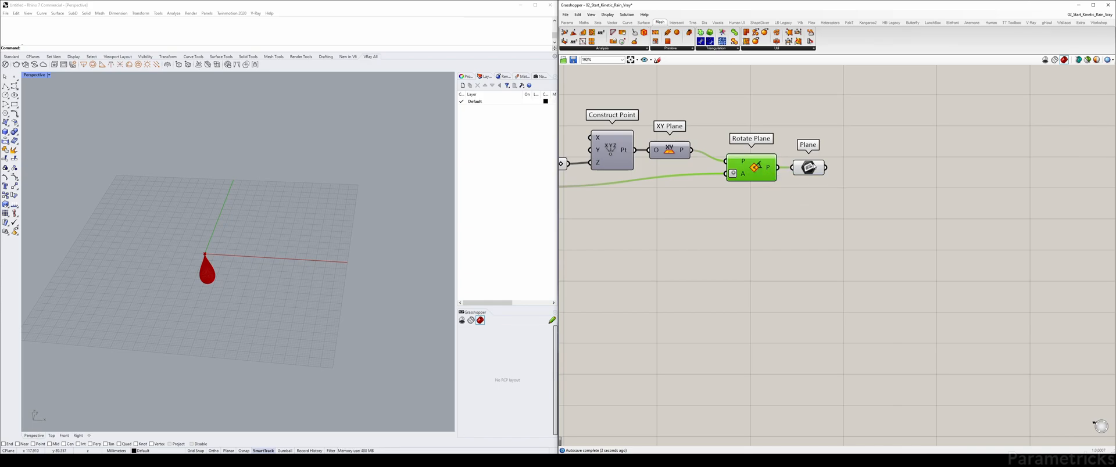
{"action": "scroll", "coordinate": [281, 231], "scroll_direction": "down", "scroll_amount": 5}
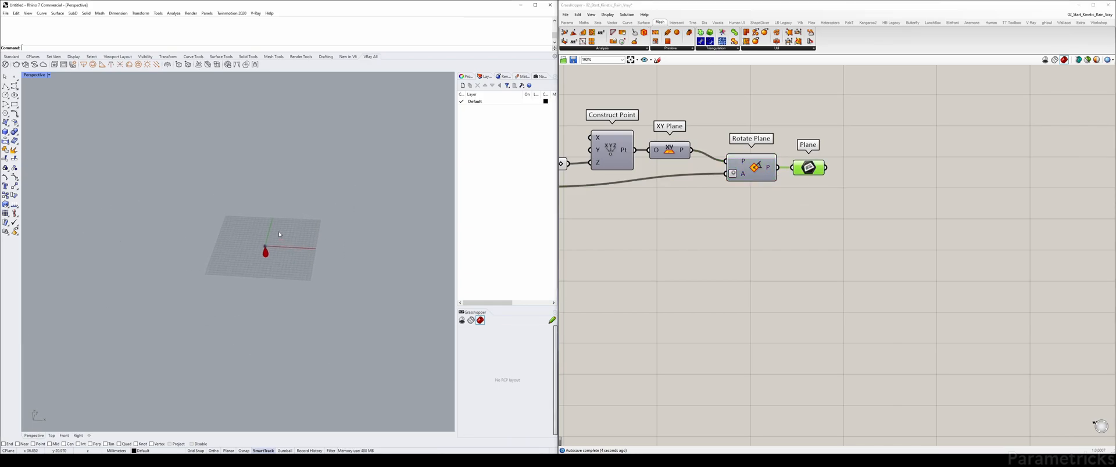
{"action": "left_click", "coordinate": [874, 123]}
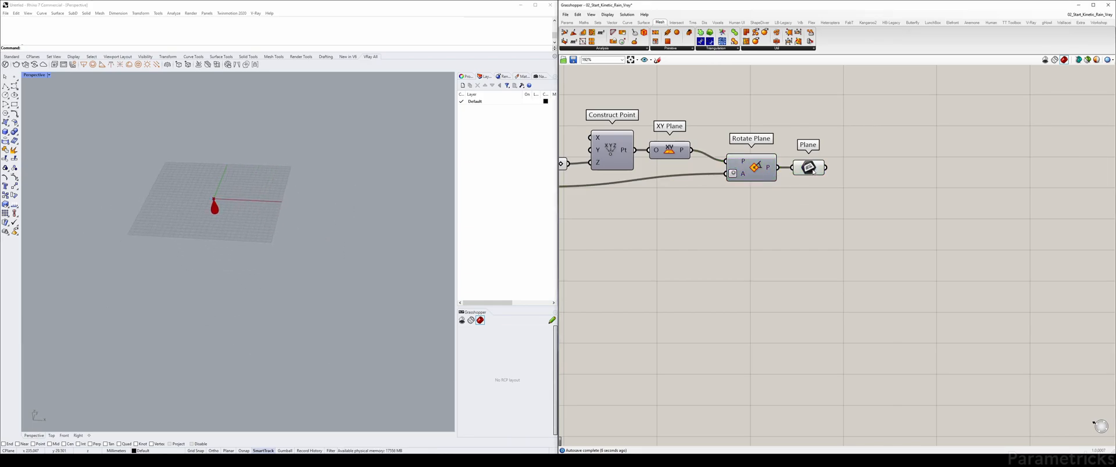
{"action": "right_click_drag", "start_coordinate": [687, 194], "coordinate": [662, 197]}
{"action": "right_click_drag", "start_coordinate": [266, 202], "coordinate": [301, 301], "text": "shift"}
{"action": "right_click_drag", "start_coordinate": [51, 417], "coordinate": [47, 418]}
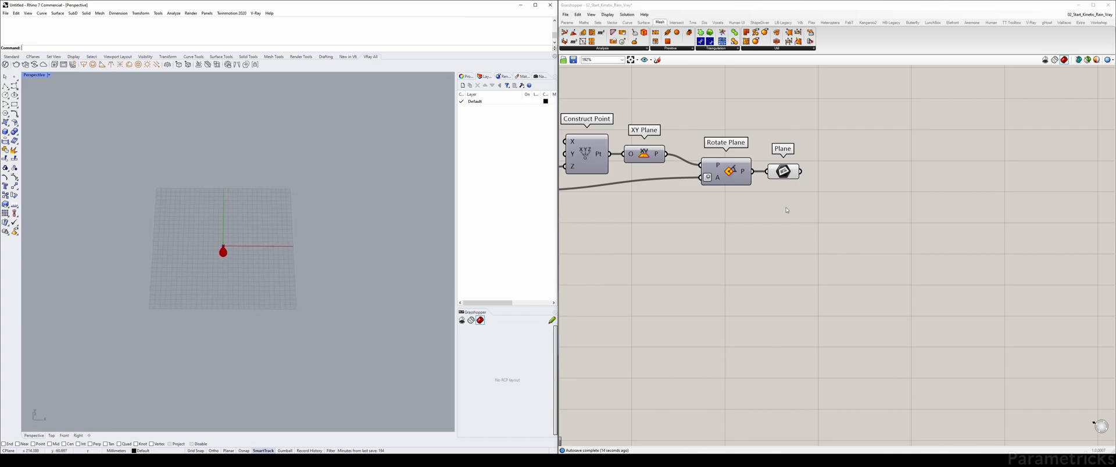
{"action": "double_click", "coordinate": [877, 161]}
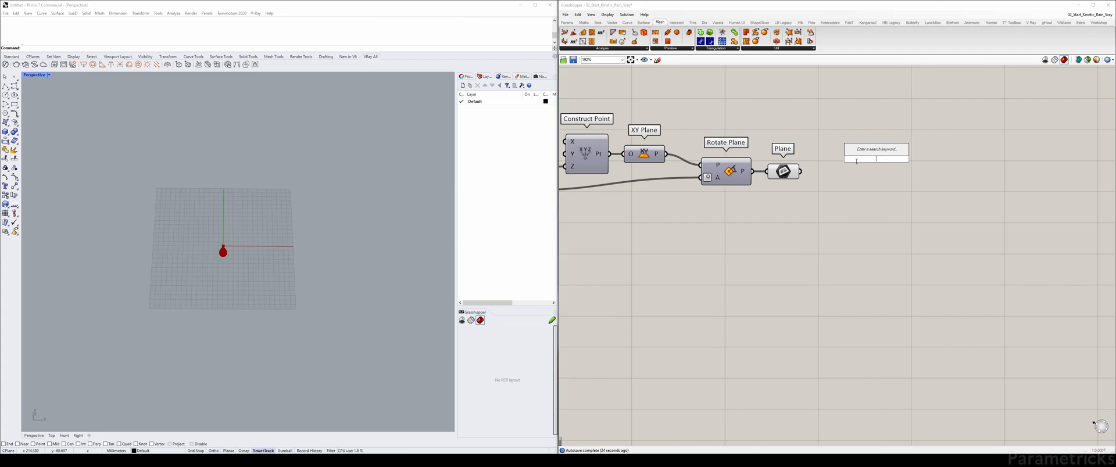
{"action": "left_click", "coordinate": [742, 174]}
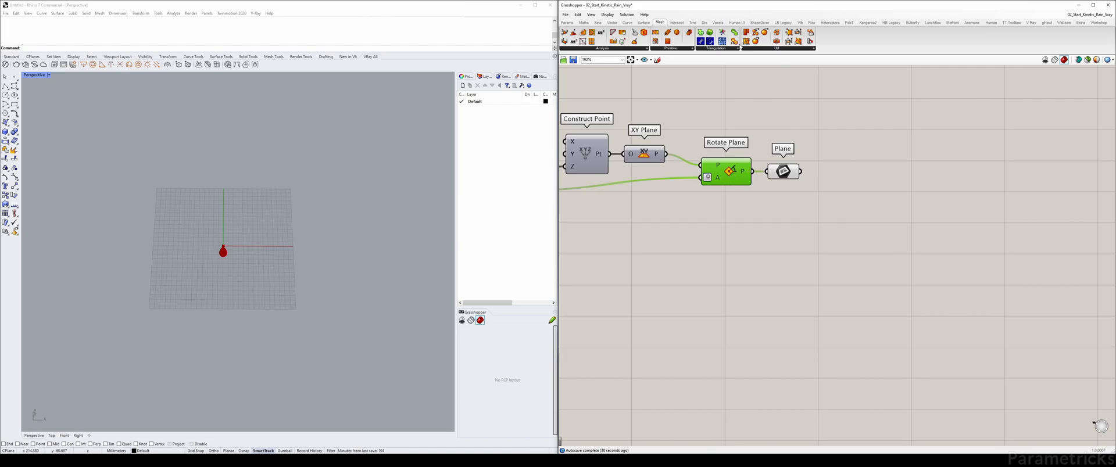
{"action": "double_click", "coordinate": [835, 149]}
{"action": "type", "text": "decpon"}
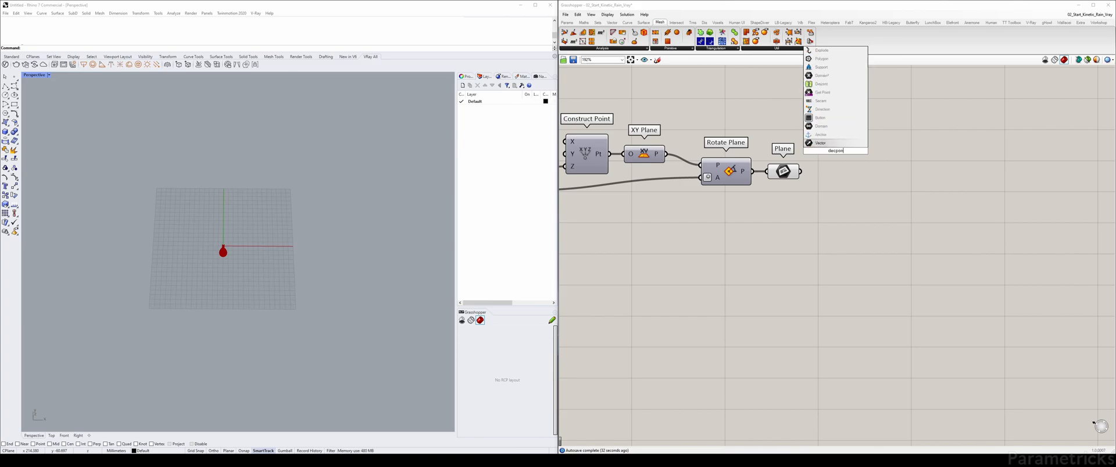
{"action": "key", "text": "BackSpace"}
{"action": "key", "text": "BackSpace"}
{"action": "key", "text": "BackSpace"}
{"action": "type", "text": "on"}
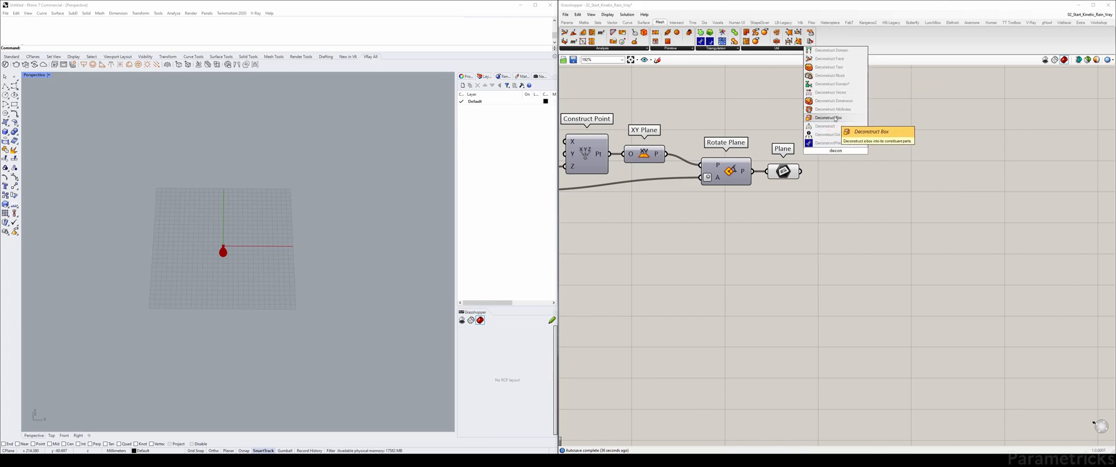
{"action": "type", "text": " plane"}
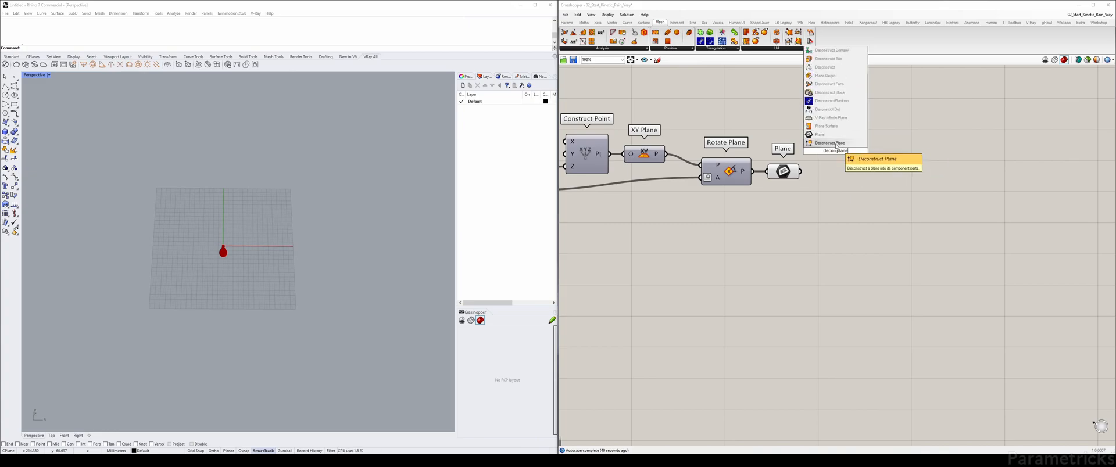
Step: Add a Deconstruct Plane component after the Plane parameter
{"action": "double_click", "coordinate": [891, 170]}
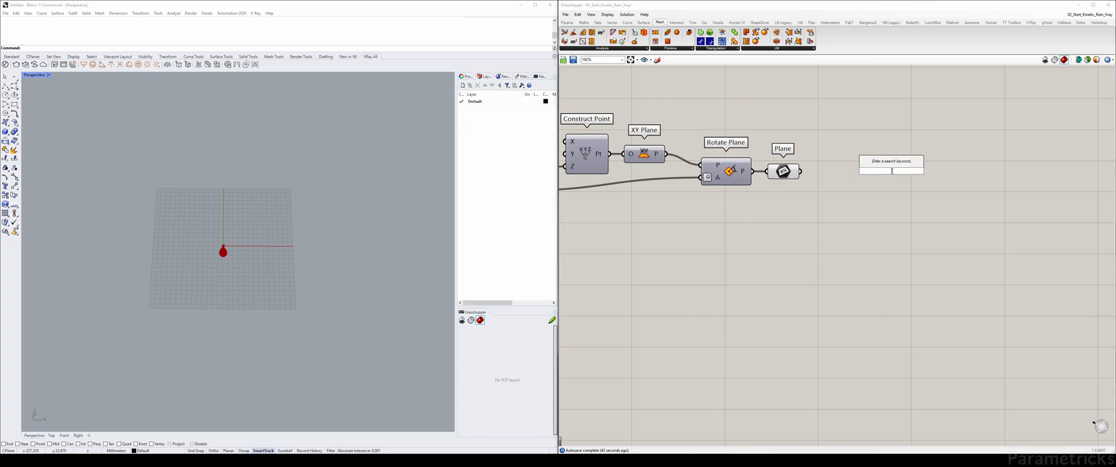
{"action": "type", "text": "deocn plane"}
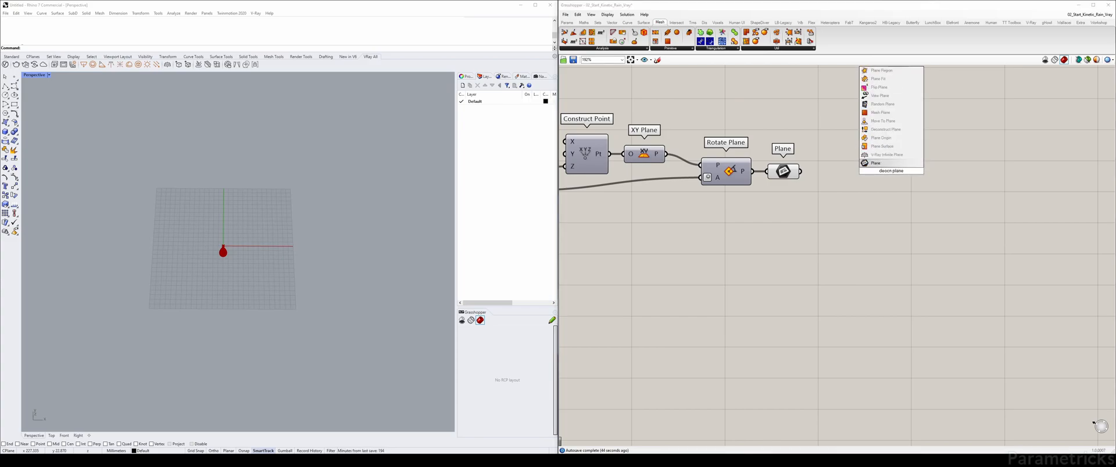
{"action": "key", "text": "Up"}
{"action": "key", "text": "Return"}
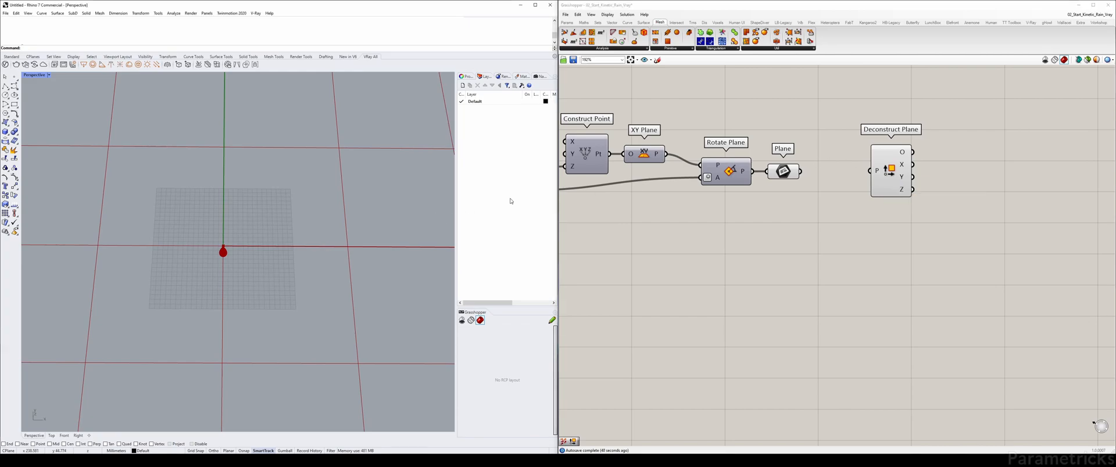
Step: Connect the Plane parameter to the P input of Deconstruct Plane and line both up with Rotate Plane
{"action": "scroll", "coordinate": [883, 170], "scroll_direction": "up", "scroll_amount": 2}
{"action": "left_click_drag", "start_coordinate": [904, 174], "coordinate": [843, 174]}
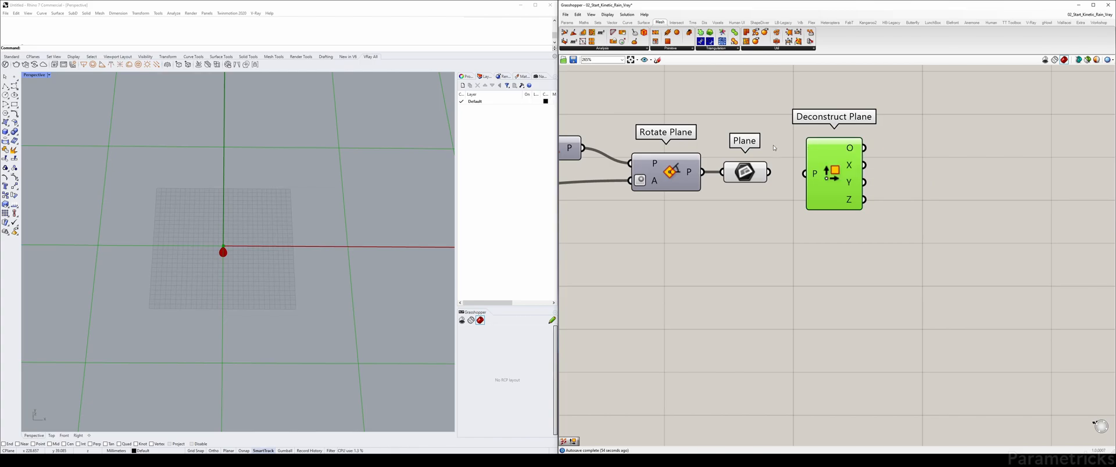
{"action": "left_click_drag", "start_coordinate": [816, 180], "coordinate": [843, 178]}
{"action": "mouse_move", "coordinate": [769, 172]}
{"action": "left_mouse_down"}
{"action": "mouse_move", "coordinate": [843, 182]}
{"action": "mouse_move", "coordinate": [749, 172]}
{"action": "left_mouse_up"}
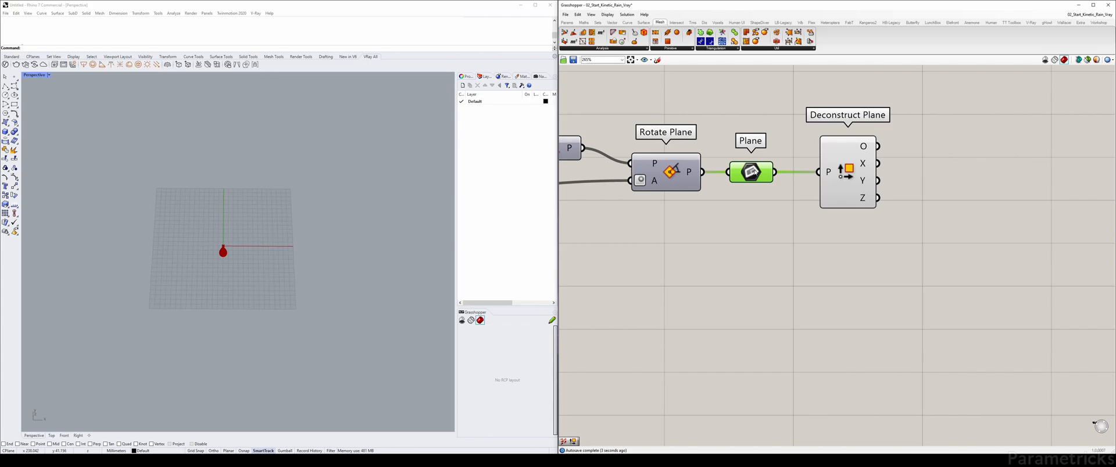
{"action": "left_click_drag", "start_coordinate": [847, 175], "coordinate": [835, 174]}
{"action": "right_click_drag", "start_coordinate": [896, 168], "coordinate": [812, 167]}
{"action": "left_click", "coordinate": [663, 174]}
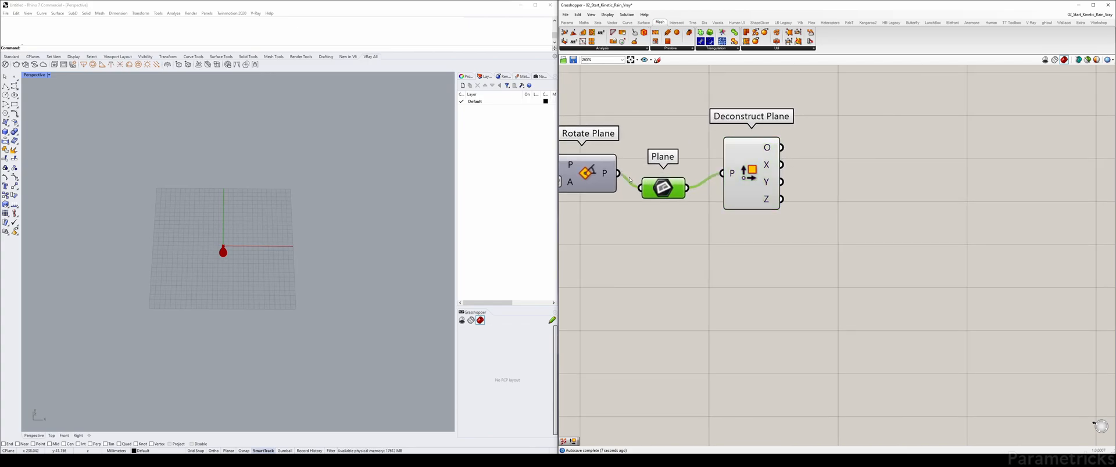
{"action": "left_click_drag", "start_coordinate": [663, 174], "coordinate": [666, 176]}
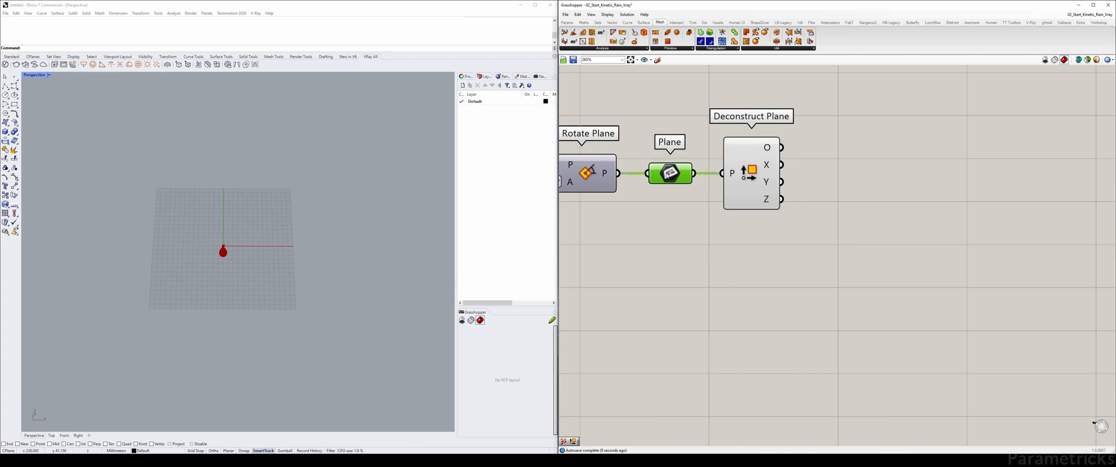
{"action": "right_click_drag", "start_coordinate": [813, 184], "coordinate": [769, 184]}
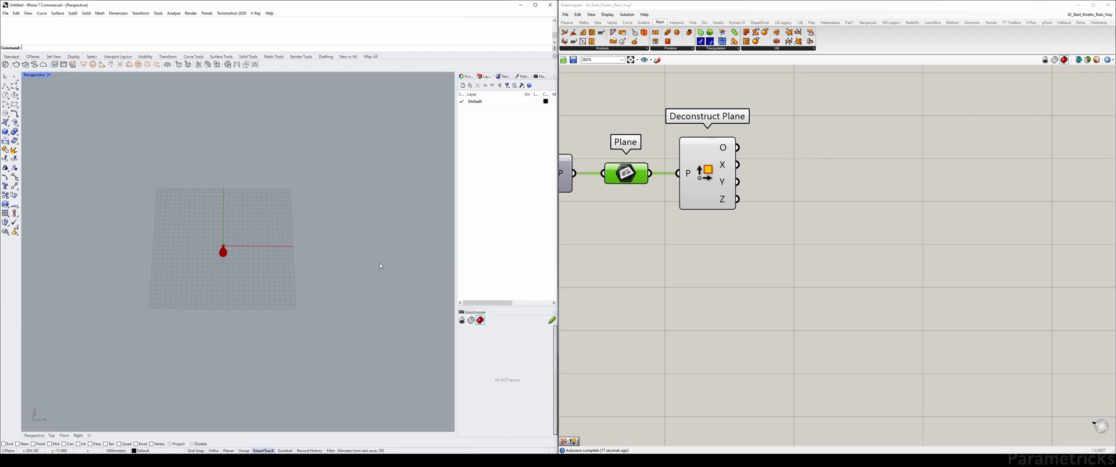
Step: Turn on the preview of the Construct Point component
{"action": "right_click_drag", "start_coordinate": [236, 232], "coordinate": [249, 252]}
{"action": "scroll", "coordinate": [250, 232], "scroll_direction": "down", "scroll_amount": 7}
{"action": "right_click_drag", "start_coordinate": [611, 183], "coordinate": [809, 167]}
{"action": "scroll", "coordinate": [809, 167], "scroll_direction": "down", "scroll_amount": 4}
{"action": "left_click", "coordinate": [669, 160]}
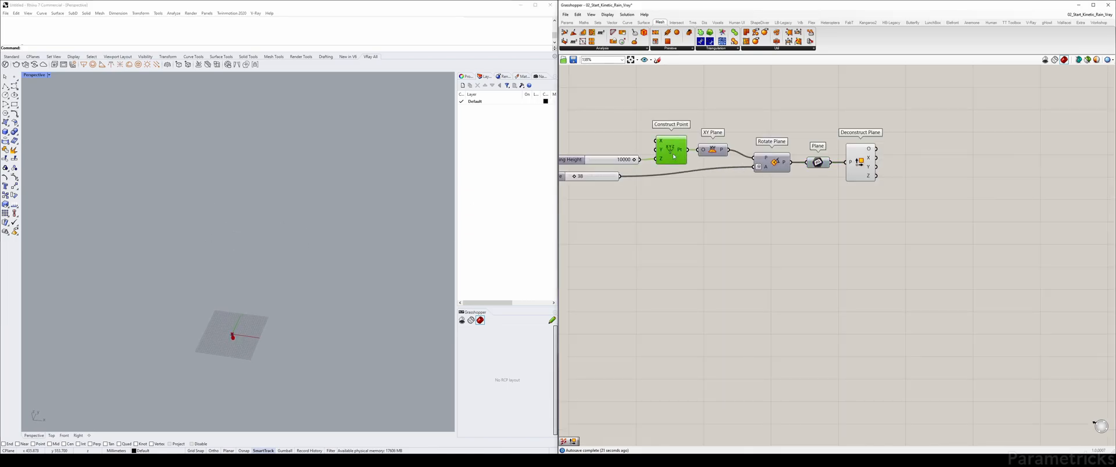
{"action": "key", "text": "ctrl+q"}
{"action": "left_click", "coordinate": [649, 219]}
Step: Examine the position of the ceiling-height point relative to the droplet in the Perspective viewport, highlighting Construct Point to identify it
{"action": "scroll", "coordinate": [345, 243], "scroll_direction": "down", "scroll_amount": 5}
{"action": "right_click_drag", "start_coordinate": [344, 251], "coordinate": [347, 246]}
{"action": "scroll", "coordinate": [347, 245], "scroll_direction": "down", "scroll_amount": 5}
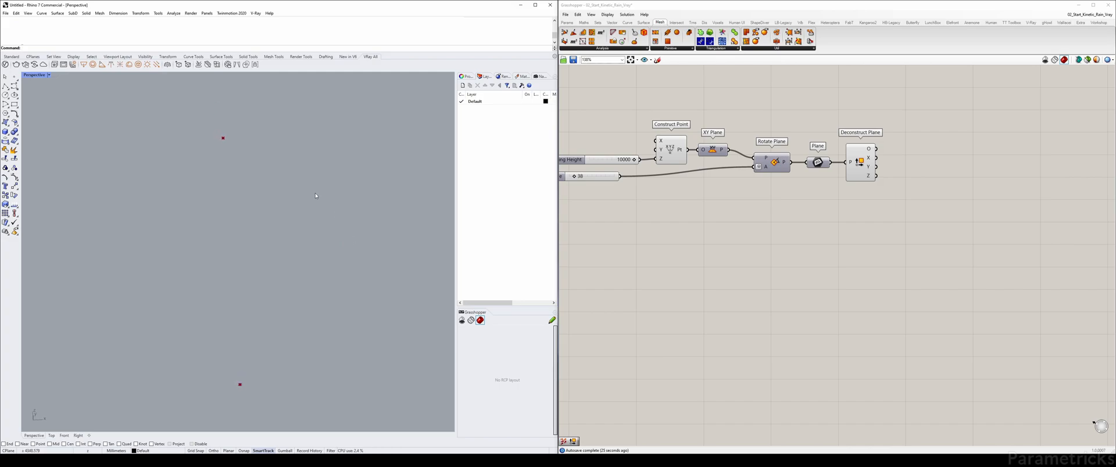
{"action": "left_click", "coordinate": [671, 155]}
{"action": "left_click", "coordinate": [885, 205]}
{"action": "right_click_drag", "start_coordinate": [886, 204], "coordinate": [803, 217]}
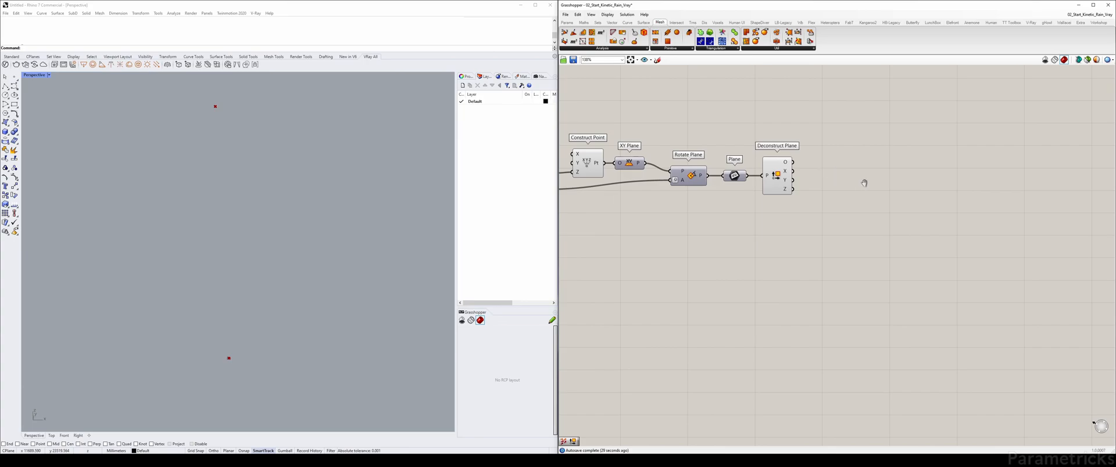
{"action": "right_click_drag", "start_coordinate": [866, 187], "coordinate": [844, 181]}
{"action": "right_click_drag", "start_coordinate": [730, 184], "coordinate": [758, 179]}
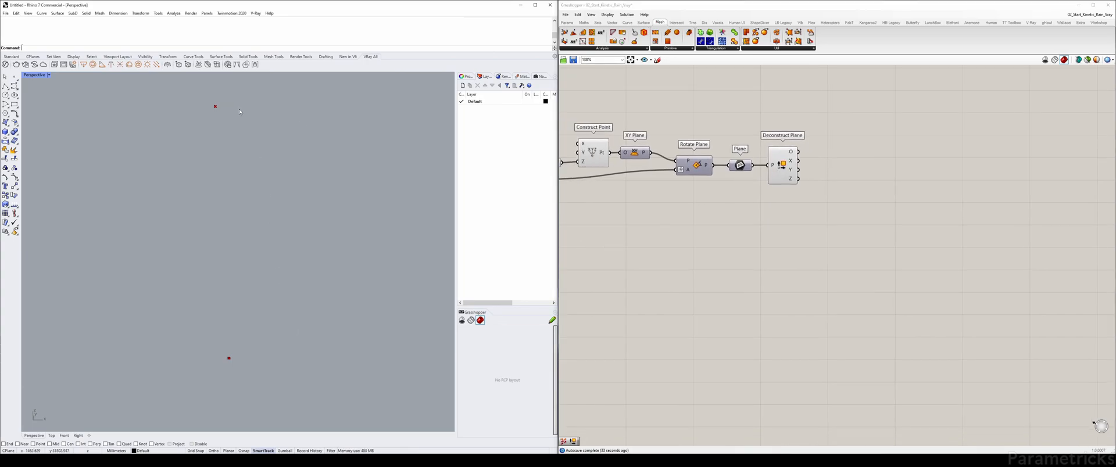
Step: Add an Amplitude component and connect the X output of Deconstruct Plane to its V input
{"action": "double_click", "coordinate": [913, 174]}
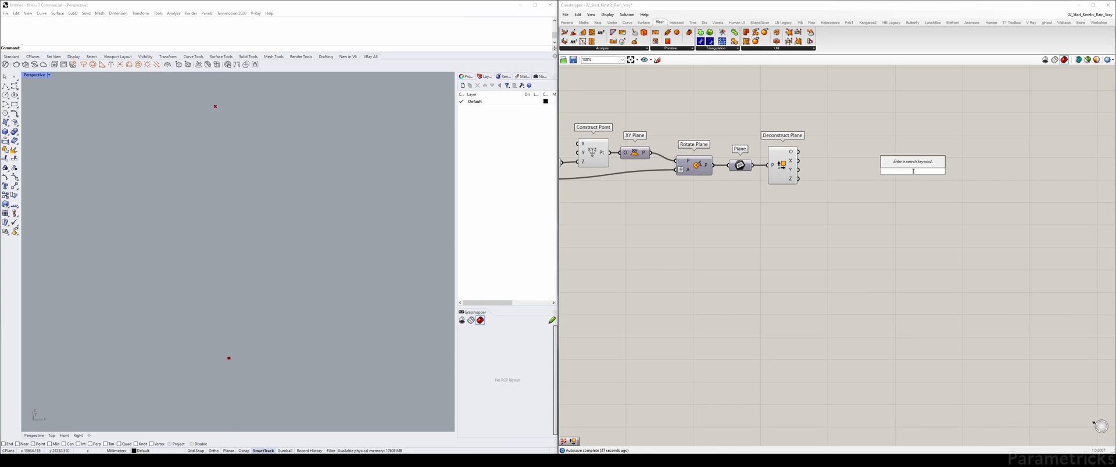
{"action": "type", "text": "amplitude"}
{"action": "key", "text": "Return"}
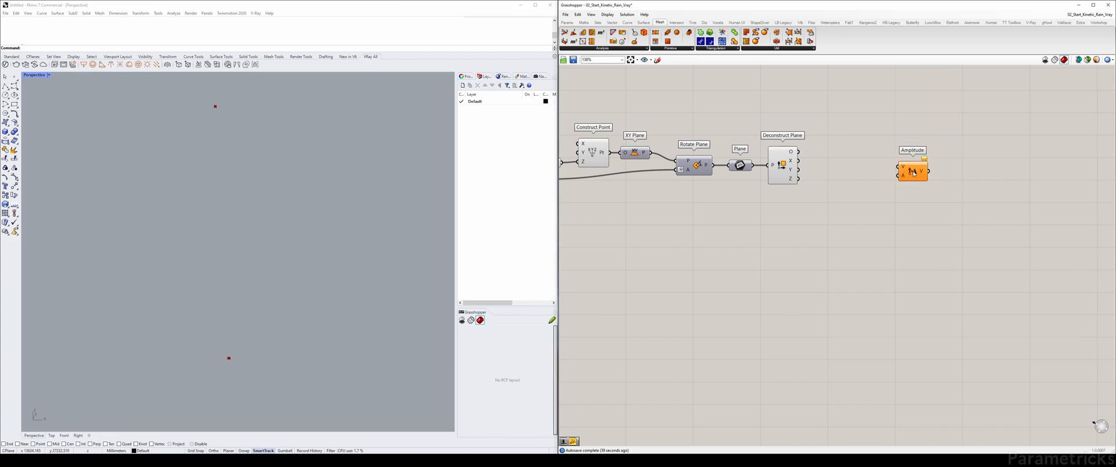
{"action": "scroll", "coordinate": [914, 172], "scroll_direction": "up", "scroll_amount": 3}
{"action": "left_click_drag", "start_coordinate": [913, 174], "coordinate": [839, 171]}
{"action": "left_click_drag", "start_coordinate": [726, 154], "coordinate": [813, 160]}
Step: Add a Move component after Amplitude and connect the Amplitude vector to its T input
{"action": "double_click", "coordinate": [813, 219]}
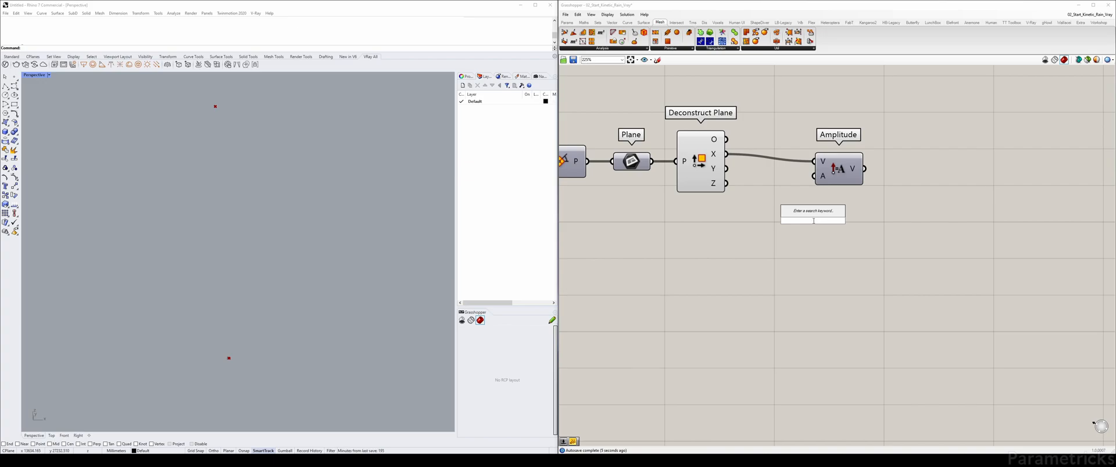
{"action": "type", "text": "move"}
{"action": "key", "text": "Return"}
{"action": "left_click_drag", "start_coordinate": [812, 221], "coordinate": [940, 167]}
{"action": "left_click_drag", "start_coordinate": [864, 169], "coordinate": [917, 172]}
{"action": "scroll", "coordinate": [779, 165], "scroll_direction": "down", "scroll_amount": 2}
{"action": "scroll", "coordinate": [778, 166], "scroll_direction": "down", "scroll_amount": 1}
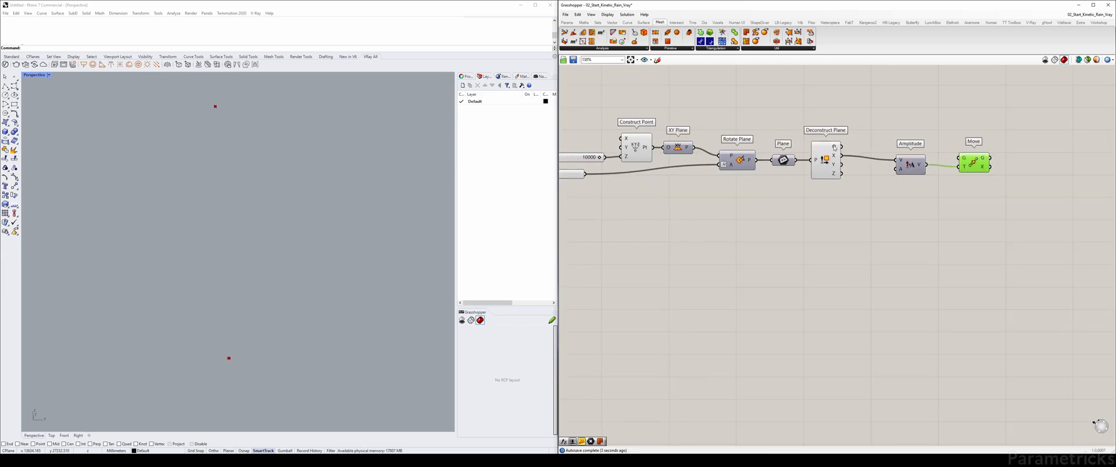
Step: Connect the O output of Deconstruct Plane to the G input of Move
{"action": "right_click_drag", "start_coordinate": [843, 150], "coordinate": [763, 159]}
{"action": "left_click", "coordinate": [755, 158]}
{"action": "right_click_drag", "start_coordinate": [674, 140], "coordinate": [587, 164]}
{"action": "left_click", "coordinate": [602, 153]}
{"action": "left_click_drag", "start_coordinate": [715, 161], "coordinate": [854, 167]}
{"action": "mouse_move", "coordinate": [776, 188]}
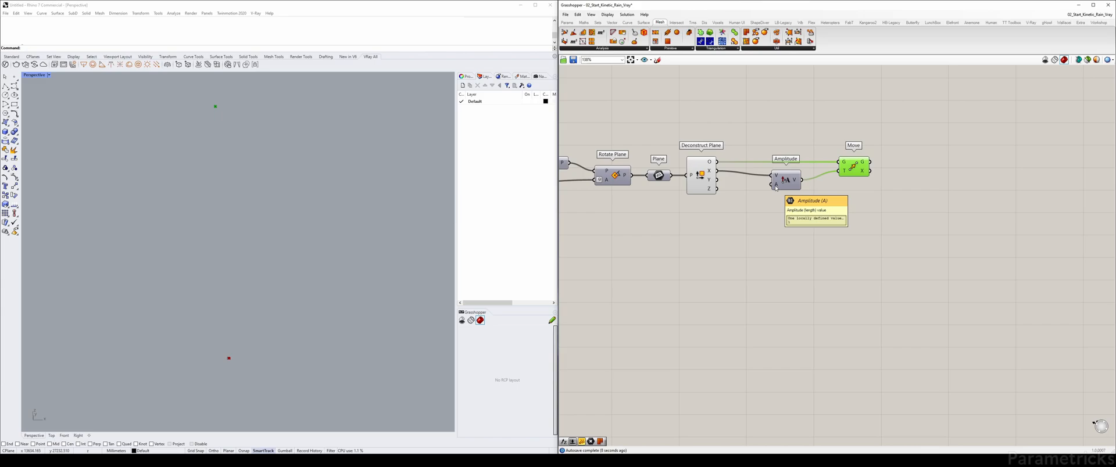
{"action": "right_click_drag", "start_coordinate": [663, 194], "coordinate": [701, 183]}
{"action": "left_click_drag", "start_coordinate": [700, 182], "coordinate": [588, 139]}
{"action": "left_click", "coordinate": [513, 148]}
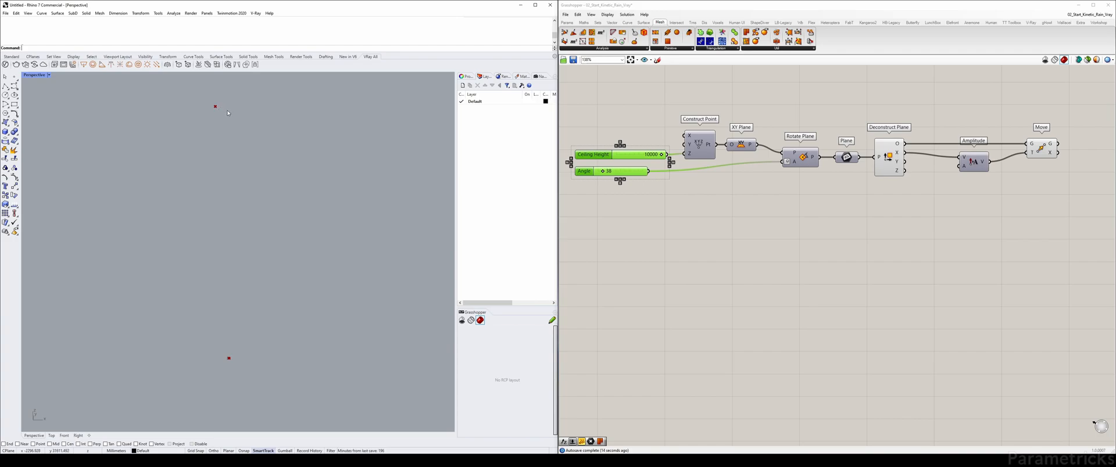
{"action": "left_click_drag", "start_coordinate": [195, 97], "coordinate": [339, 150]}
{"action": "left_click", "coordinate": [659, 219]}
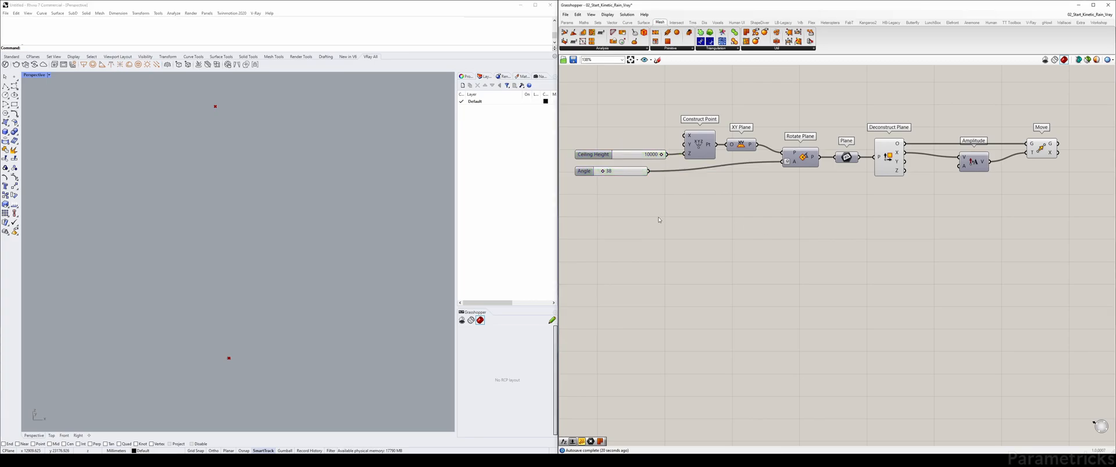
Step: Add a Series component below the Rotate Plane row
{"action": "double_click", "coordinate": [657, 220]}
{"action": "type", "text": "series"}
{"action": "key", "text": "Return"}
{"action": "left_click_drag", "start_coordinate": [642, 217], "coordinate": [716, 218]}
Step: Add a number slider from 10 to 50 set to 15 for the Series count, and connect the Series output to Amplitude's A input
{"action": "double_click", "coordinate": [653, 215]}
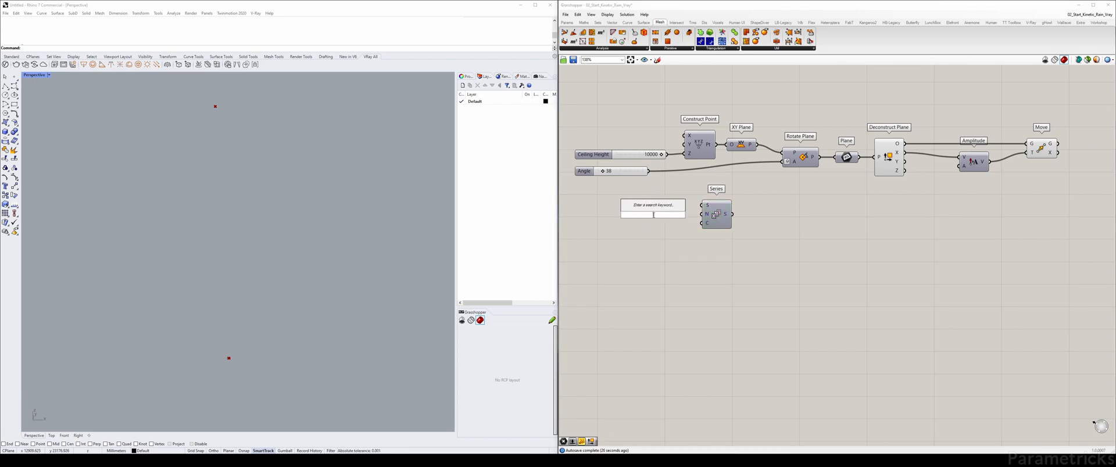
{"action": "type", "text": "10<"}
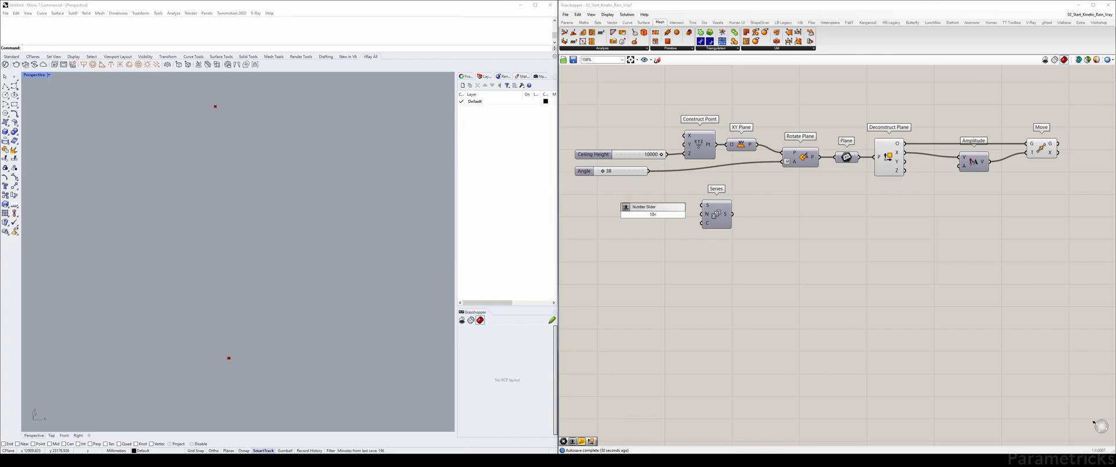
{"action": "type", "text": "50"}
{"action": "key", "text": "Return"}
{"action": "left_click_drag", "start_coordinate": [627, 214], "coordinate": [695, 223]}
{"action": "left_click_drag", "start_coordinate": [606, 213], "coordinate": [960, 166]}
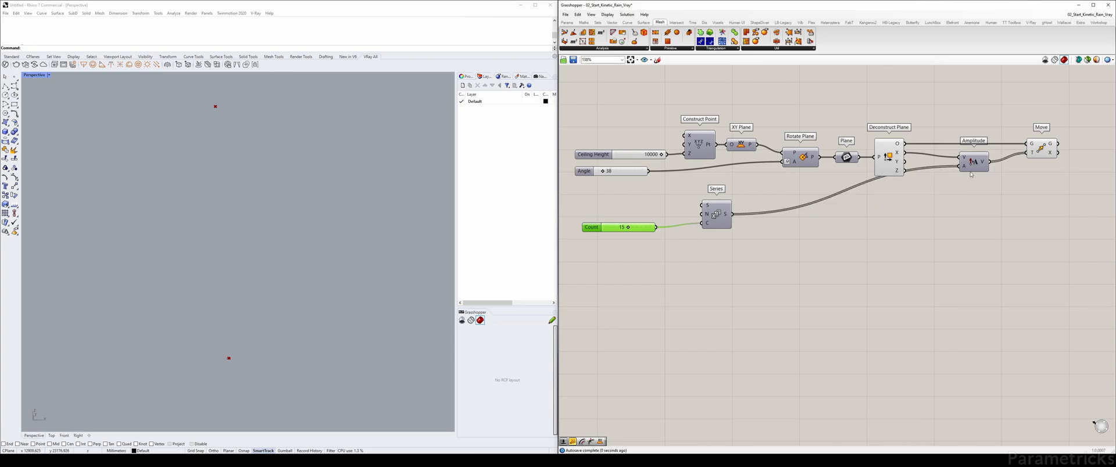
Step: Add a number slider set to 500, connect it to the N input of Series, and remove the copied Count slider
{"action": "key", "text": "ctrl+c"}
{"action": "key", "text": "ctrl+v"}
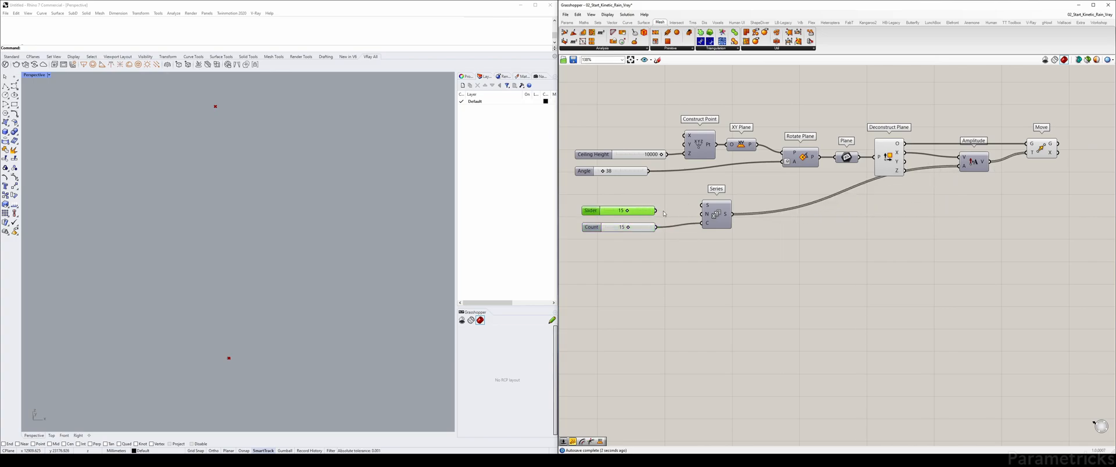
{"action": "double_click", "coordinate": [636, 192]}
{"action": "type", "text": "5"}
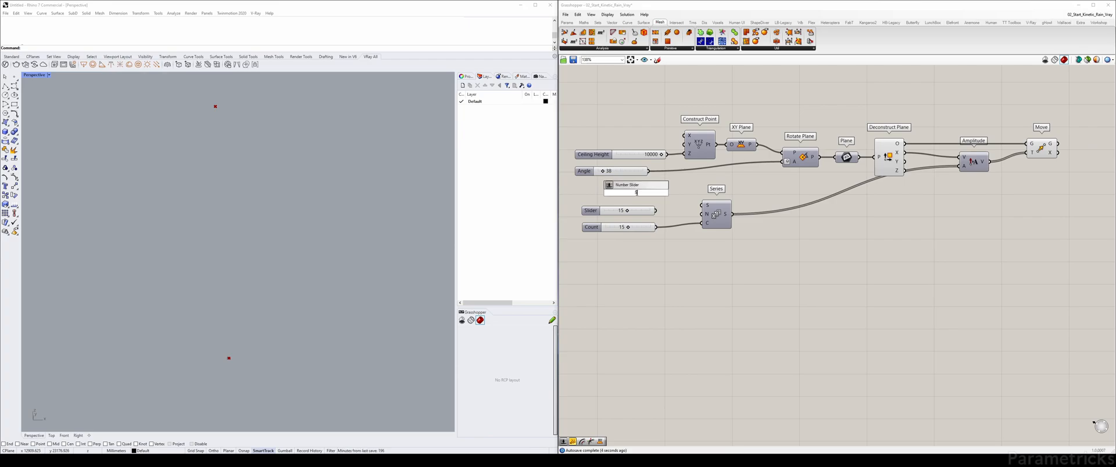
{"action": "type", "text": "00"}
{"action": "key", "text": "Return"}
{"action": "left_click", "coordinate": [628, 210]}
{"action": "key", "text": "Delete"}
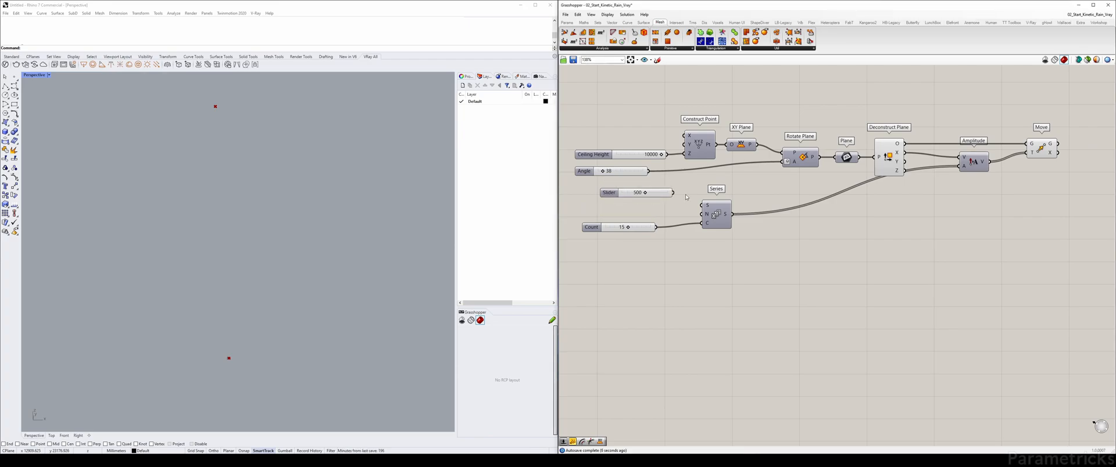
{"action": "left_click_drag", "start_coordinate": [673, 192], "coordinate": [702, 214]}
{"action": "left_click_drag", "start_coordinate": [609, 192], "coordinate": [590, 214]}
Step: Show the row of points in the Top view and set the Angle slider to 0
{"action": "right_click_drag", "start_coordinate": [329, 134], "coordinate": [294, 212]}
{"action": "double_click", "coordinate": [31, 75]}
{"action": "double_click", "coordinate": [28, 75]}
{"action": "scroll", "coordinate": [238, 205], "scroll_direction": "down", "scroll_amount": 15}
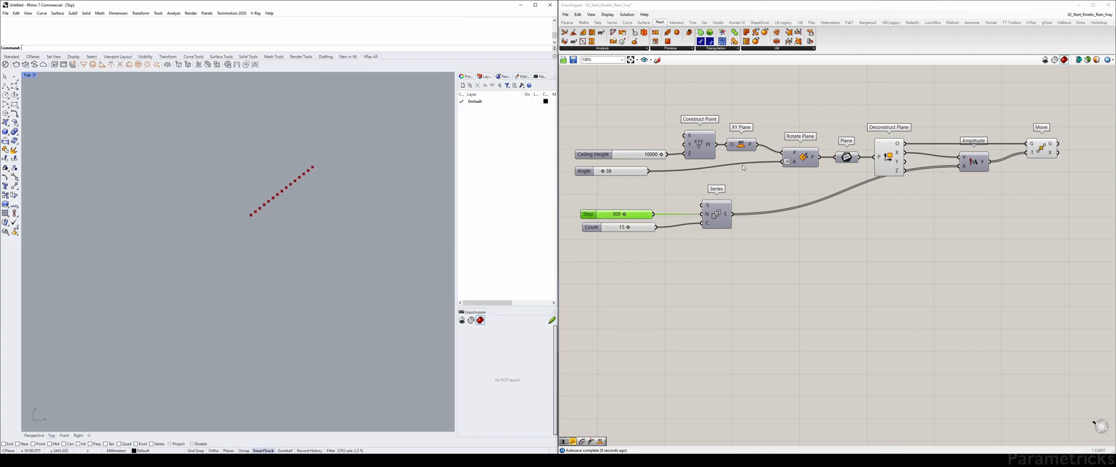
{"action": "left_click_drag", "start_coordinate": [603, 171], "coordinate": [574, 174]}
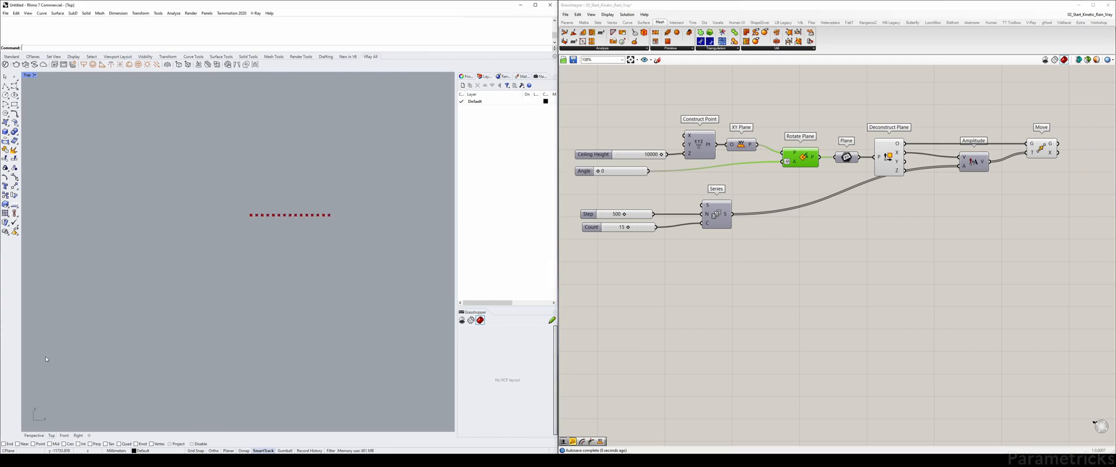
{"action": "mouse_move", "coordinate": [603, 172]}
{"action": "left_mouse_down"}
{"action": "mouse_move", "coordinate": [620, 171]}
{"action": "mouse_move", "coordinate": [590, 172]}
{"action": "left_mouse_up"}
Step: Return to the Perspective view to examine the row of points above the droplet, highlighting the Step slider
{"action": "left_click", "coordinate": [16, 65]}
{"action": "left_click", "coordinate": [255, 77]}
{"action": "double_click", "coordinate": [256, 76]}
{"action": "scroll", "coordinate": [328, 141], "scroll_direction": "down", "scroll_amount": 3}
{"action": "left_click", "coordinate": [630, 214]}
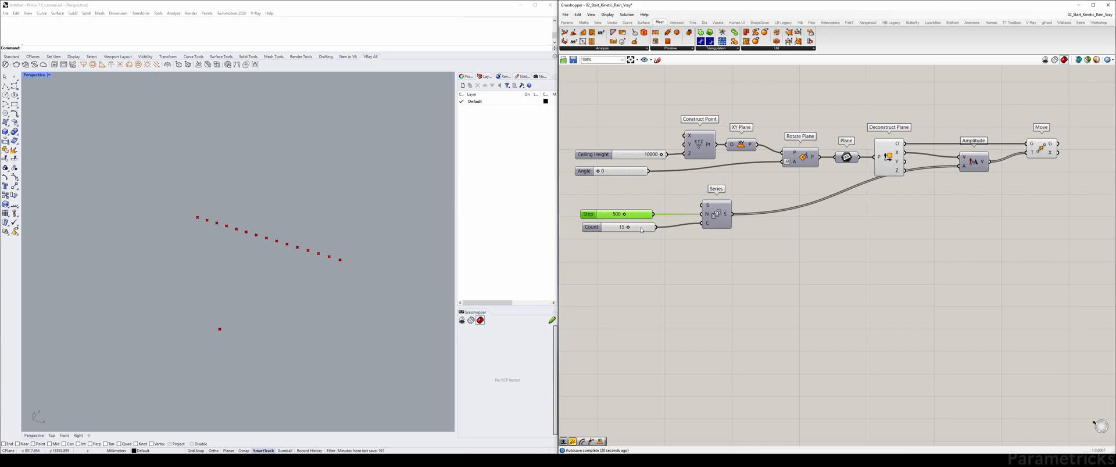
Step: Set the Count slider of the Series to 12
{"action": "left_click_drag", "start_coordinate": [628, 227], "coordinate": [618, 228]}
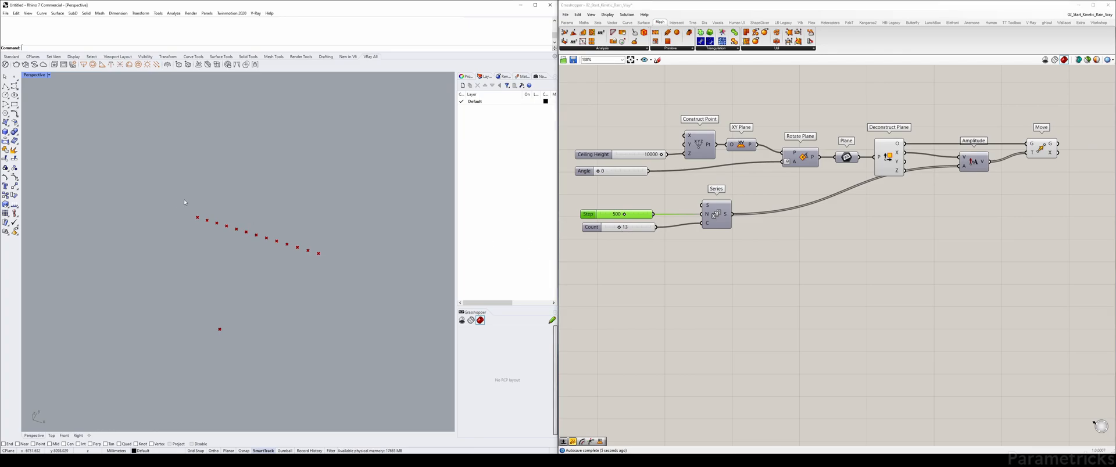
{"action": "left_click_drag", "start_coordinate": [196, 219], "coordinate": [318, 257]}
{"action": "left_click_drag", "start_coordinate": [267, 241], "coordinate": [197, 218]}
{"action": "left_click", "coordinate": [641, 229]}
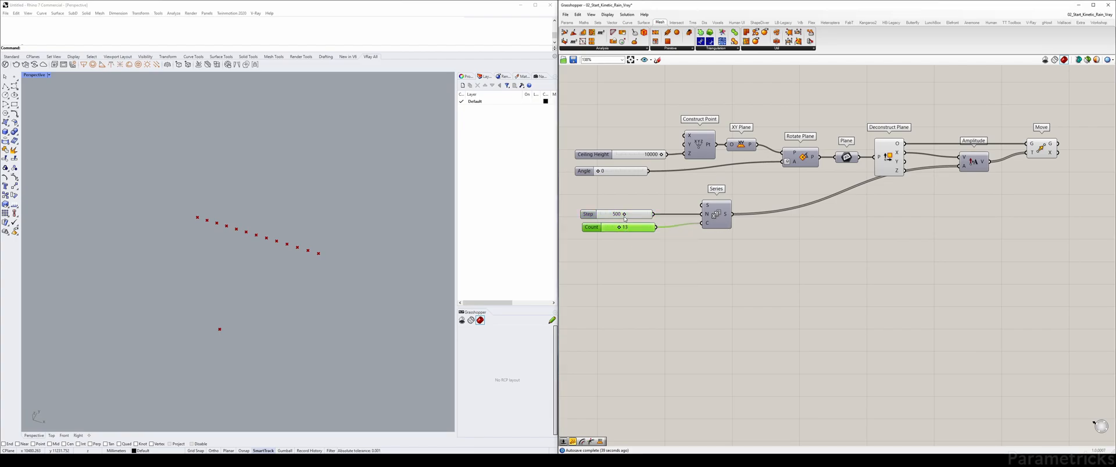
{"action": "left_click", "coordinate": [380, 225]}
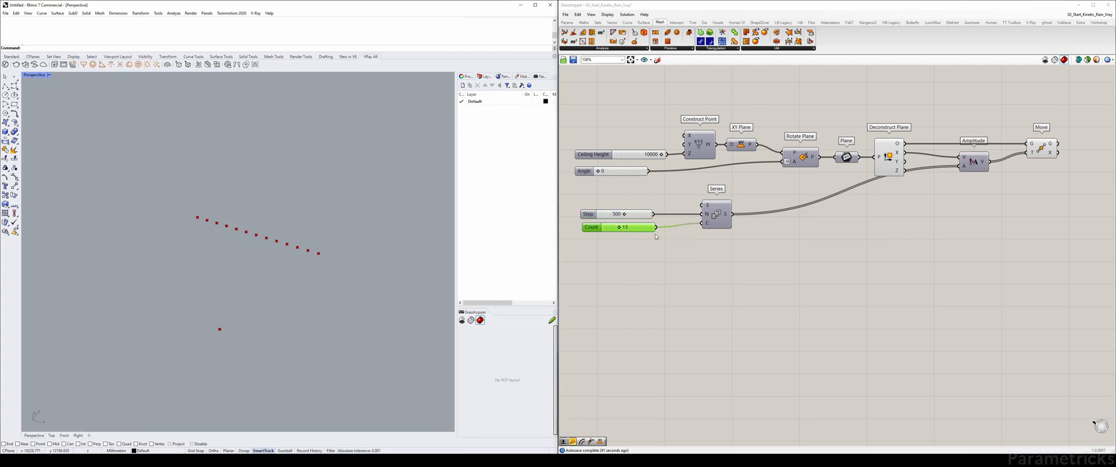
{"action": "left_click_drag", "start_coordinate": [626, 228], "coordinate": [621, 228]}
Step: Add a number slider set to 7000 above the Step slider and name it Width
{"action": "double_click", "coordinate": [635, 250]}
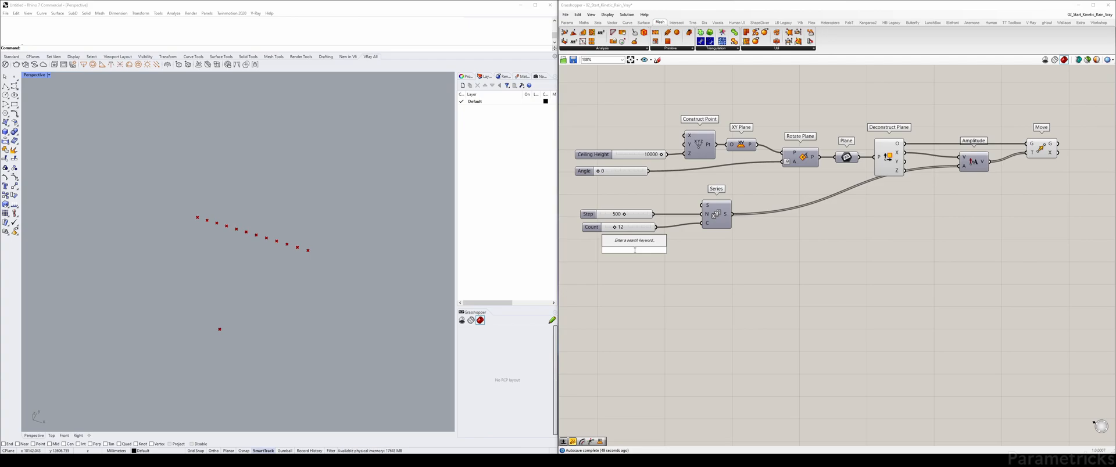
{"action": "type", "text": "7000"}
{"action": "key", "text": "Return"}
{"action": "left_click_drag", "start_coordinate": [635, 253], "coordinate": [610, 201]}
{"action": "right_click", "coordinate": [583, 201]}
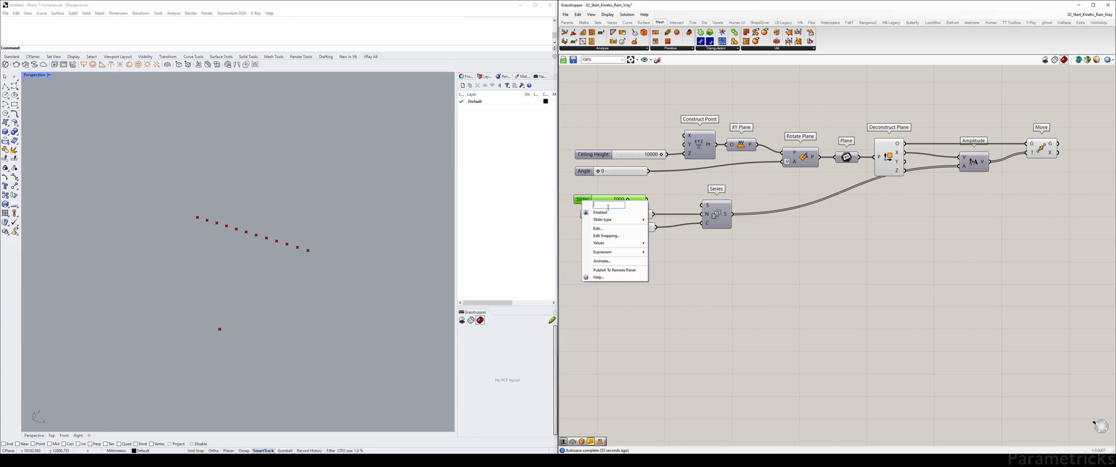
{"action": "type", "text": "Widt"}
{"action": "key", "text": "Return"}
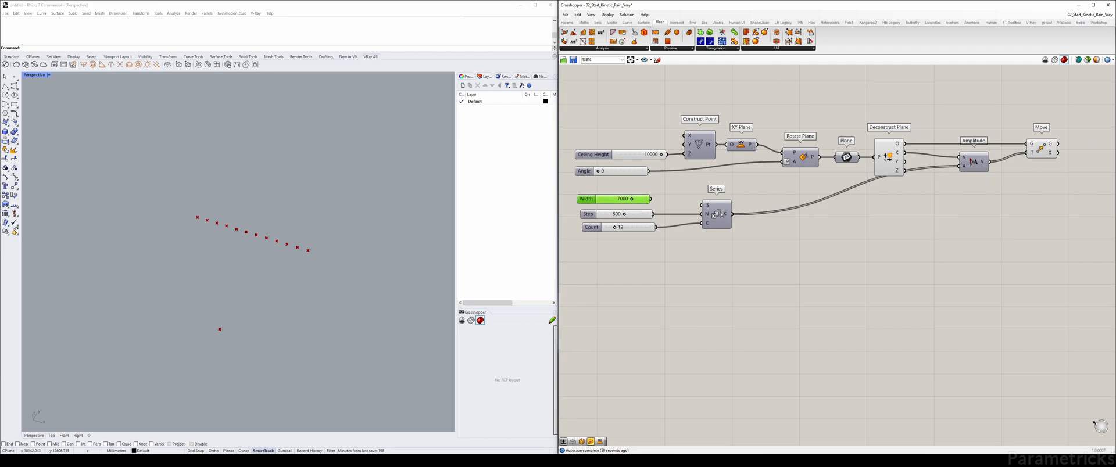
{"action": "left_click_drag", "start_coordinate": [715, 214], "coordinate": [746, 241]}
{"action": "double_click", "coordinate": [656, 252]}
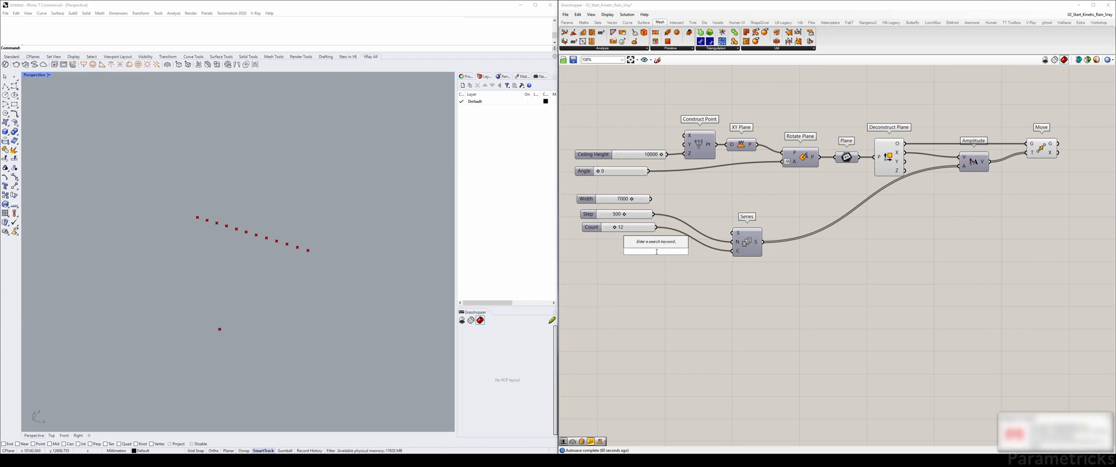
{"action": "left_click", "coordinate": [683, 277]}
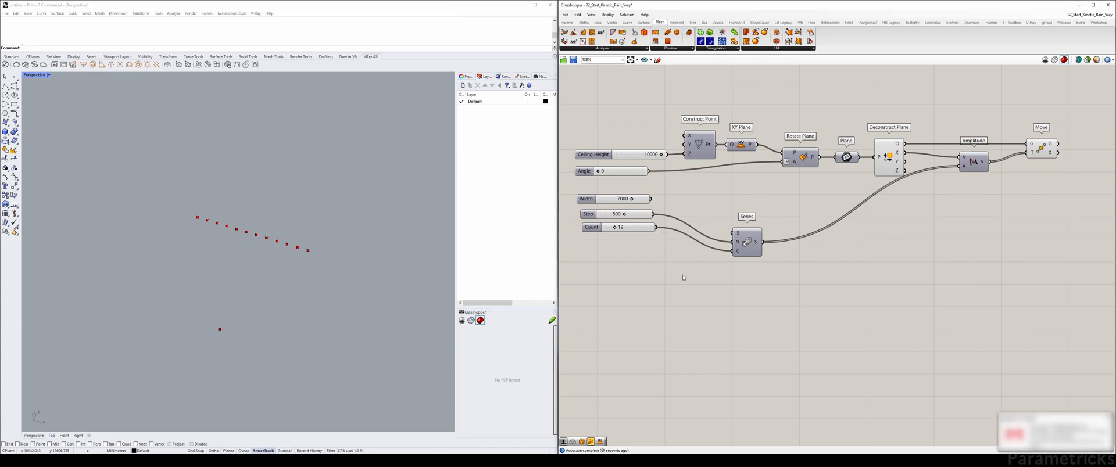
{"action": "double_click", "coordinate": [684, 277]}
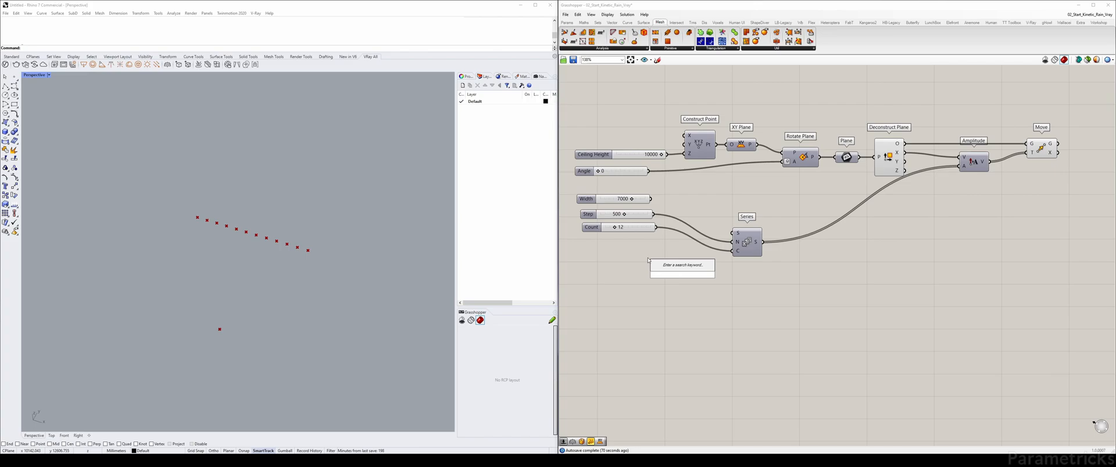
Step: Rename the Count slider as Short side count
{"action": "left_click", "coordinate": [593, 228]}
{"action": "right_click", "coordinate": [592, 229]}
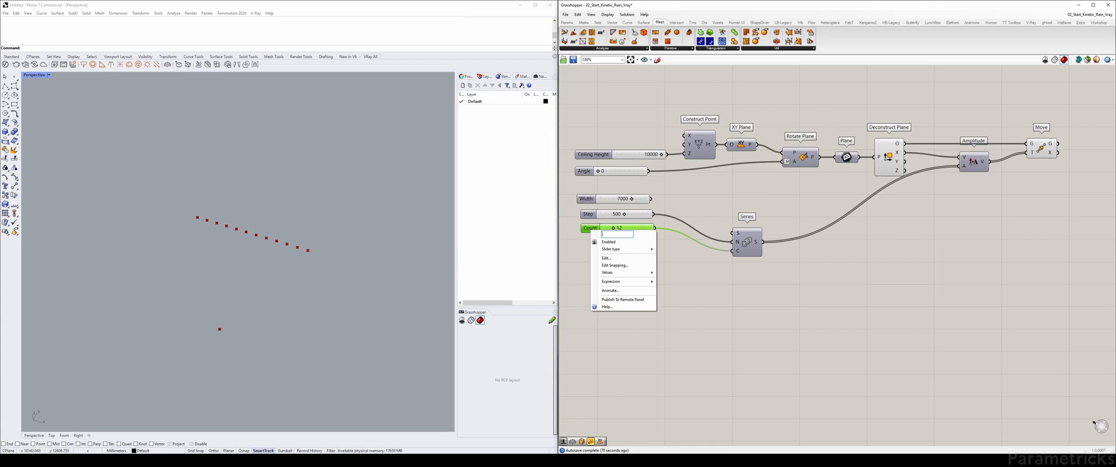
{"action": "type", "text": "Short side"}
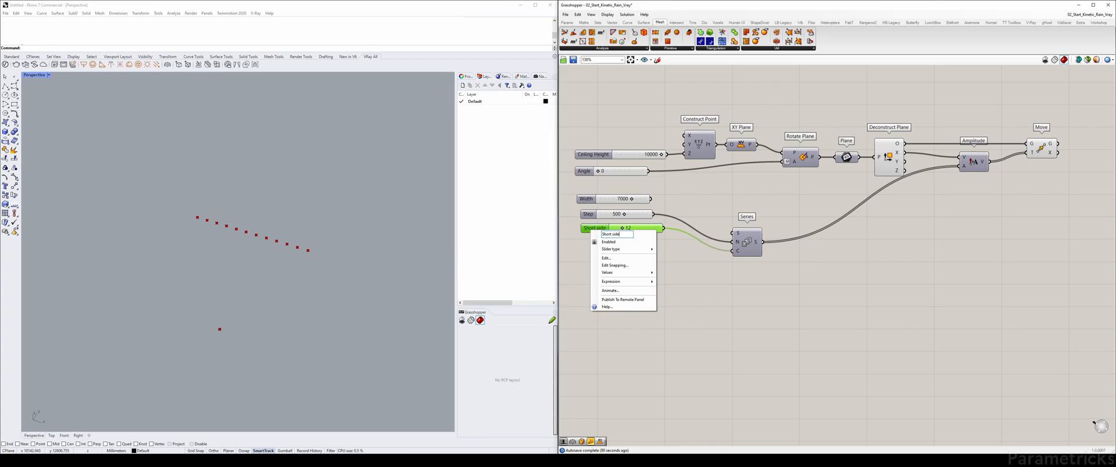
{"action": "type", "text": " count"}
{"action": "key", "text": "Return"}
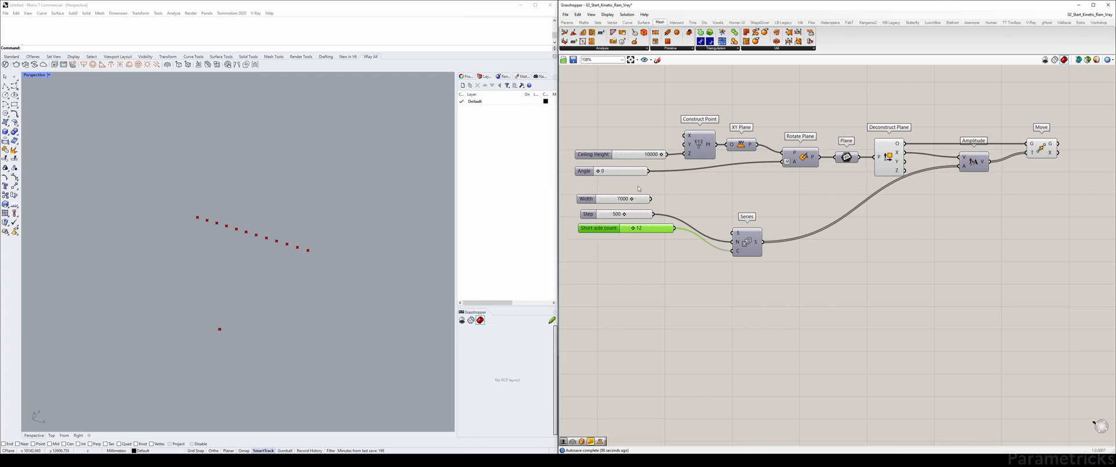
Step: Delete the Step slider and the Series component
{"action": "left_click_drag", "start_coordinate": [597, 216], "coordinate": [634, 264]}
{"action": "key", "text": "Delete"}
{"action": "left_click", "coordinate": [746, 242]}
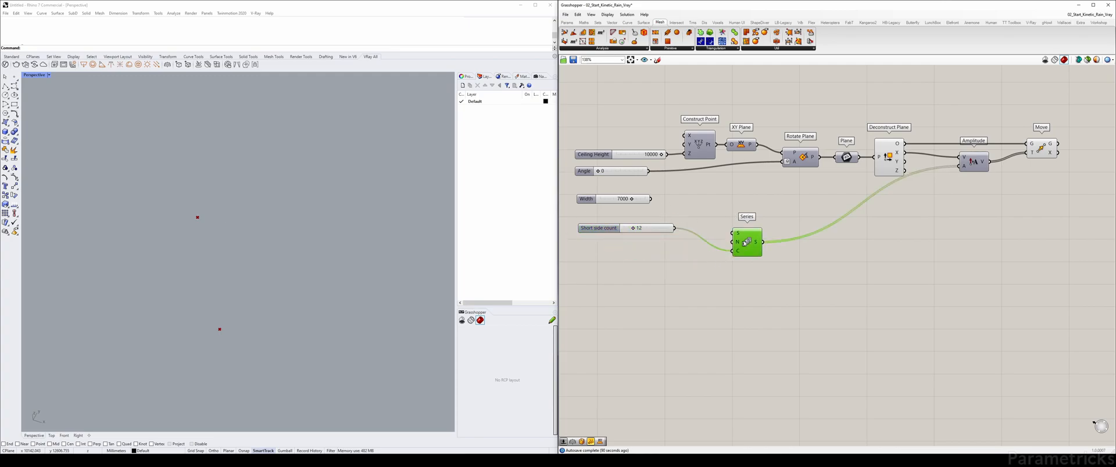
{"action": "key", "text": "Delete"}
{"action": "double_click", "coordinate": [690, 249]}
{"action": "type", "text": "eval"}
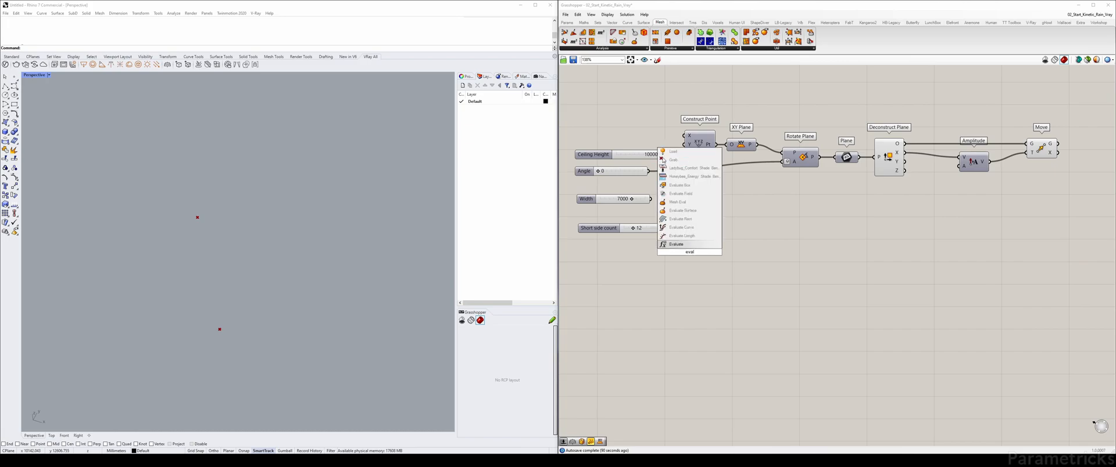
{"action": "key", "text": "Return"}
{"action": "left_click_drag", "start_coordinate": [687, 244], "coordinate": [721, 218]}
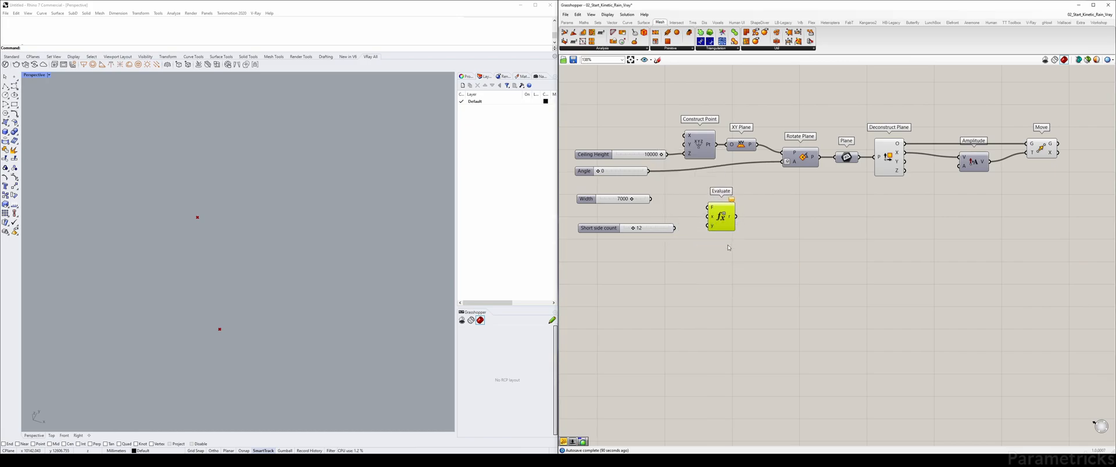
{"action": "key", "text": "Delete"}
Step: Add a Division component beside the Width and Short side count sliders
{"action": "double_click", "coordinate": [726, 233]}
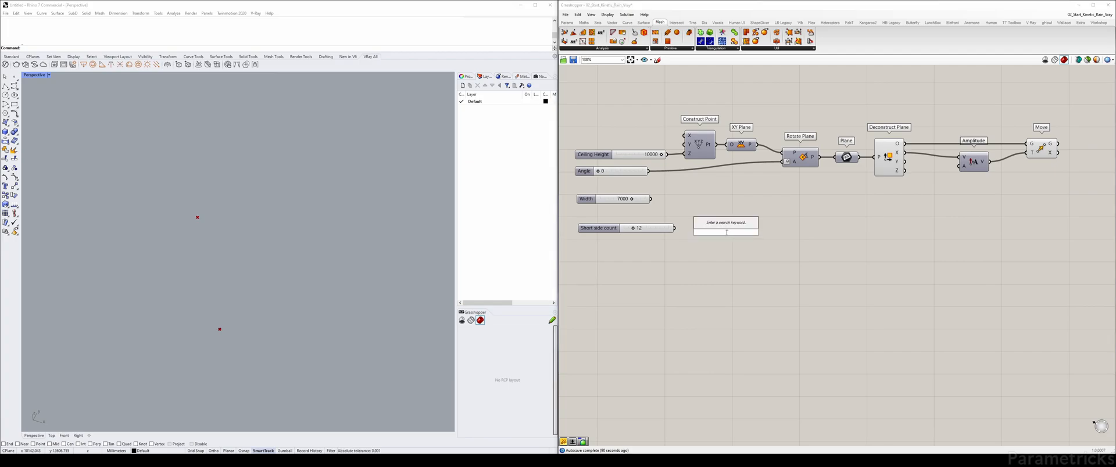
{"action": "type", "text": "divi"}
{"action": "key", "text": "Up"}
{"action": "key", "text": "Up"}
{"action": "key", "text": "Up"}
{"action": "key", "text": "Up"}
{"action": "key", "text": "Up"}
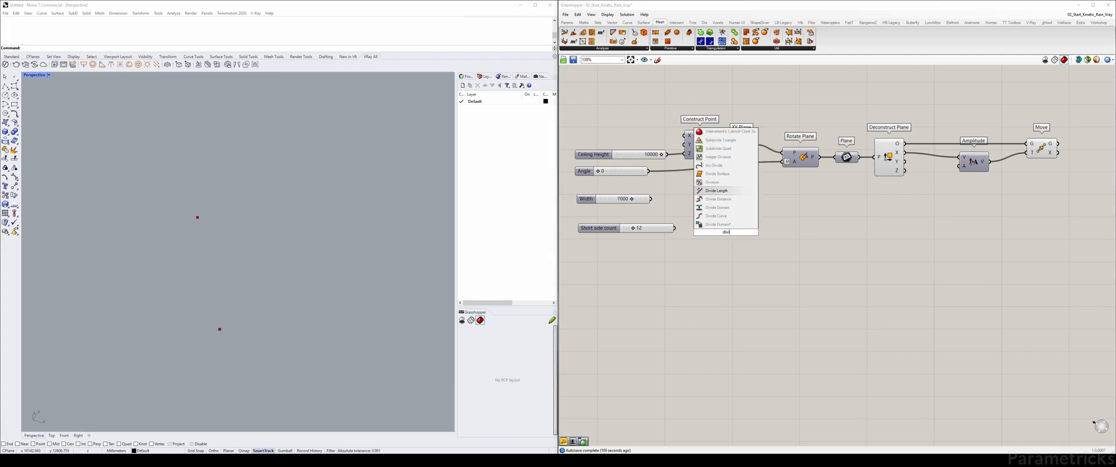
{"action": "key", "text": "Return"}
Step: Connect the Width slider to Division's A input and the Short side count slider to its B input
{"action": "scroll", "coordinate": [725, 233], "scroll_direction": "up", "scroll_amount": 1}
{"action": "left_click_drag", "start_coordinate": [638, 193], "coordinate": [709, 237]}
{"action": "left_click_drag", "start_coordinate": [737, 233], "coordinate": [732, 208]}
{"action": "mouse_move", "coordinate": [732, 208]}
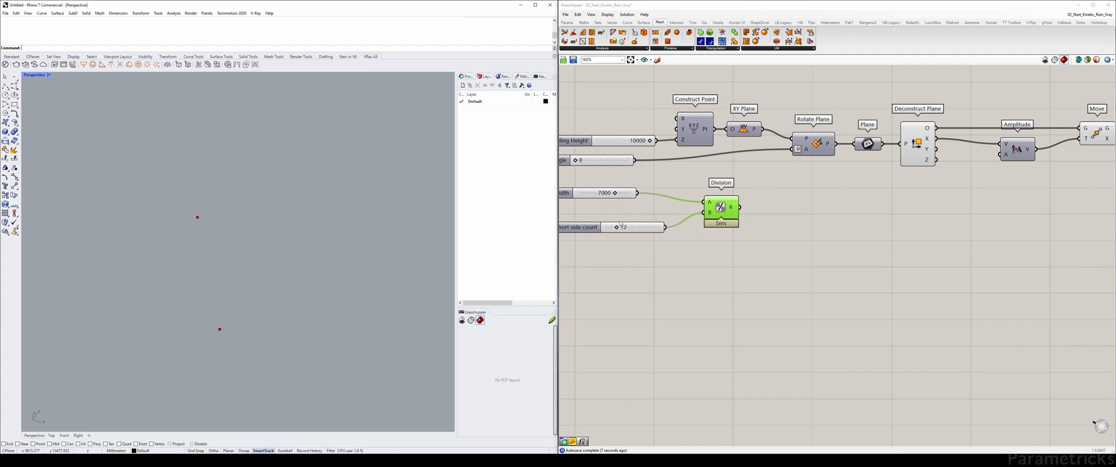
{"action": "right_click_drag", "start_coordinate": [617, 226], "coordinate": [644, 219]}
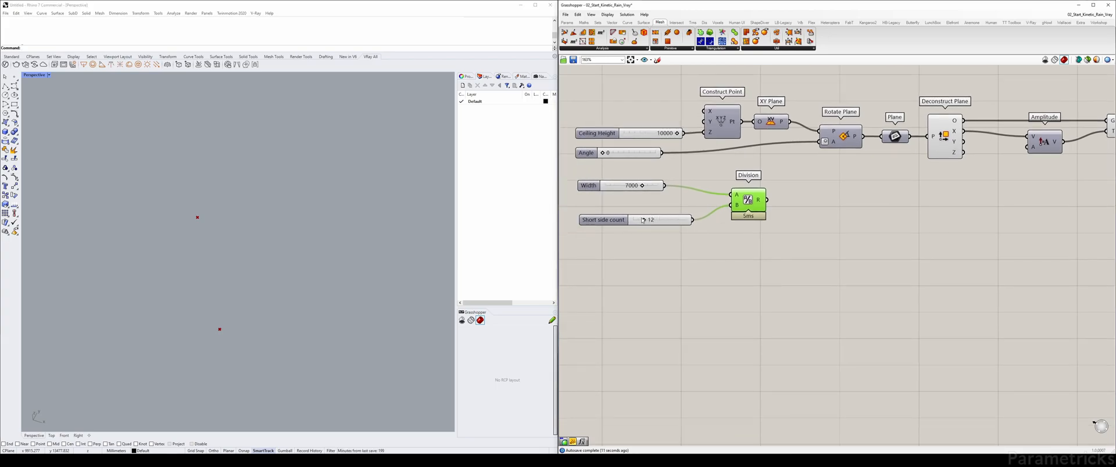
Step: Add a Range component below Division, connecting the Width slider to D and the Short side count slider to N
{"action": "right_click_drag", "start_coordinate": [653, 219], "coordinate": [602, 219]}
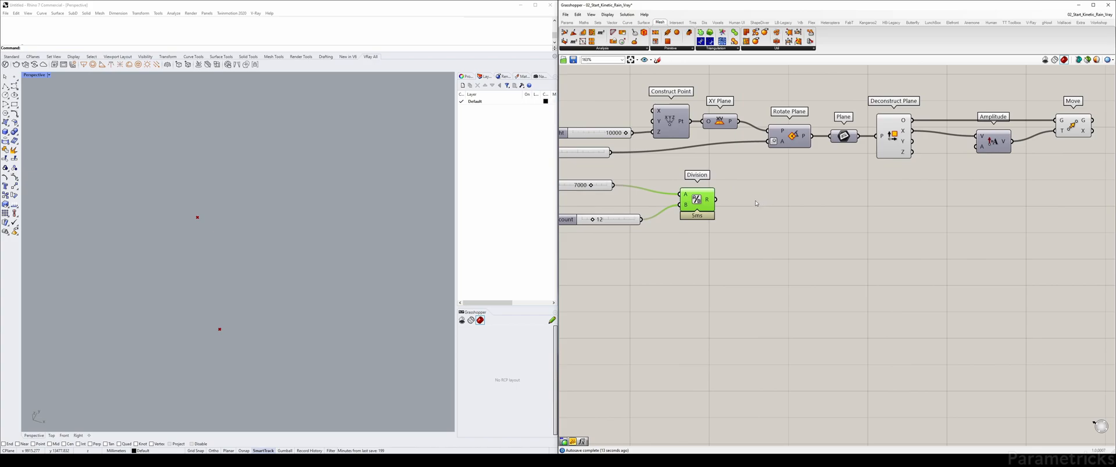
{"action": "double_click", "coordinate": [754, 201]}
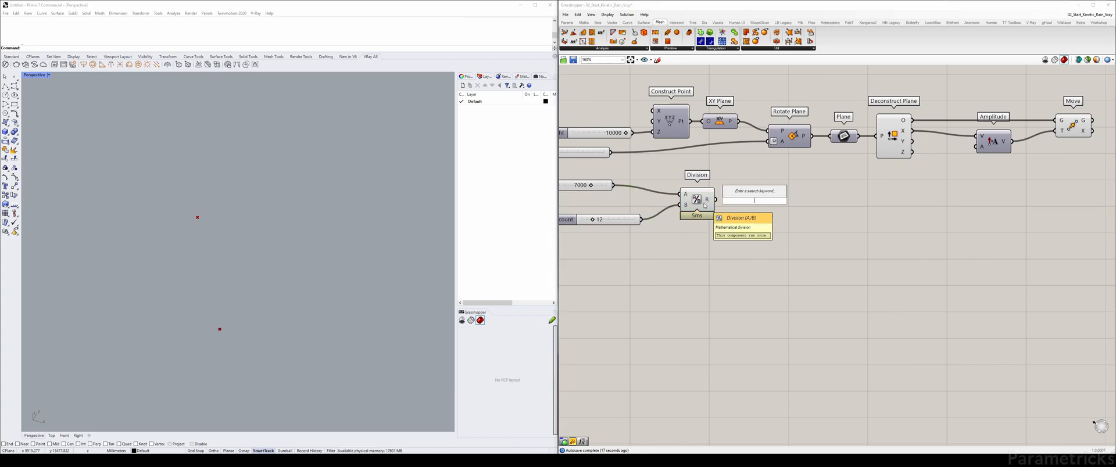
{"action": "double_click", "coordinate": [707, 238]}
{"action": "type", "text": "range"}
{"action": "key", "text": "Return"}
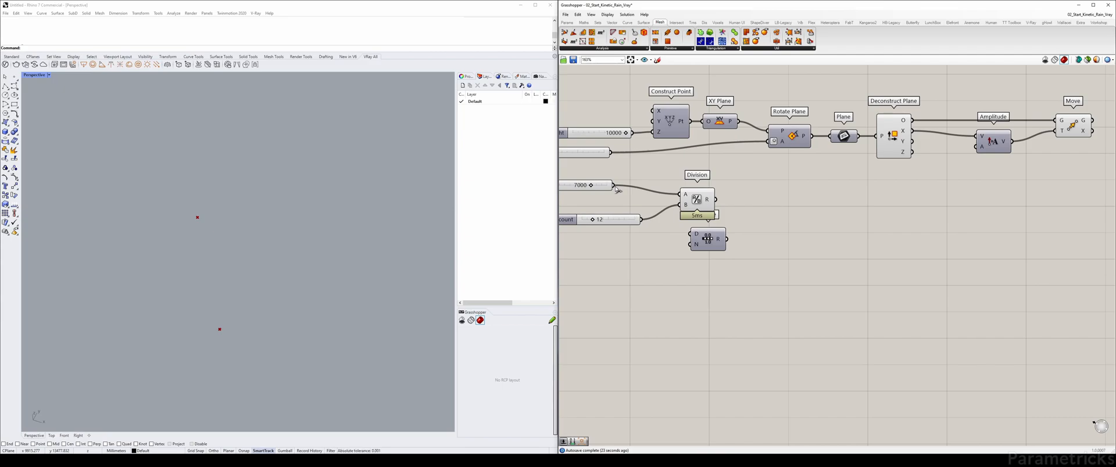
{"action": "left_click_drag", "start_coordinate": [635, 197], "coordinate": [689, 245]}
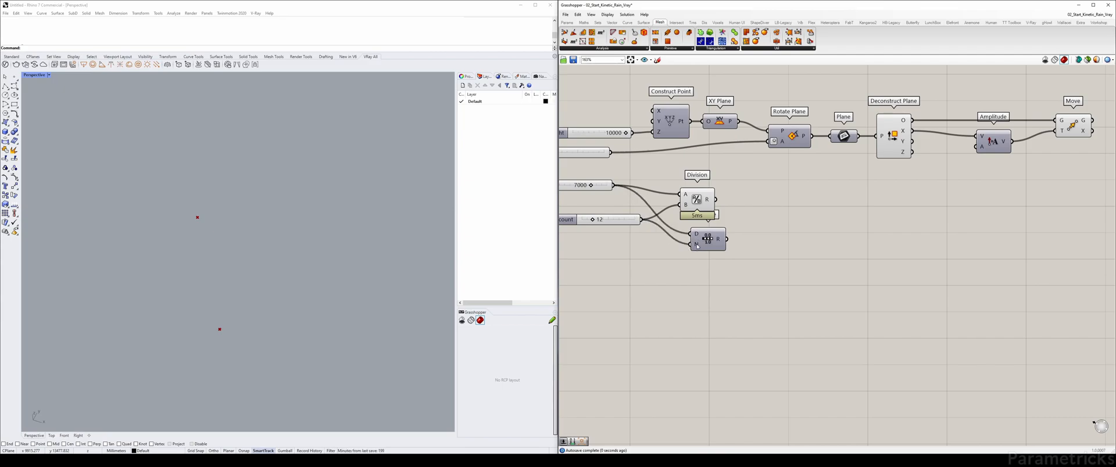
Step: Attach a panel to the Range output and enlarge it to list all the values
{"action": "double_click", "coordinate": [763, 229]}
{"action": "type", "text": "//"}
{"action": "key", "text": "Return"}
{"action": "left_click_drag", "start_coordinate": [762, 231], "coordinate": [807, 241]}
{"action": "left_click_drag", "start_coordinate": [728, 240], "coordinate": [795, 254]}
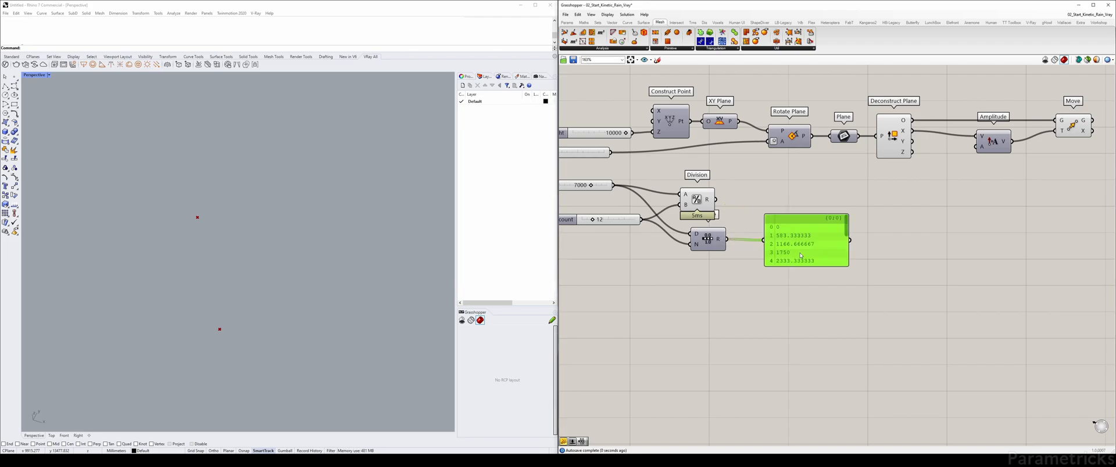
{"action": "left_click_drag", "start_coordinate": [851, 270], "coordinate": [903, 359]}
Step: Delete the Division component and feed the Range output into the Amplitude component's A input
{"action": "left_click_drag", "start_coordinate": [698, 203], "coordinate": [702, 185]}
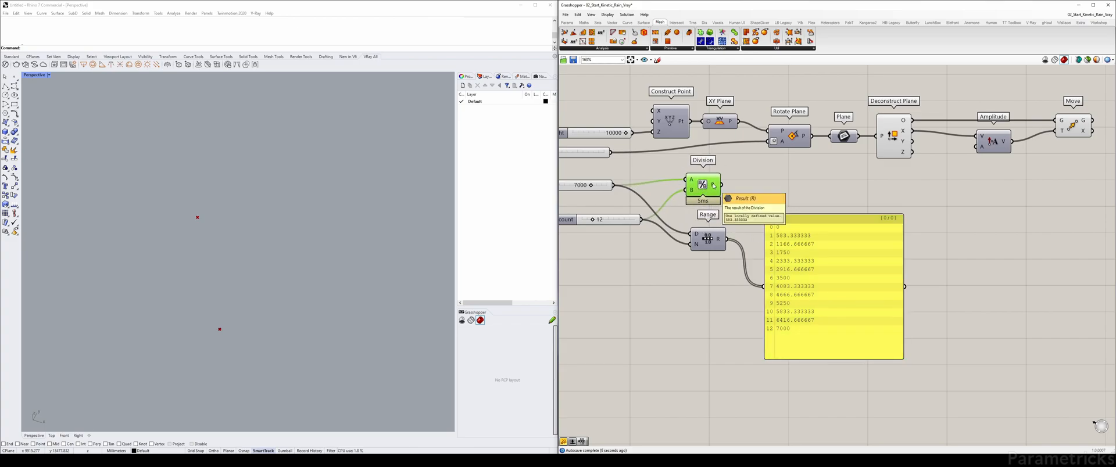
{"action": "key", "text": "Delete"}
{"action": "left_click_drag", "start_coordinate": [708, 238], "coordinate": [976, 146]}
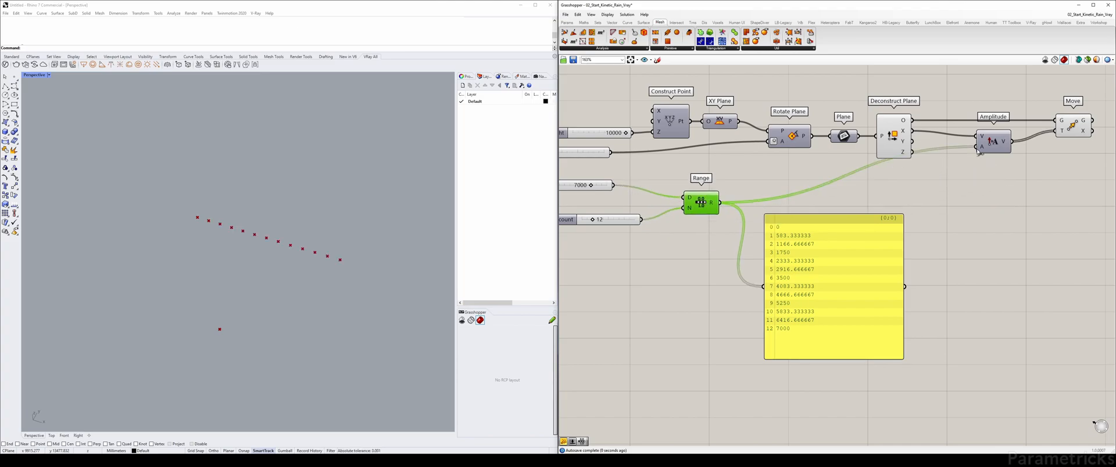
Step: Test the Width slider with another value and reset it to 7000
{"action": "right_click_drag", "start_coordinate": [588, 185], "coordinate": [635, 186]}
{"action": "mouse_move", "coordinate": [635, 186]}
{"action": "left_mouse_down"}
{"action": "mouse_move", "coordinate": [622, 186]}
{"action": "mouse_move", "coordinate": [632, 186]}
{"action": "left_mouse_up"}
{"action": "double_click", "coordinate": [631, 186]}
{"action": "type", "text": "7000"}
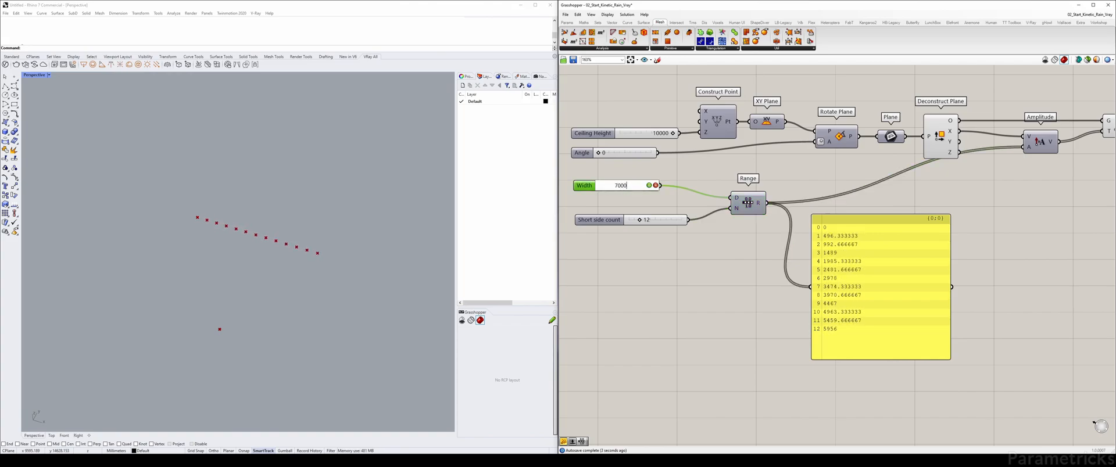
{"action": "key", "text": "Return"}
Step: Set the Short side count slider to 15 and lengthen the panel to fit its list
{"action": "mouse_move", "coordinate": [639, 223]}
{"action": "left_mouse_down"}
{"action": "mouse_move", "coordinate": [672, 222]}
{"action": "mouse_move", "coordinate": [661, 222]}
{"action": "left_mouse_up"}
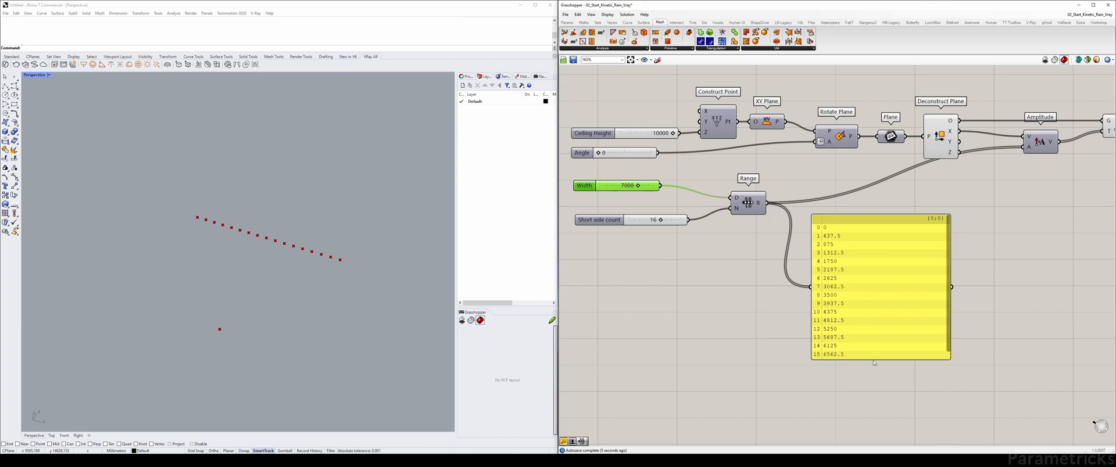
{"action": "left_click_drag", "start_coordinate": [873, 359], "coordinate": [873, 390]}
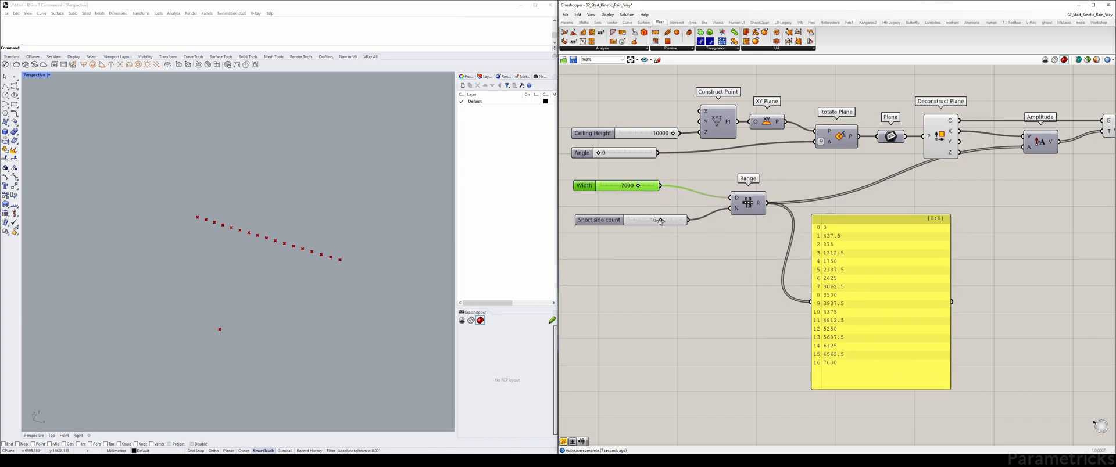
{"action": "left_click_drag", "start_coordinate": [658, 221], "coordinate": [655, 221]}
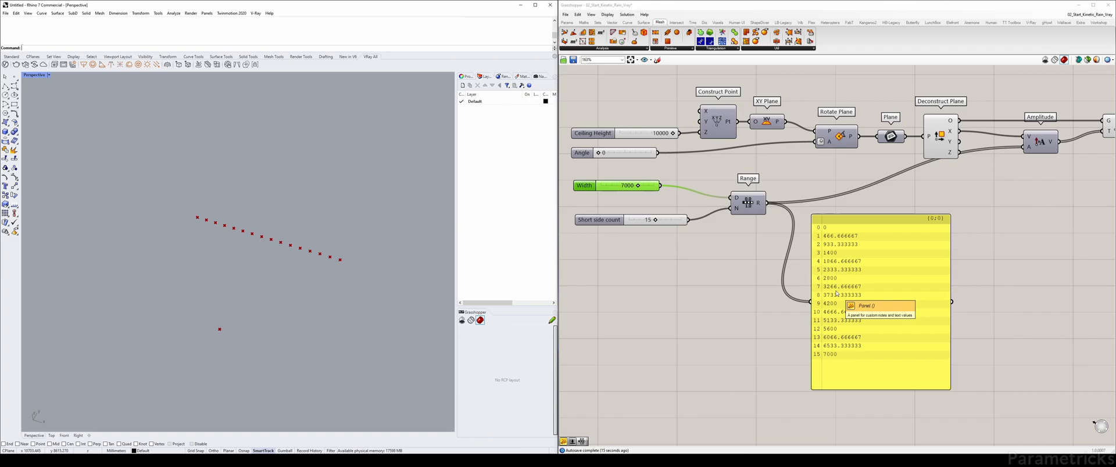
Step: Delete the panel that lists the Range values
{"action": "left_click", "coordinate": [884, 276]}
{"action": "key", "text": "Delete"}
{"action": "right_click_drag", "start_coordinate": [891, 252], "coordinate": [826, 242]}
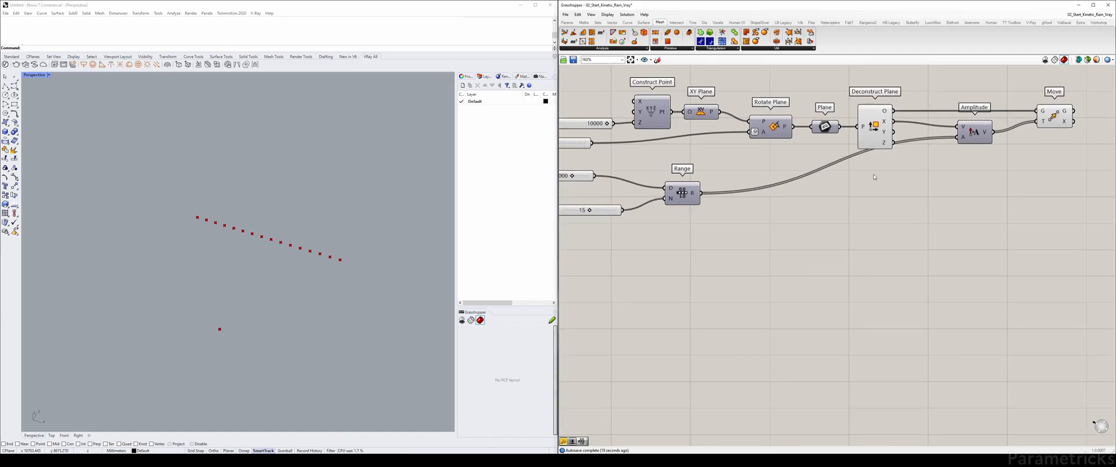
Step: Turn off the preview of the two output parameters in the Model Selector group
{"action": "left_click", "coordinate": [189, 224]}
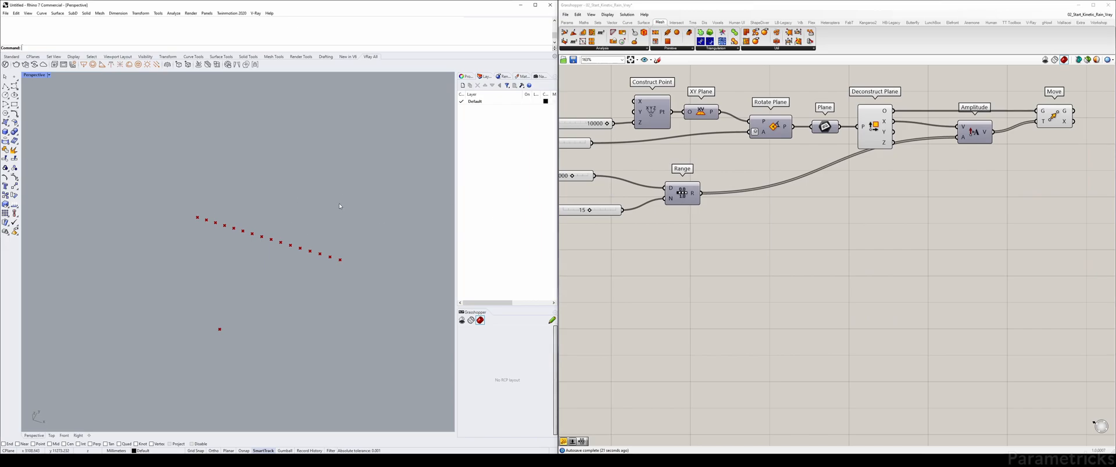
{"action": "left_click", "coordinate": [726, 231]}
{"action": "scroll", "coordinate": [726, 230], "scroll_direction": "down", "scroll_amount": 6}
{"action": "scroll", "coordinate": [726, 231], "scroll_direction": "down", "scroll_amount": 3}
{"action": "right_click_drag", "start_coordinate": [703, 184], "coordinate": [730, 182]}
{"action": "scroll", "coordinate": [731, 148], "scroll_direction": "up", "scroll_amount": 5}
{"action": "left_click_drag", "start_coordinate": [773, 104], "coordinate": [724, 188]}
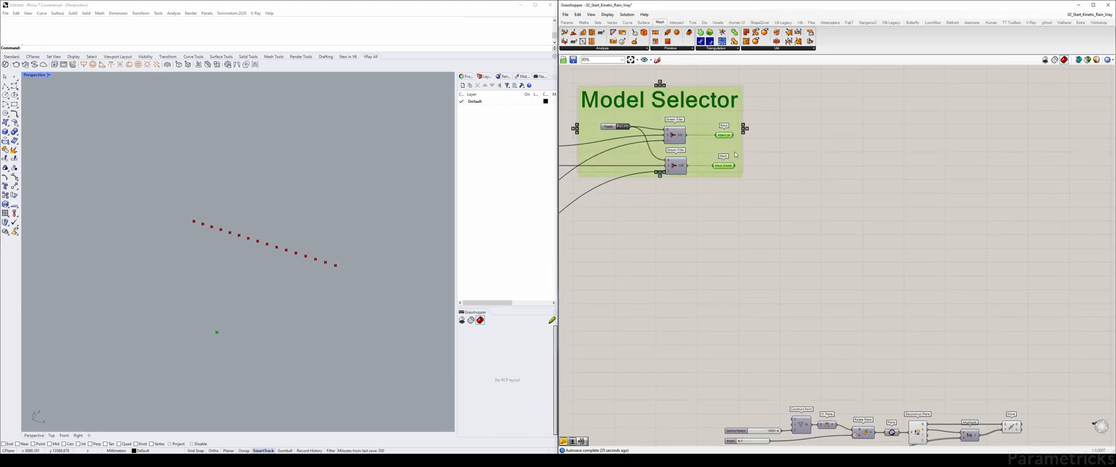
{"action": "key", "text": "ctrl+q"}
{"action": "left_click", "coordinate": [797, 189]}
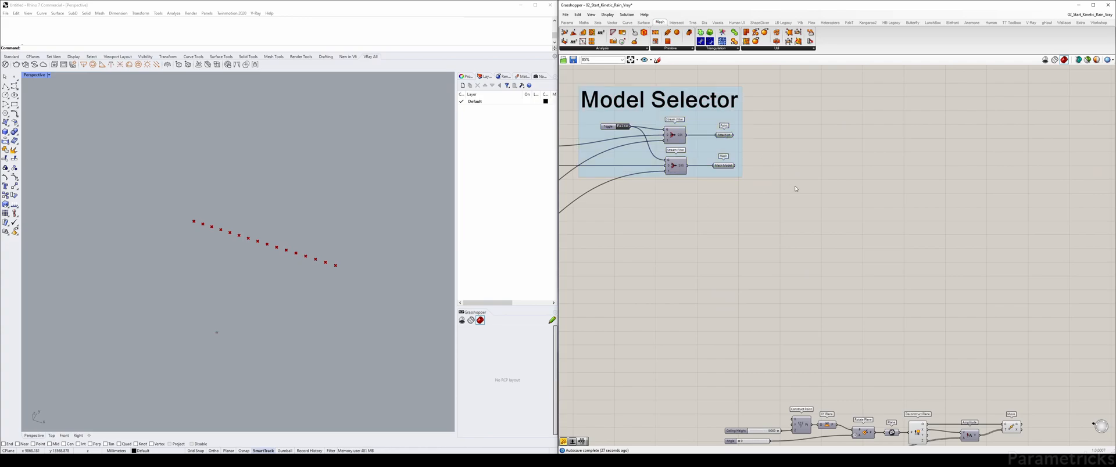
Step: Add a second Amplitude component below the Deconstruct Plane component
{"action": "right_click_drag", "start_coordinate": [819, 318], "coordinate": [798, 161]}
{"action": "right_click_drag", "start_coordinate": [821, 251], "coordinate": [748, 144]}
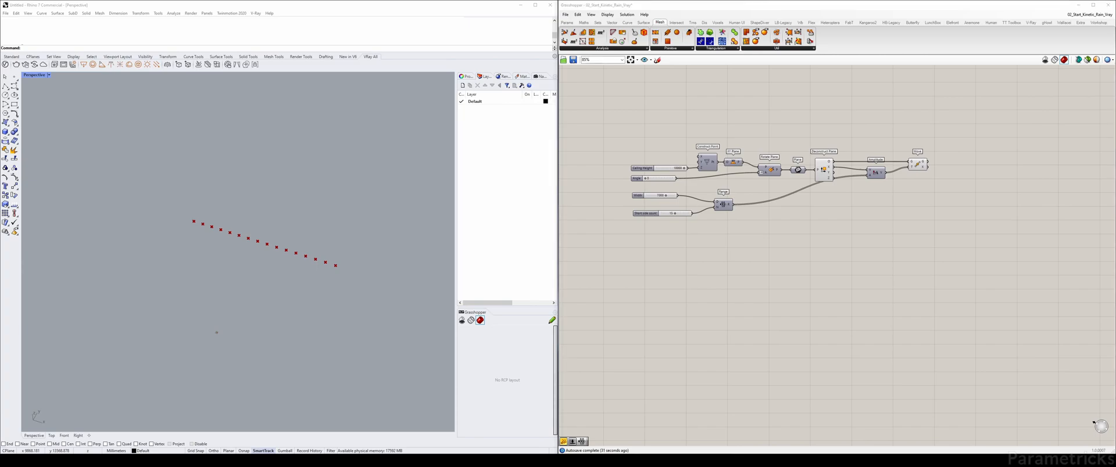
{"action": "right_click_drag", "start_coordinate": [833, 221], "coordinate": [796, 229]}
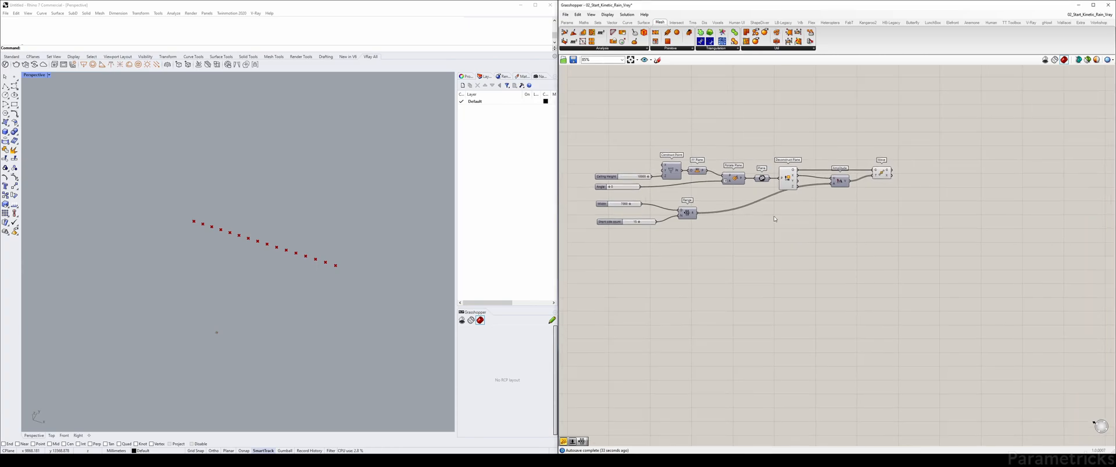
{"action": "double_click", "coordinate": [774, 216]}
{"action": "type", "text": "ample"}
{"action": "key", "text": "Up"}
{"action": "key", "text": "Up"}
{"action": "key", "text": "Up"}
{"action": "key", "text": "Up"}
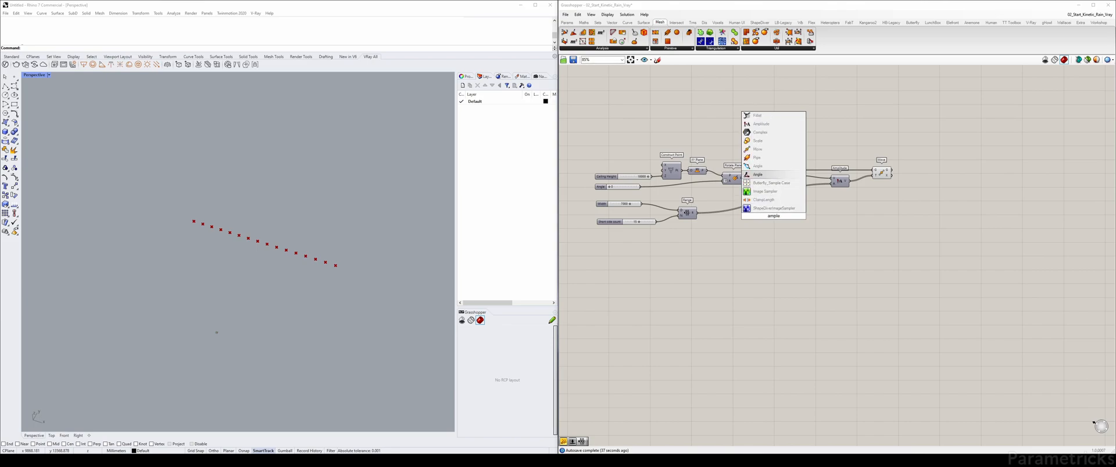
{"action": "key", "text": "BackSpace"}
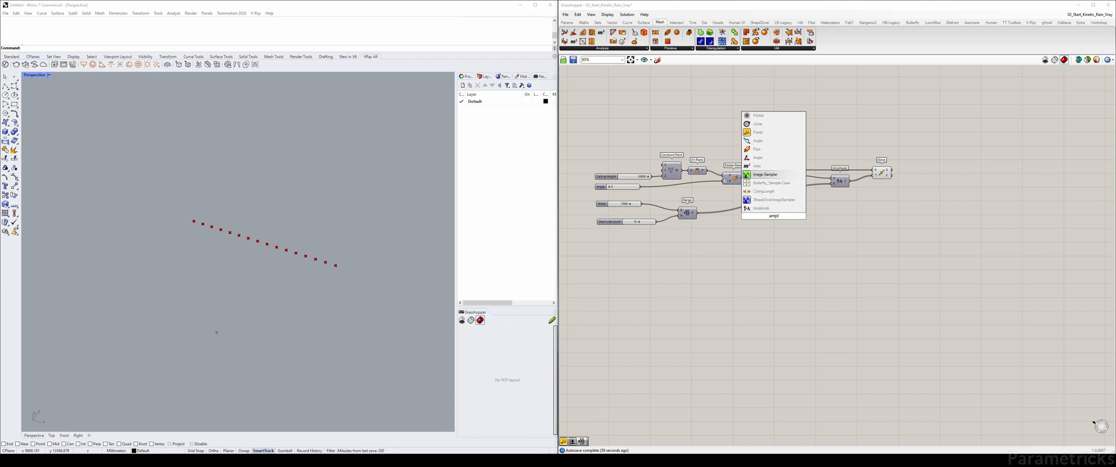
{"action": "key", "text": "Down"}
{"action": "key", "text": "Down"}
{"action": "key", "text": "Return"}
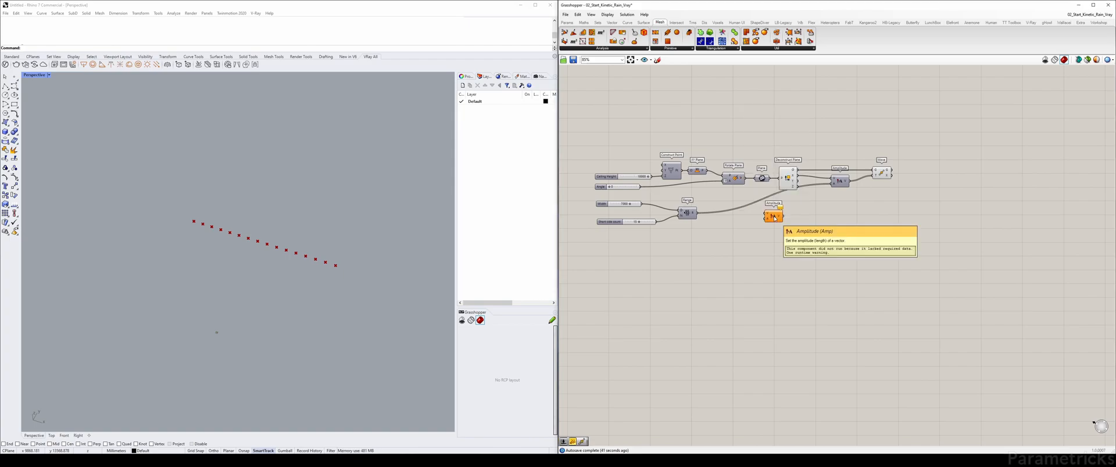
Step: Connect Deconstruct Plane's Y output to the second Amplitude's V input, placing that component beneath the first Amplitude
{"action": "scroll", "coordinate": [774, 216], "scroll_direction": "up", "scroll_amount": 5}
{"action": "left_click_drag", "start_coordinate": [826, 135], "coordinate": [912, 198]}
{"action": "right_click_drag", "start_coordinate": [953, 207], "coordinate": [854, 212]}
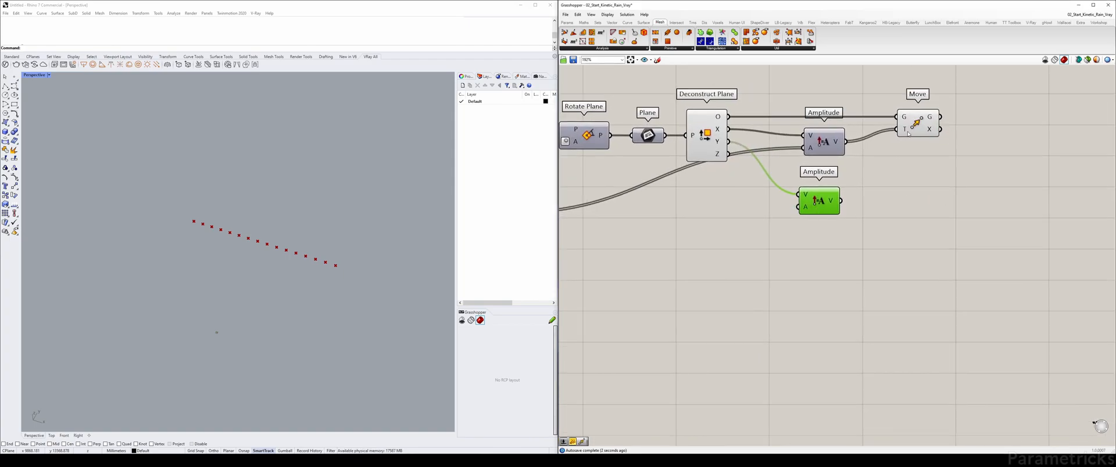
Step: Duplicate the Move component, feeding its G input from the first Move's G output and its T input from the second Amplitude
{"action": "left_click_drag", "start_coordinate": [914, 130], "coordinate": [930, 201], "text": "alt"}
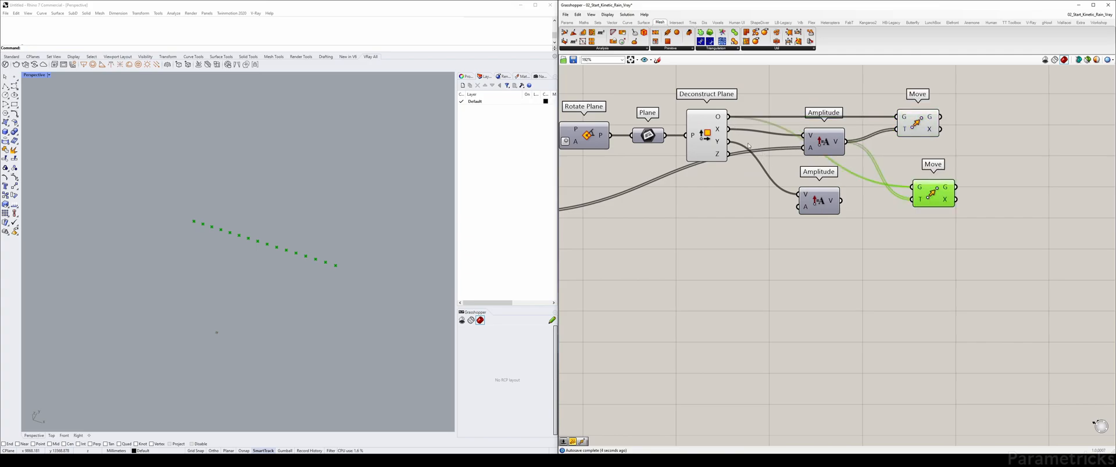
{"action": "left_click", "coordinate": [706, 139]}
{"action": "right_click_drag", "start_coordinate": [907, 133], "coordinate": [755, 131]}
{"action": "left_click", "coordinate": [773, 122]}
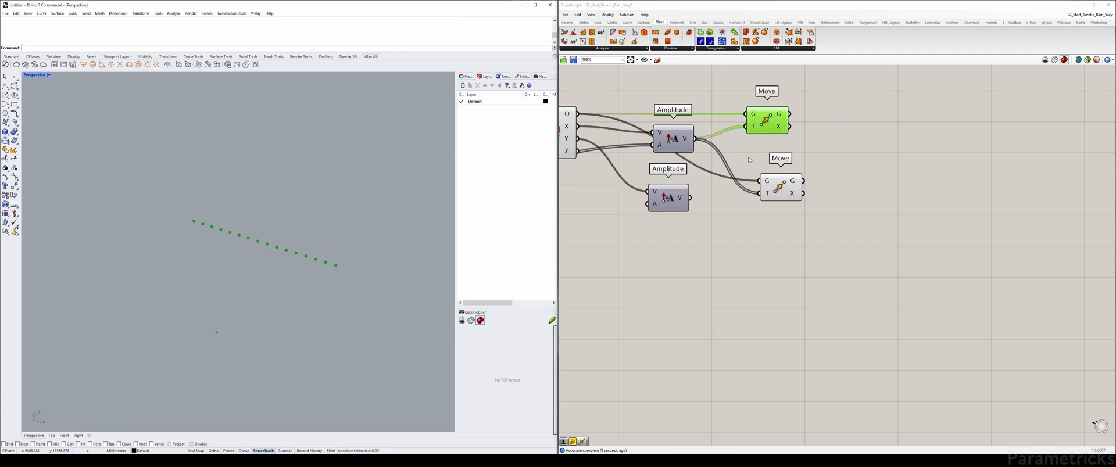
{"action": "left_click_drag", "start_coordinate": [778, 189], "coordinate": [844, 191]}
{"action": "left_click_drag", "start_coordinate": [789, 114], "coordinate": [826, 184]}
{"action": "left_click_drag", "start_coordinate": [690, 198], "coordinate": [826, 197], "text": "shift"}
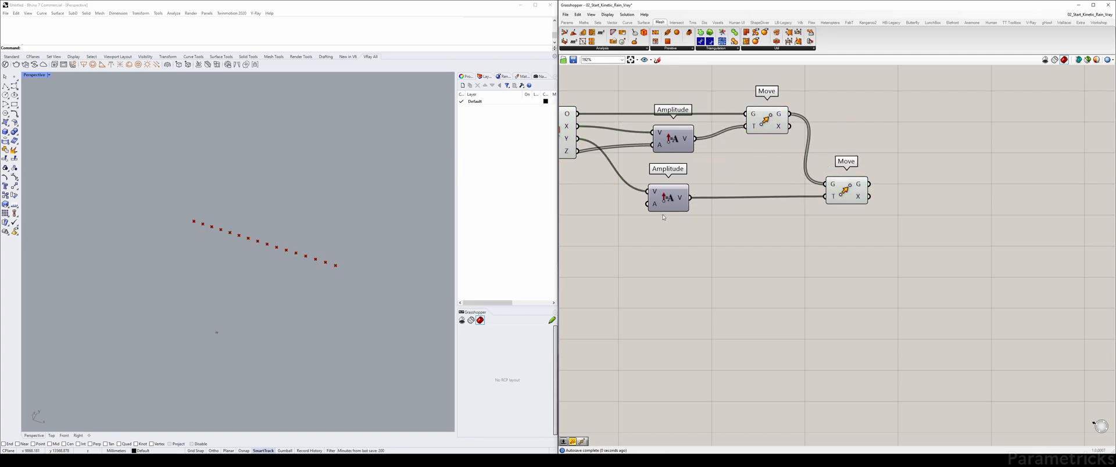
Step: Graft the G output of the first Move component
{"action": "left_click", "coordinate": [845, 190]}
{"action": "left_click", "coordinate": [767, 114]}
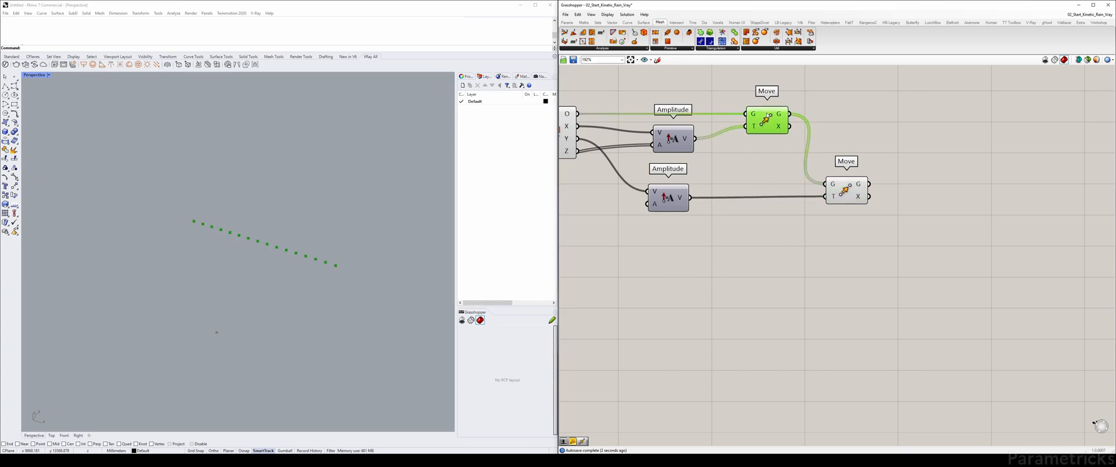
{"action": "left_click", "coordinate": [778, 125]}
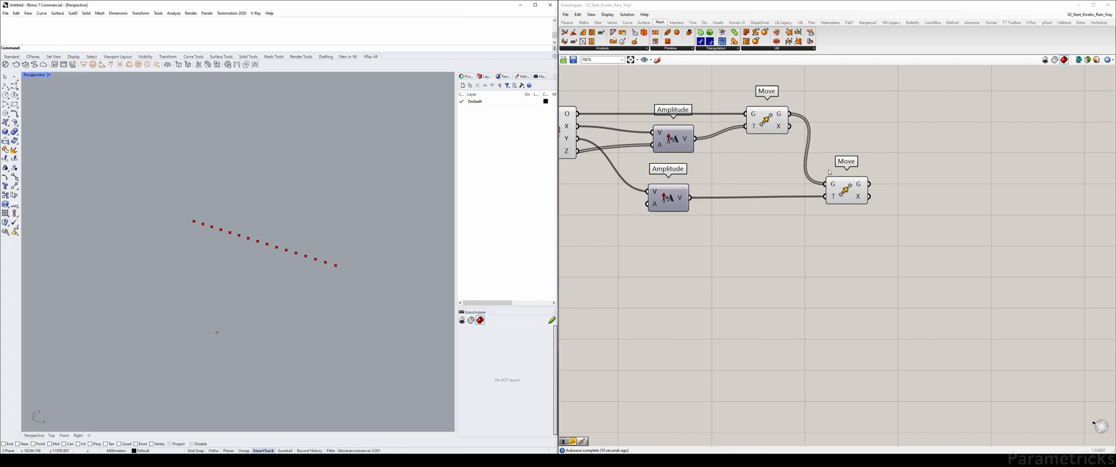
{"action": "left_click", "coordinate": [766, 120]}
{"action": "right_click", "coordinate": [781, 114]}
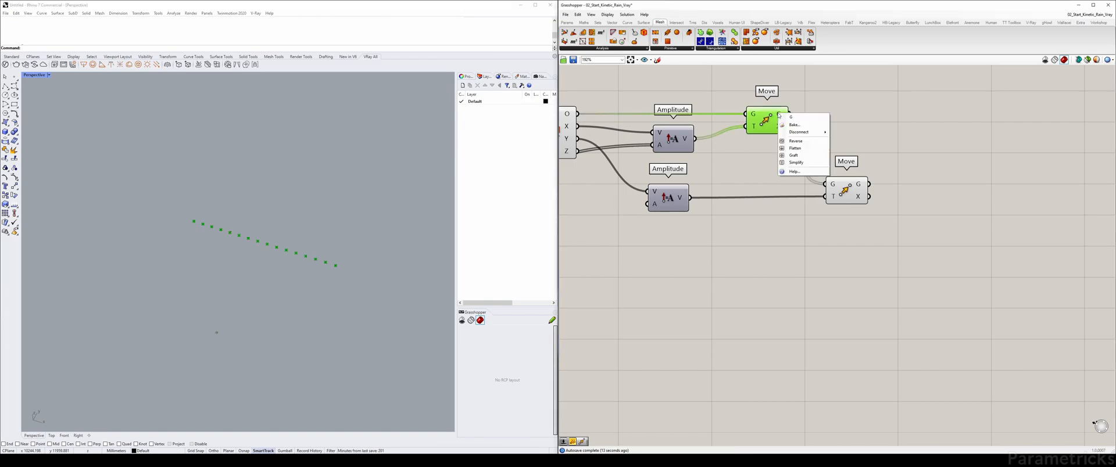
{"action": "left_click", "coordinate": [794, 155]}
{"action": "left_click", "coordinate": [828, 95]}
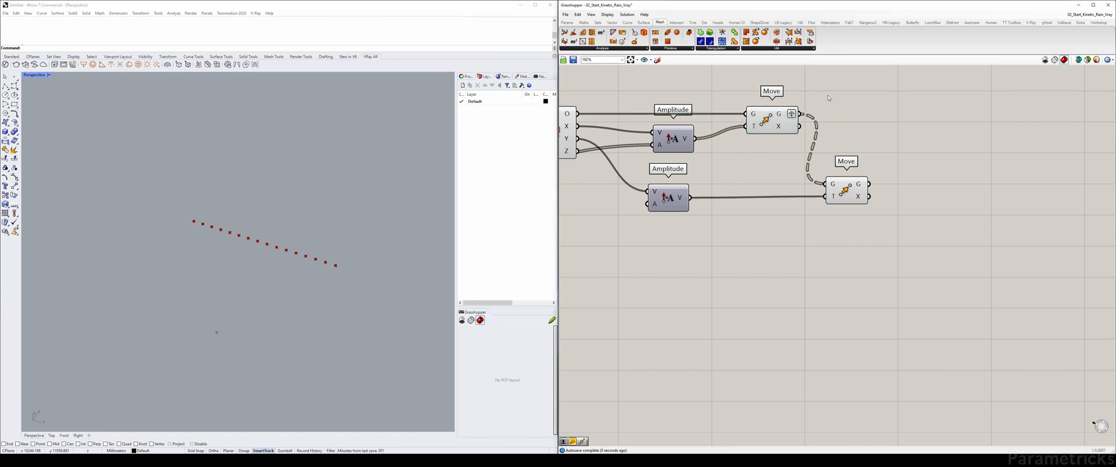
Step: Add a number slider with a lower limit of 20 below the Short side count slider and set it to 38
{"action": "left_click", "coordinate": [771, 118]}
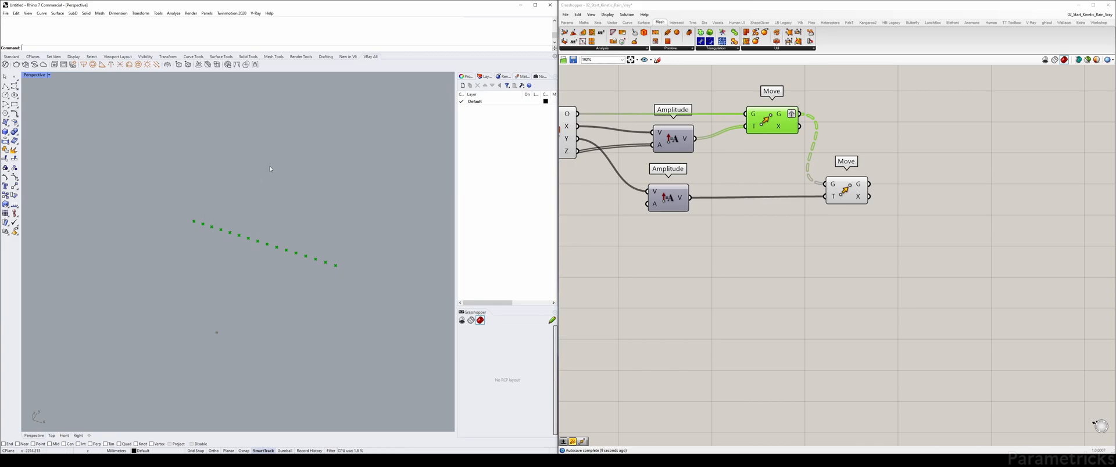
{"action": "right_click_drag", "start_coordinate": [705, 259], "coordinate": [970, 243]}
{"action": "right_click_drag", "start_coordinate": [658, 252], "coordinate": [876, 233]}
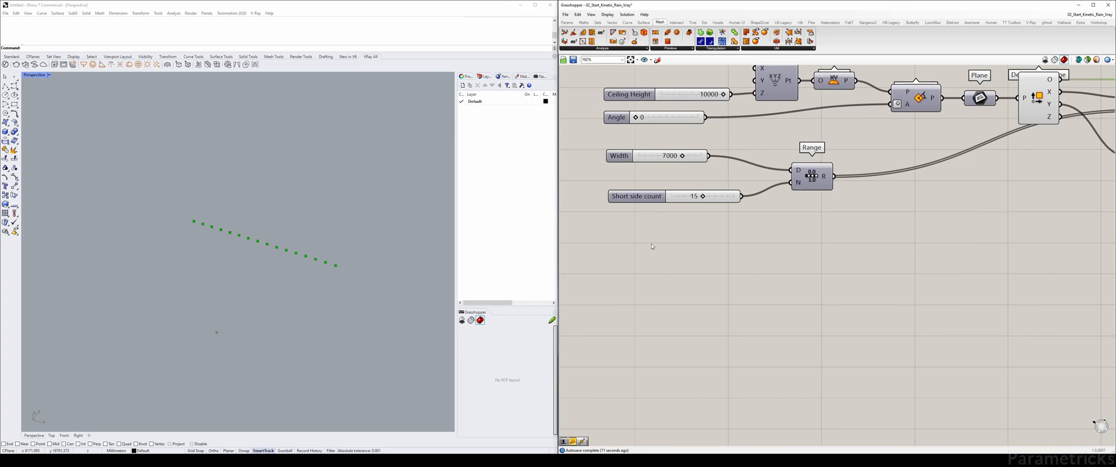
{"action": "double_click", "coordinate": [651, 244]}
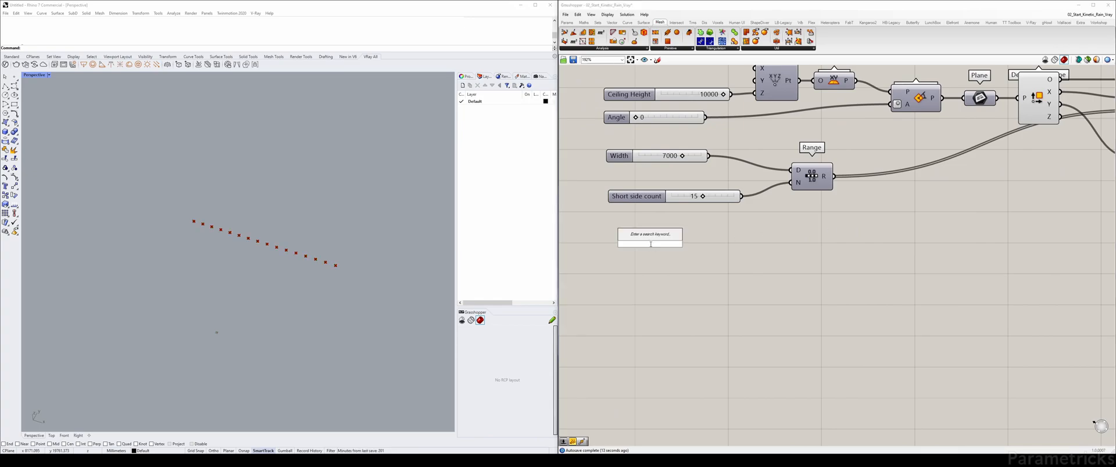
{"action": "type", "text": "20<540"}
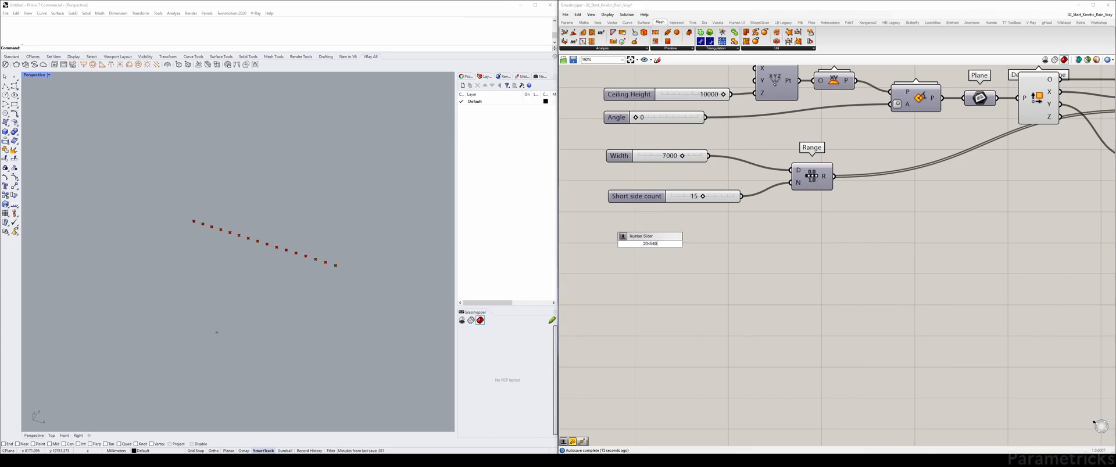
{"action": "key", "text": "Return"}
{"action": "double_click", "coordinate": [651, 244]}
{"action": "type", "text": "38"}
{"action": "key", "text": "Return"}
{"action": "left_click_drag", "start_coordinate": [614, 244], "coordinate": [628, 238]}
Step: Rename the new slider as Long side count and move it closer beneath the Short side count slider
{"action": "right_click", "coordinate": [633, 241]}
{"action": "type", "text": "Long side coun"}
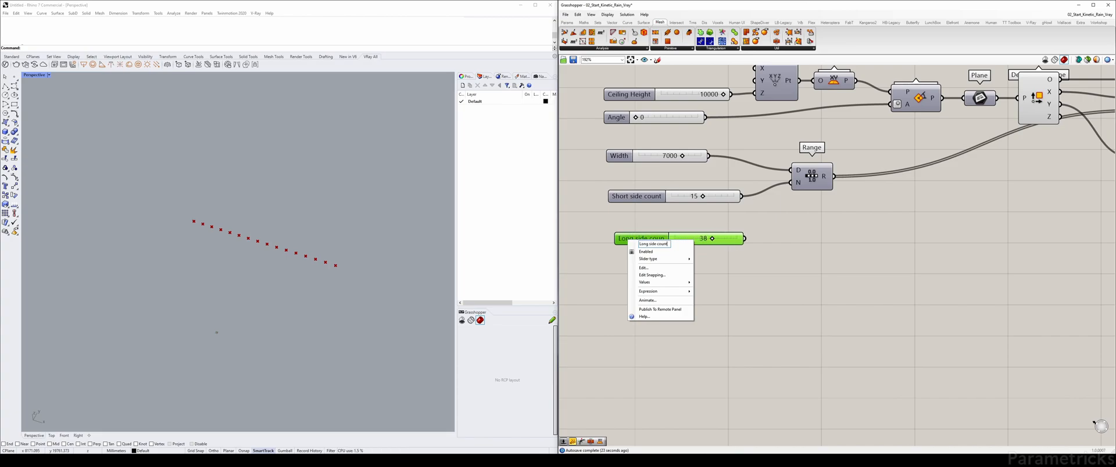
{"action": "type", "text": "t"}
{"action": "key", "text": "Return"}
{"action": "left_click_drag", "start_coordinate": [653, 239], "coordinate": [646, 232]}
Step: Move the Range component slightly up to line up its D input with the Width slider
{"action": "right_click_drag", "start_coordinate": [805, 226], "coordinate": [709, 226]}
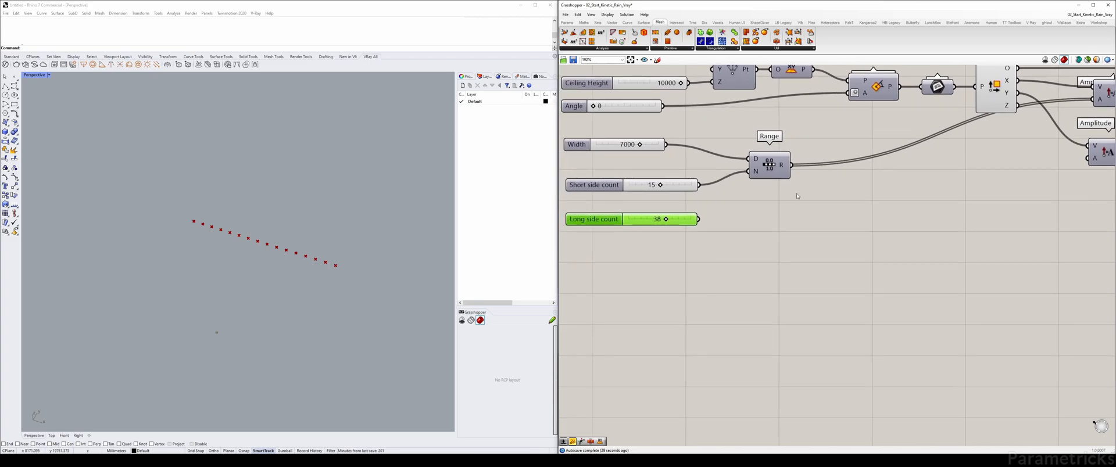
{"action": "right_click_drag", "start_coordinate": [797, 196], "coordinate": [750, 205]}
{"action": "left_click_drag", "start_coordinate": [734, 177], "coordinate": [746, 162]}
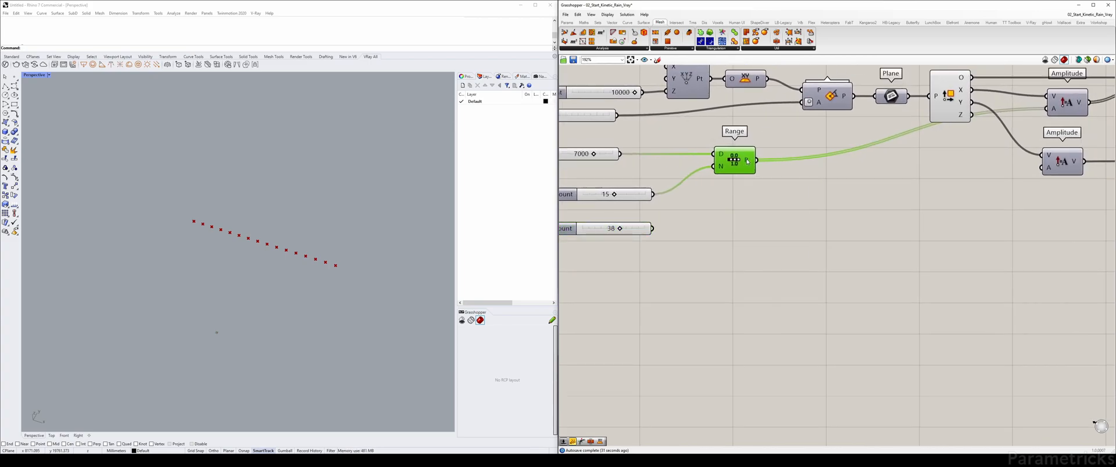
Step: Add a Division component below the Range and connect Width to its A input and Short side count to B
{"action": "mouse_move", "coordinate": [748, 161]}
{"action": "double_click", "coordinate": [714, 218]}
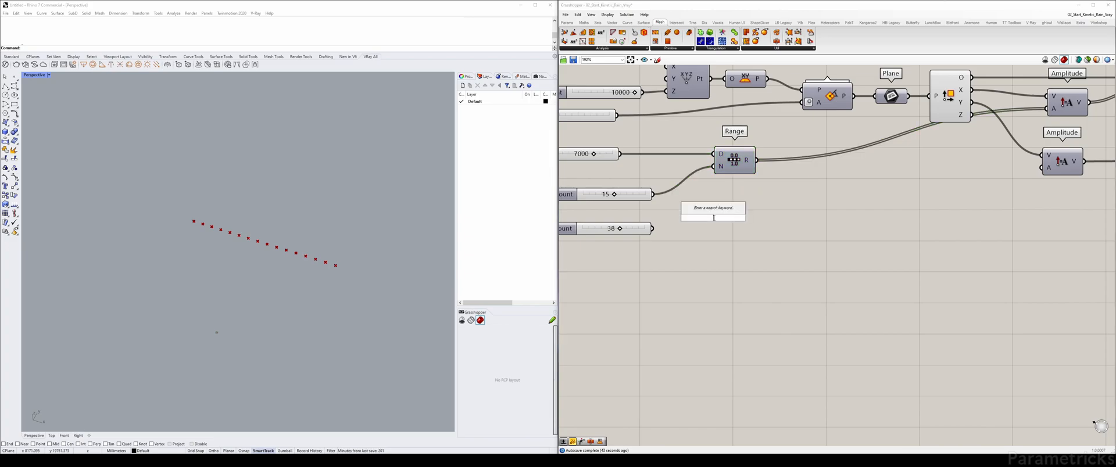
{"action": "type", "text": "divis"}
{"action": "key", "text": "Up"}
{"action": "key", "text": "Down"}
{"action": "key", "text": "Return"}
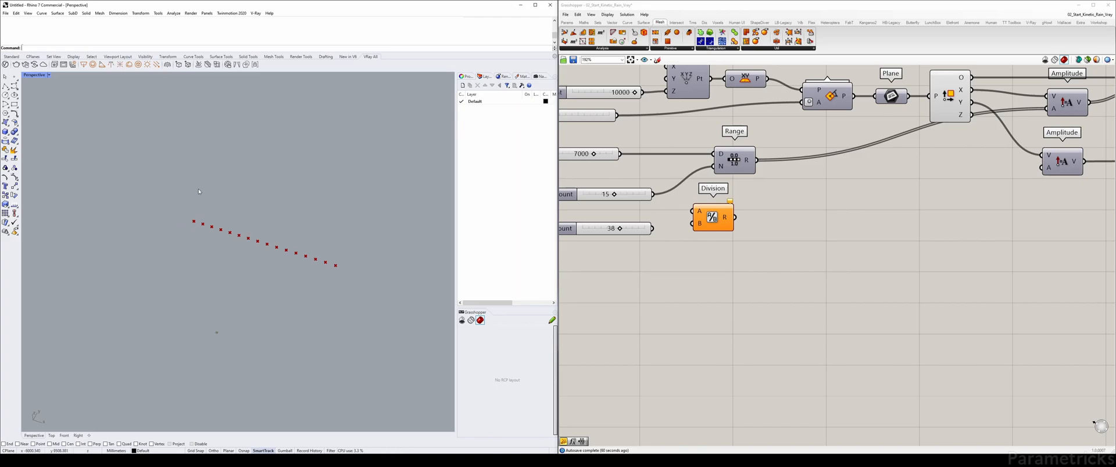
{"action": "right_click_drag", "start_coordinate": [689, 180], "coordinate": [730, 177]}
{"action": "left_click_drag", "start_coordinate": [661, 150], "coordinate": [784, 205]}
{"action": "mouse_move", "coordinate": [774, 202]}
{"action": "left_click", "coordinate": [481, 206]}
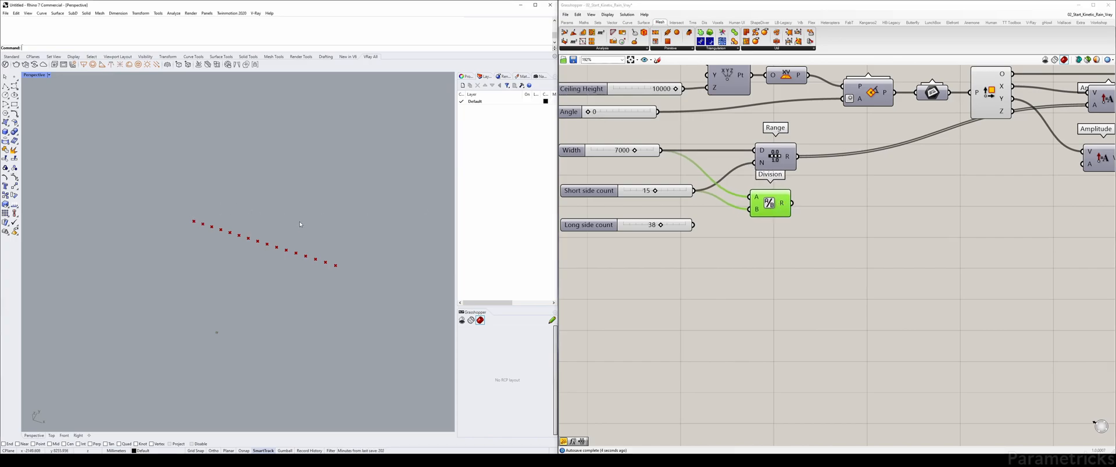
{"action": "double_click", "coordinate": [766, 244]}
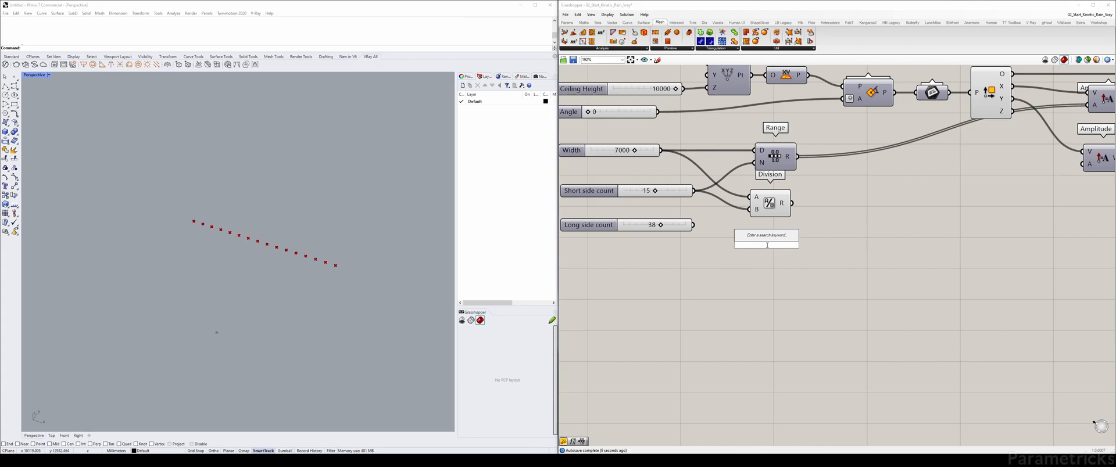
{"action": "type", "text": "mul"}
{"action": "key", "text": "Up"}
{"action": "key", "text": "Return"}
{"action": "left_click_drag", "start_coordinate": [765, 245], "coordinate": [817, 215]}
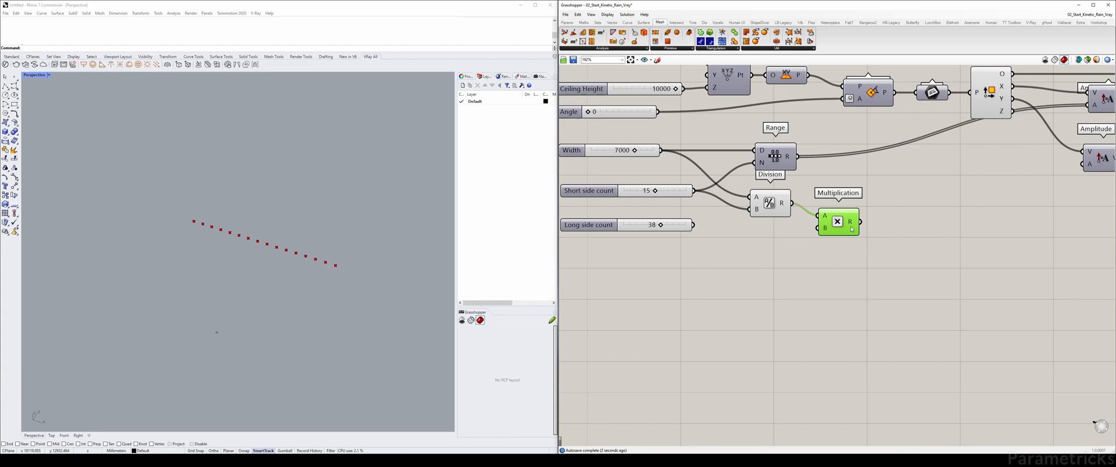
{"action": "key", "text": "Delete"}
Step: Add a Series component, connecting the Division result to its N input and the Long side count slider to C
{"action": "double_click", "coordinate": [818, 240]}
{"action": "type", "text": "ser"}
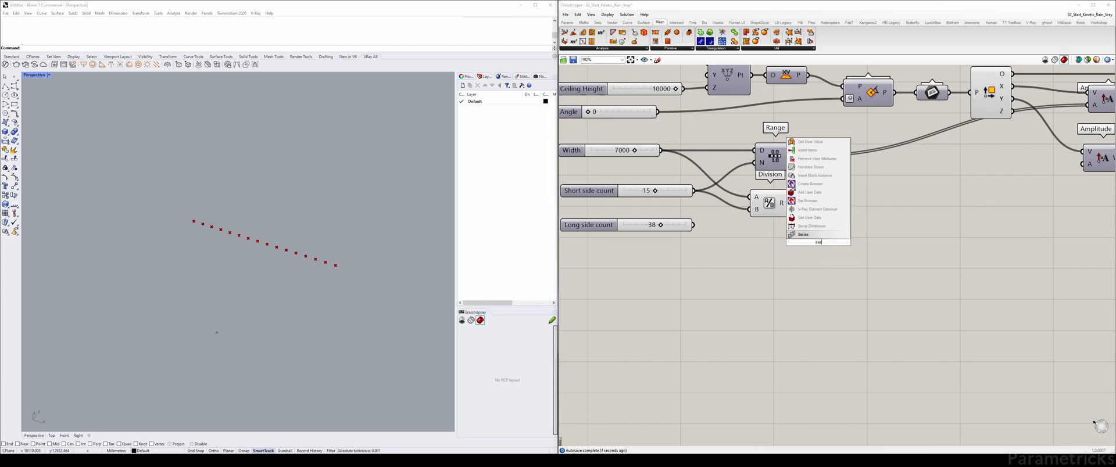
{"action": "key", "text": "Return"}
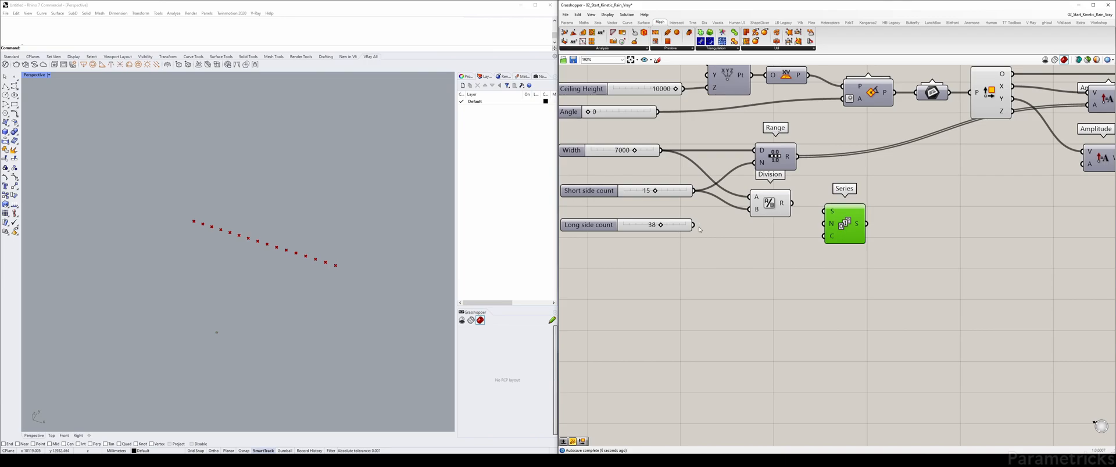
{"action": "left_click_drag", "start_coordinate": [693, 225], "coordinate": [823, 236]}
{"action": "right_click_drag", "start_coordinate": [831, 207], "coordinate": [756, 197]}
{"action": "left_click_drag", "start_coordinate": [718, 195], "coordinate": [749, 216]}
{"action": "right_click_drag", "start_coordinate": [798, 195], "coordinate": [723, 194]}
{"action": "scroll", "coordinate": [724, 193], "scroll_direction": "down", "scroll_amount": 1}
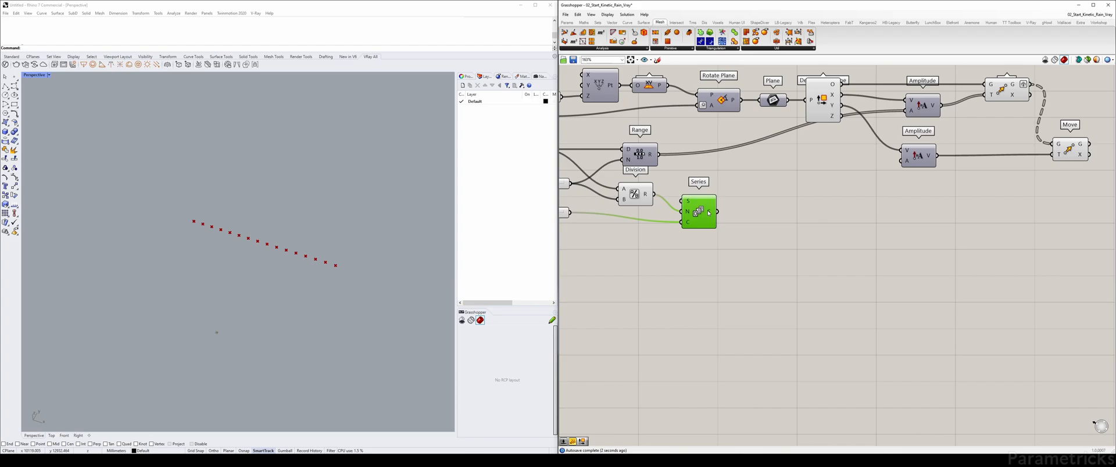
Step: Connect the Series output to the second Amplitude's A input and remove the graft from the first Move's G output
{"action": "left_click_drag", "start_coordinate": [717, 211], "coordinate": [879, 168]}
{"action": "right_click_drag", "start_coordinate": [859, 189], "coordinate": [780, 180]}
{"action": "right_click", "coordinate": [862, 102]}
{"action": "left_click", "coordinate": [876, 142]}
{"action": "left_click_drag", "start_coordinate": [689, 217], "coordinate": [878, 166]}
Step: Maximize the Top viewport and examine how the generated points are laid out
{"action": "left_click", "coordinate": [371, 211]}
{"action": "right_click_drag", "start_coordinate": [371, 210], "coordinate": [321, 241], "text": "shift"}
{"action": "right_click_drag", "start_coordinate": [174, 203], "coordinate": [124, 96]}
{"action": "double_click", "coordinate": [35, 76]}
{"action": "double_click", "coordinate": [26, 75]}
{"action": "scroll", "coordinate": [202, 262], "scroll_direction": "up", "scroll_amount": 5}
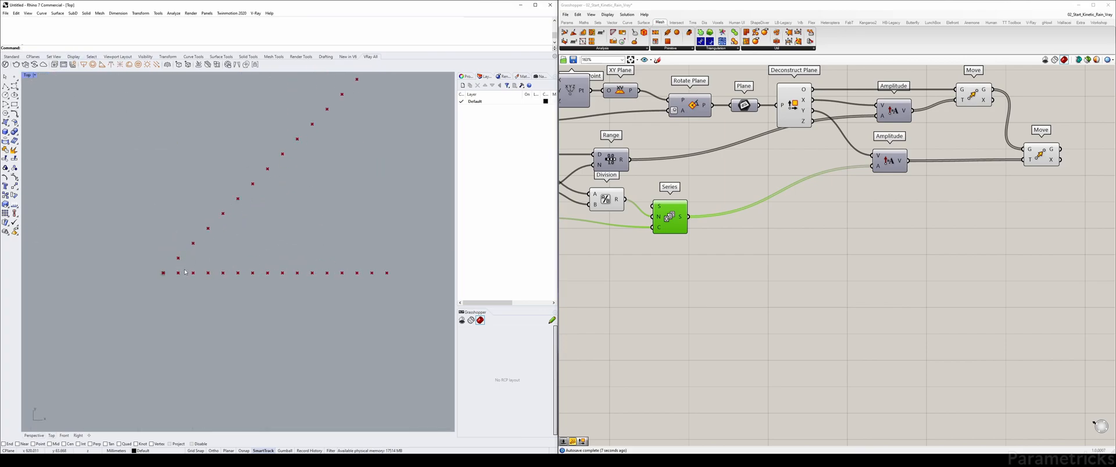
{"action": "left_click_drag", "start_coordinate": [356, 139], "coordinate": [358, 366]}
{"action": "scroll", "coordinate": [1024, 95], "scroll_direction": "up", "scroll_amount": 1}
Step: Graft the G output of the first Move component
{"action": "right_click_drag", "start_coordinate": [1024, 94], "coordinate": [819, 128]}
{"action": "right_click", "coordinate": [769, 125]}
{"action": "left_click", "coordinate": [757, 129]}
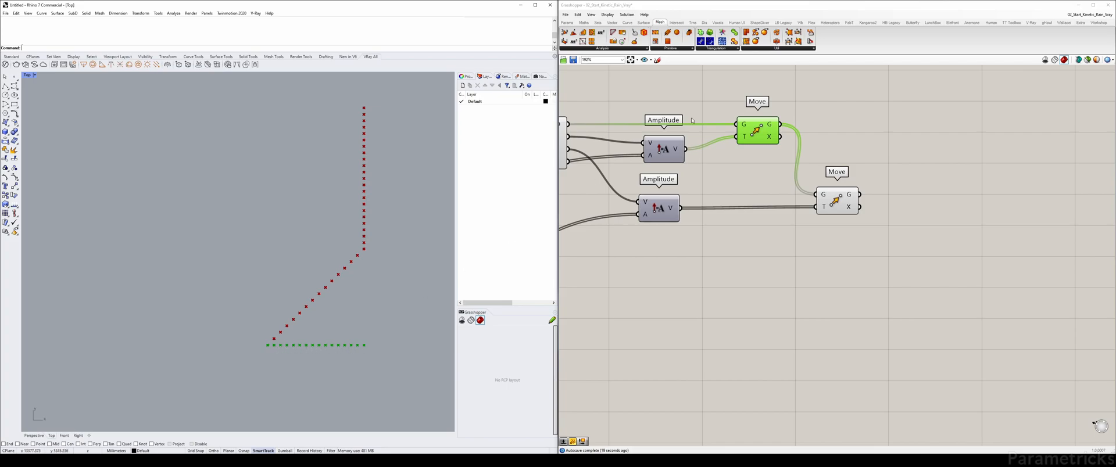
{"action": "right_click", "coordinate": [769, 124]}
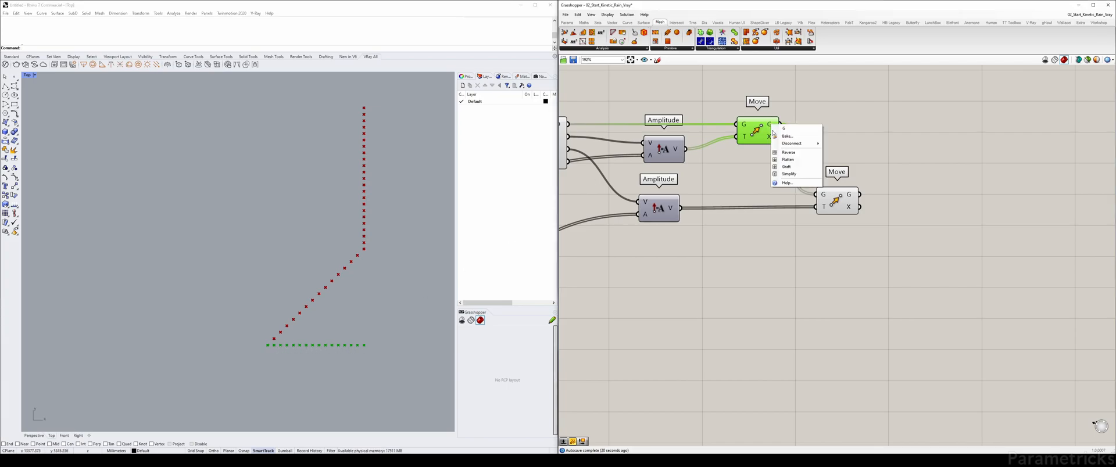
{"action": "left_click", "coordinate": [791, 167]}
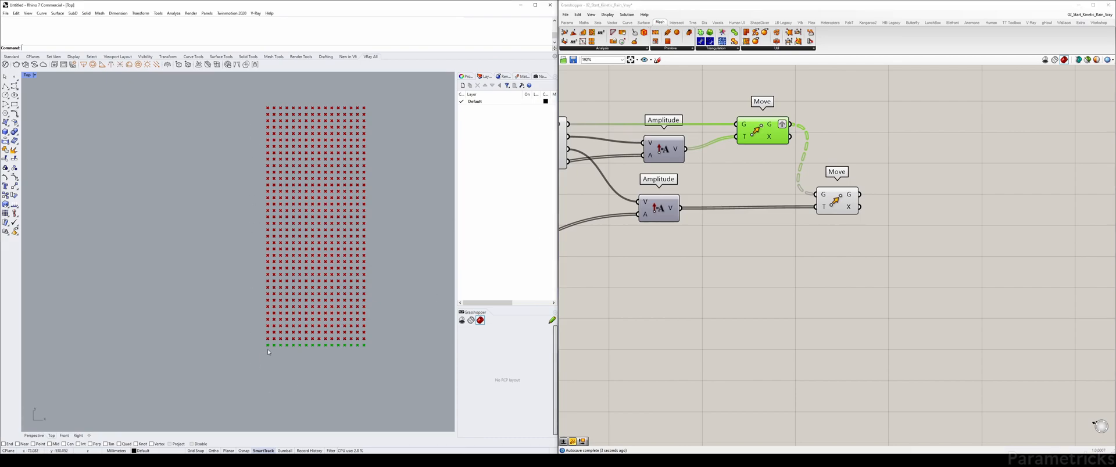
Step: Check the point grid in plan and the Series wiring, and return to the Perspective view
{"action": "left_click_drag", "start_coordinate": [267, 347], "coordinate": [277, 102]}
{"action": "right_click_drag", "start_coordinate": [645, 211], "coordinate": [980, 166]}
{"action": "left_click", "coordinate": [738, 223]}
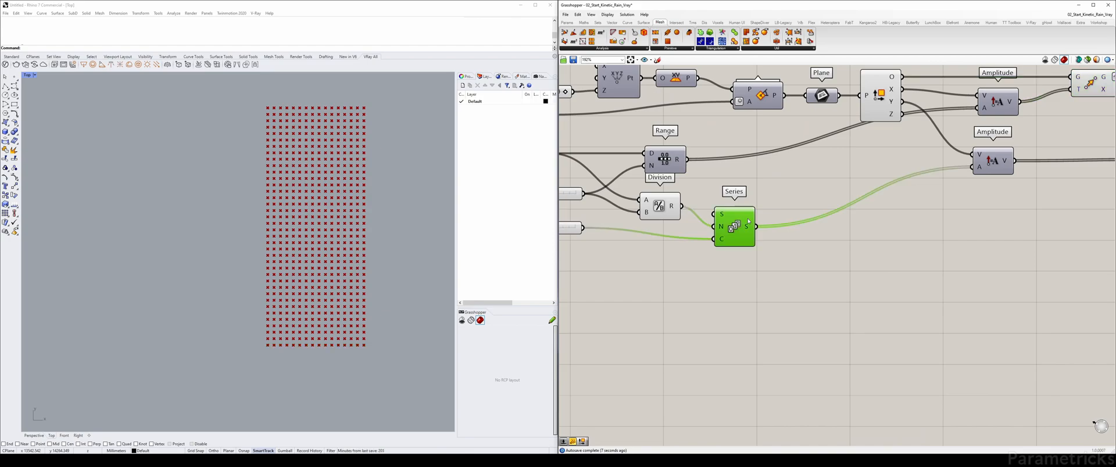
{"action": "right_click_drag", "start_coordinate": [907, 244], "coordinate": [621, 292]}
{"action": "right_click_drag", "start_coordinate": [622, 247], "coordinate": [877, 192]}
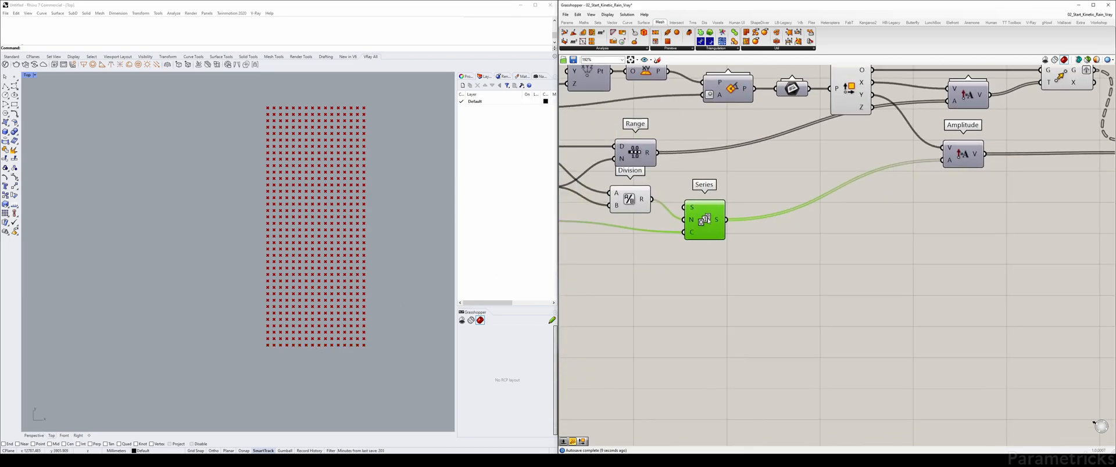
{"action": "right_click_drag", "start_coordinate": [1064, 121], "coordinate": [739, 160]}
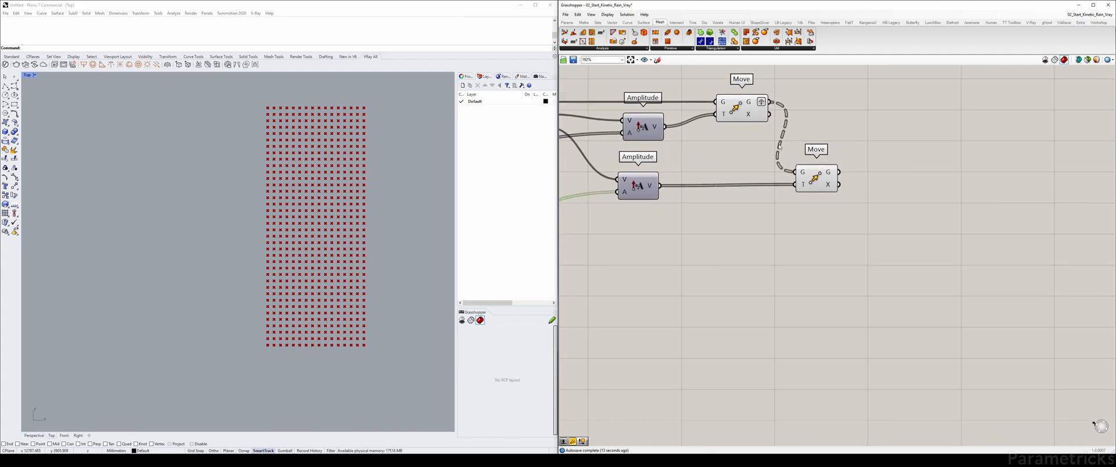
{"action": "double_click", "coordinate": [26, 75]}
{"action": "double_click", "coordinate": [251, 75]}
{"action": "right_click_drag", "start_coordinate": [407, 132], "coordinate": [370, 127]}
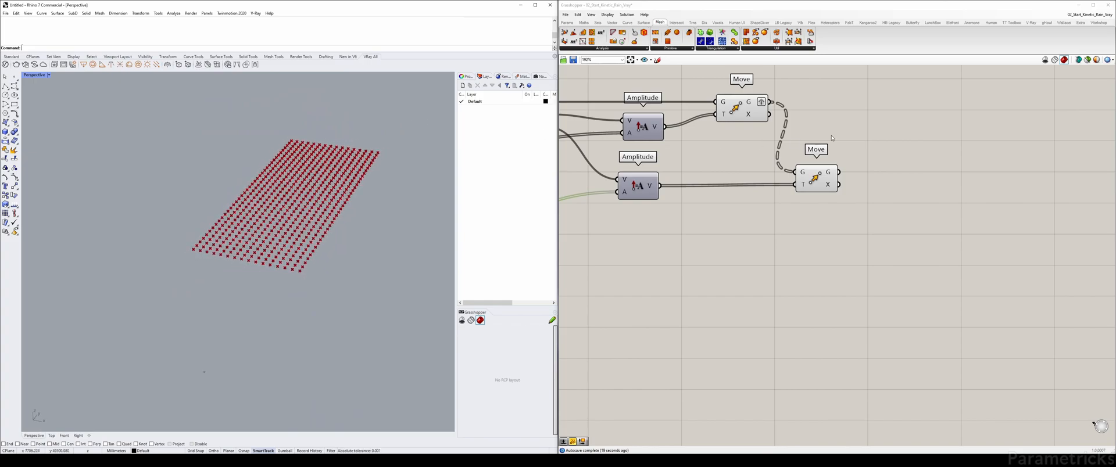
Step: Turn off the preview of the components from Plane to the first Move, and nudge the Division component slightly
{"action": "right_click_drag", "start_coordinate": [937, 90], "coordinate": [836, 163]}
{"action": "scroll", "coordinate": [813, 160], "scroll_direction": "down", "scroll_amount": 6}
{"action": "right_click_drag", "start_coordinate": [770, 180], "coordinate": [698, 237]}
{"action": "scroll", "coordinate": [693, 235], "scroll_direction": "up", "scroll_amount": 3}
{"action": "scroll", "coordinate": [697, 204], "scroll_direction": "down", "scroll_amount": 6}
{"action": "right_click_drag", "start_coordinate": [705, 172], "coordinate": [849, 132]}
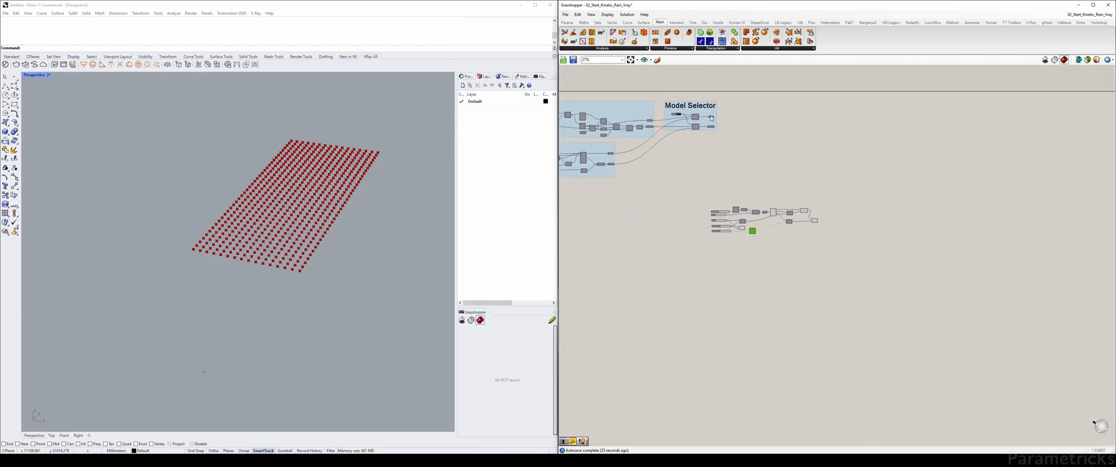
{"action": "scroll", "coordinate": [842, 231], "scroll_direction": "up", "scroll_amount": 3}
{"action": "left_click", "coordinate": [790, 213]}
{"action": "scroll", "coordinate": [786, 174], "scroll_direction": "up", "scroll_amount": 4}
{"action": "right_click_drag", "start_coordinate": [786, 174], "coordinate": [940, 105]}
{"action": "left_click_drag", "start_coordinate": [910, 103], "coordinate": [724, 176]}
{"action": "middle_click", "coordinate": [779, 134]}
{"action": "left_click", "coordinate": [784, 113]}
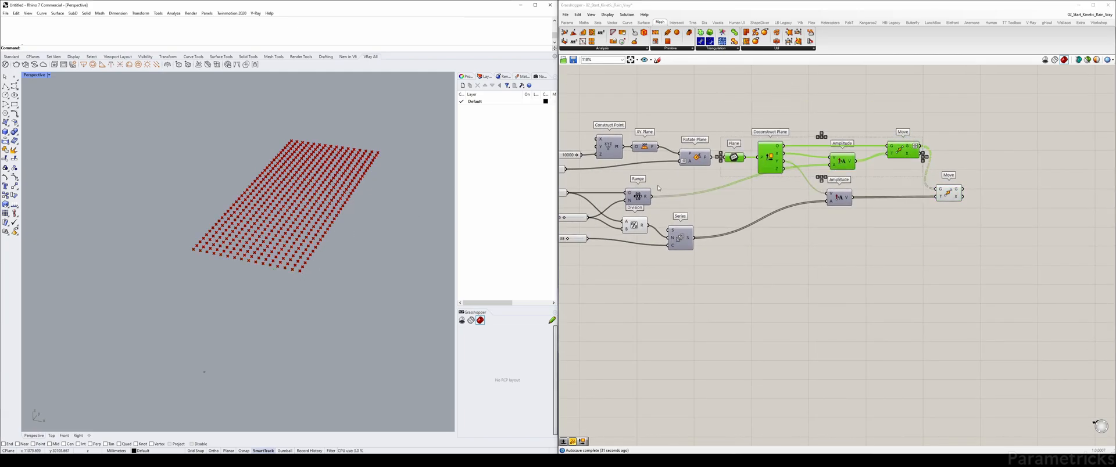
{"action": "left_click", "coordinate": [636, 227]}
{"action": "left_click_drag", "start_coordinate": [636, 227], "coordinate": [640, 230]}
Step: Add a Point parameter after the second Move component and feed it with that Move's G output
{"action": "right_click_drag", "start_coordinate": [879, 218], "coordinate": [755, 196]}
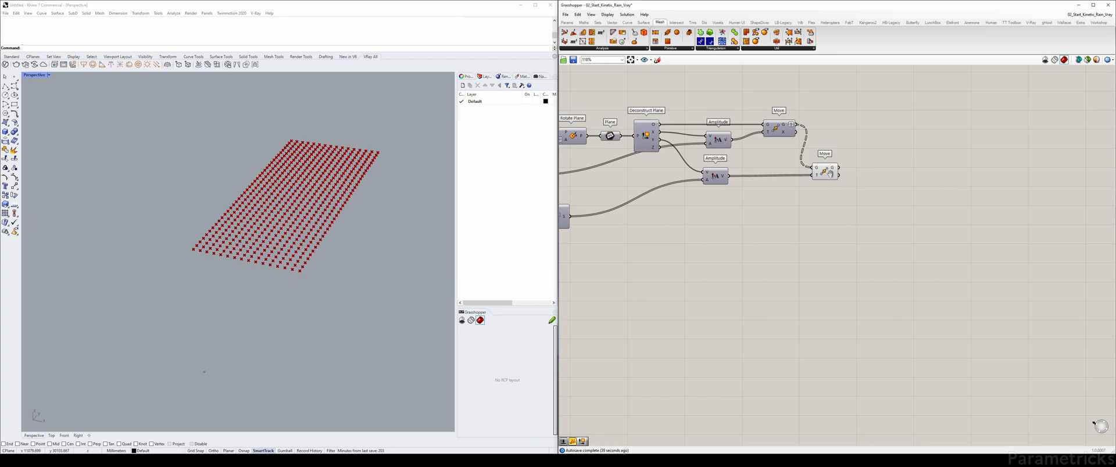
{"action": "right_click_drag", "start_coordinate": [842, 172], "coordinate": [770, 191]}
{"action": "left_click", "coordinate": [756, 191]}
{"action": "left_click", "coordinate": [813, 186]}
{"action": "double_click", "coordinate": [813, 187]}
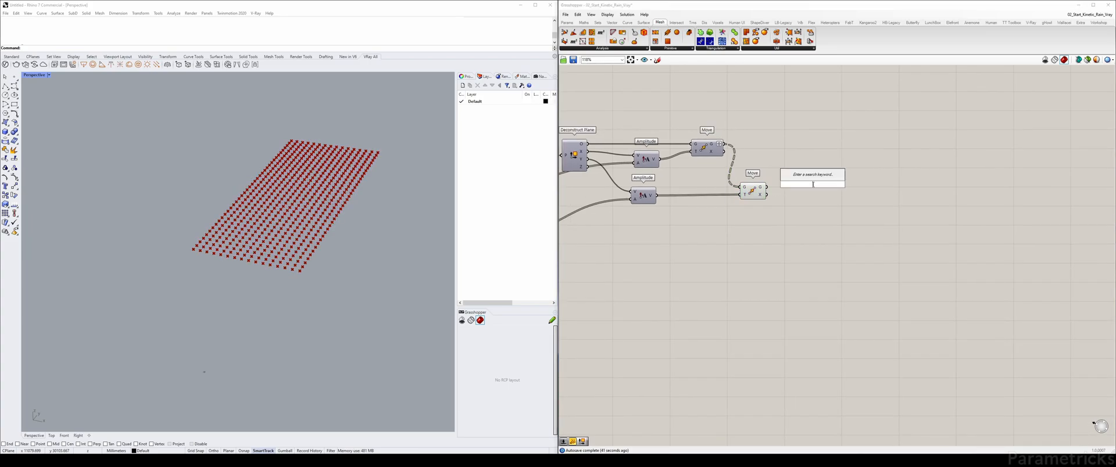
{"action": "type", "text": "point"}
{"action": "key", "text": "Return"}
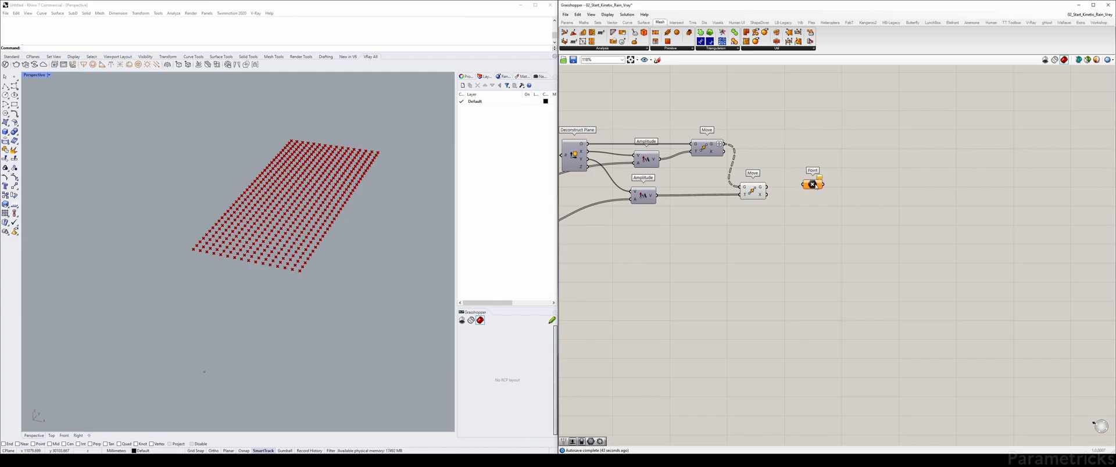
{"action": "scroll", "coordinate": [797, 206], "scroll_direction": "up", "scroll_amount": 2}
{"action": "left_click_drag", "start_coordinate": [756, 179], "coordinate": [817, 175]}
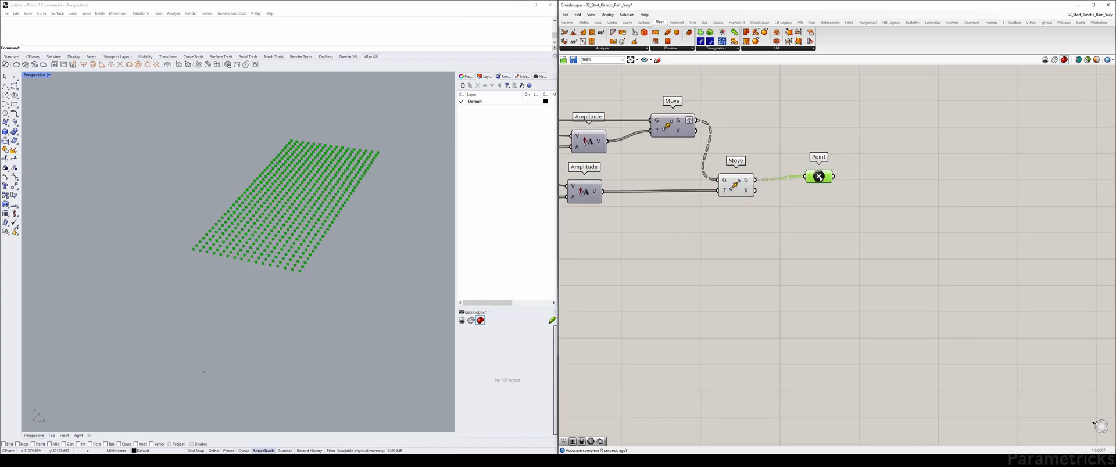
Step: Rename the Point parameter as All points beside the second Move component and turn off that Move's preview
{"action": "right_click", "coordinate": [819, 175]}
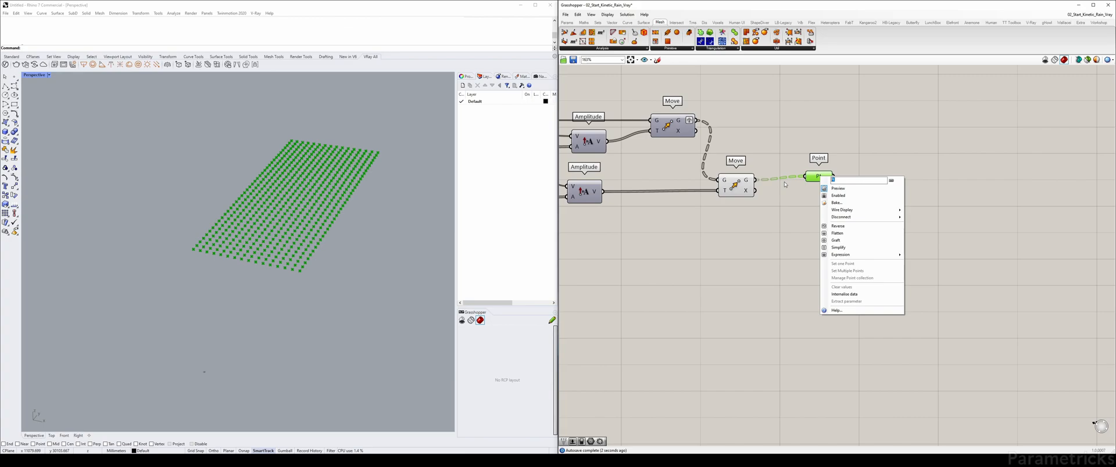
{"action": "type", "text": "All points"}
{"action": "left_click", "coordinate": [880, 170]}
{"action": "left_click_drag", "start_coordinate": [816, 176], "coordinate": [799, 179]}
{"action": "left_click", "coordinate": [734, 184]}
{"action": "key", "text": "ctrl+q"}
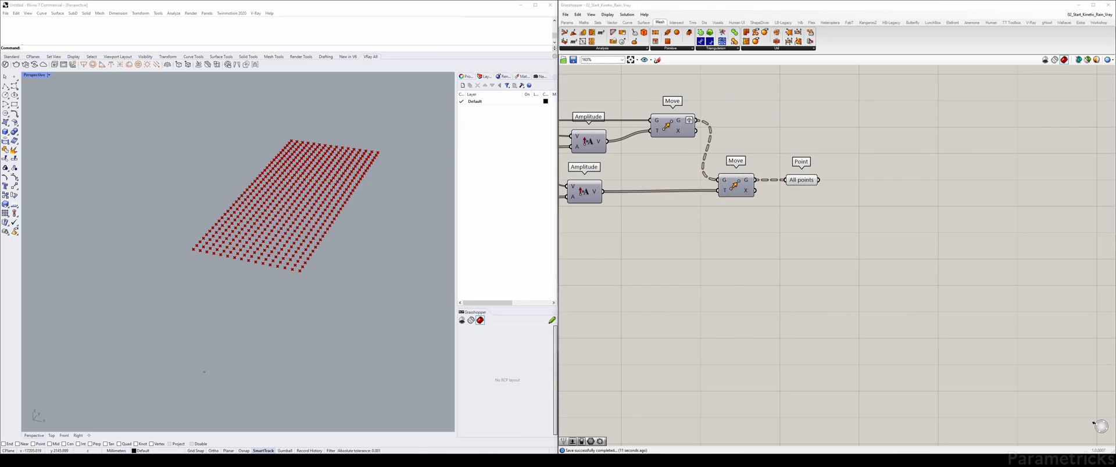
{"action": "right_click_drag", "start_coordinate": [367, 235], "coordinate": [418, 199]}
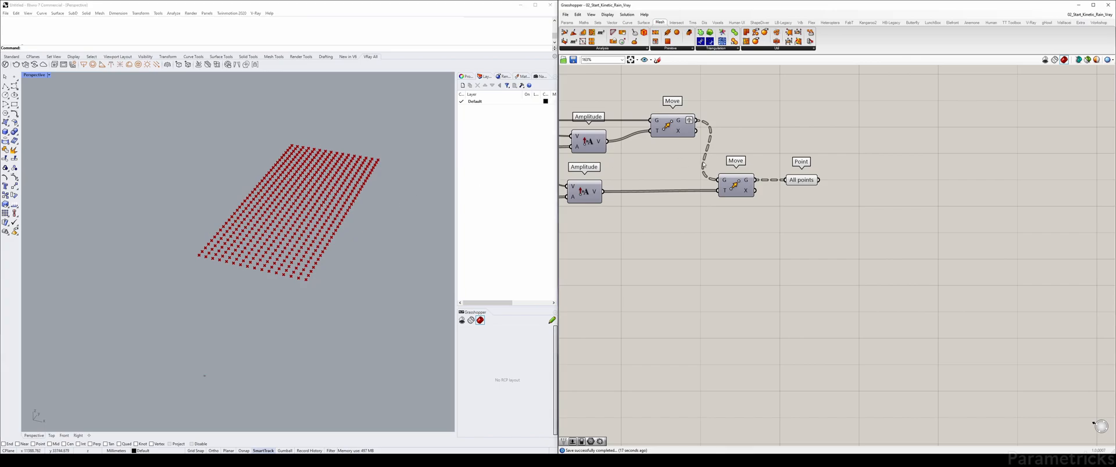
{"action": "right_click", "coordinate": [702, 161]}
{"action": "left_click", "coordinate": [439, 178]}
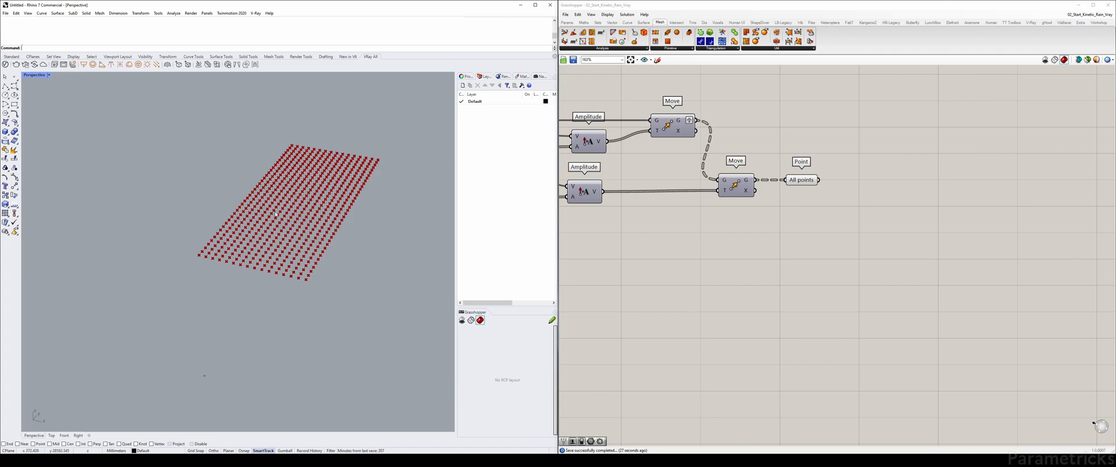
{"action": "right_click_drag", "start_coordinate": [835, 142], "coordinate": [770, 139]}
{"action": "mouse_move", "coordinate": [741, 182]}
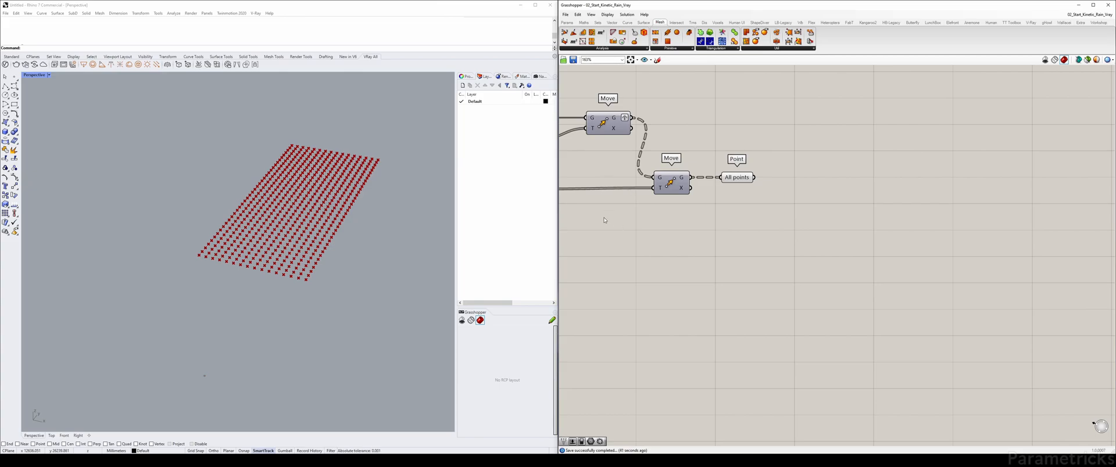
{"action": "right_click_drag", "start_coordinate": [570, 213], "coordinate": [715, 208]}
{"action": "scroll", "coordinate": [715, 208], "scroll_direction": "down", "scroll_amount": 2}
{"action": "double_click", "coordinate": [766, 219]}
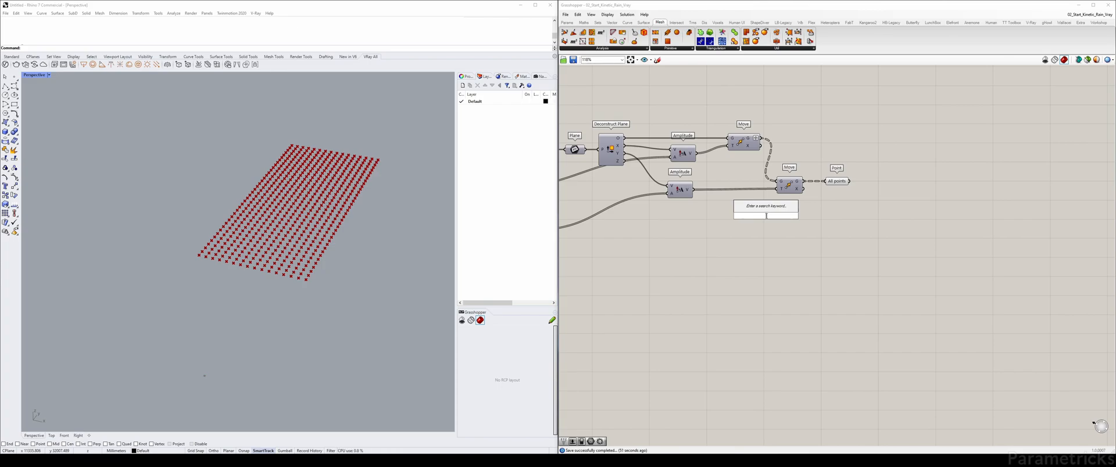
{"action": "type", "text": "red"}
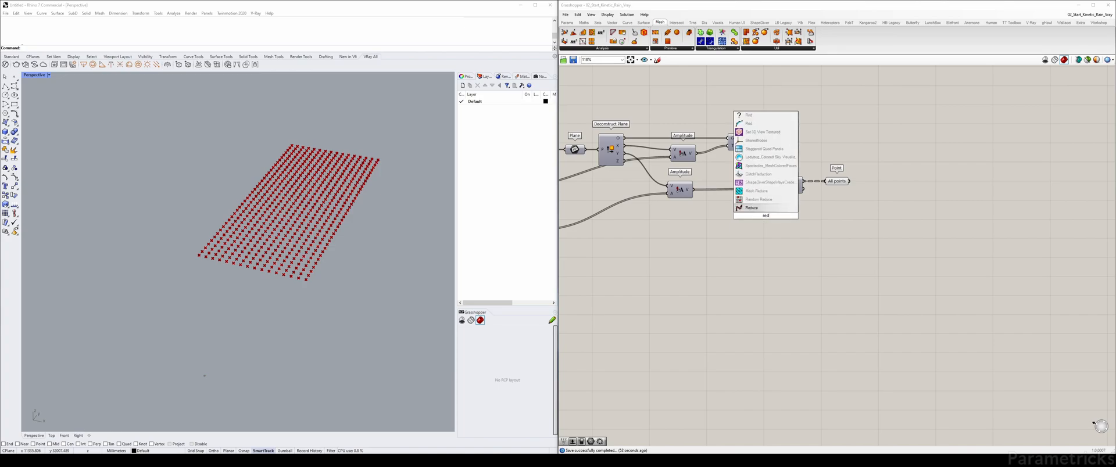
{"action": "type", "text": "uce"}
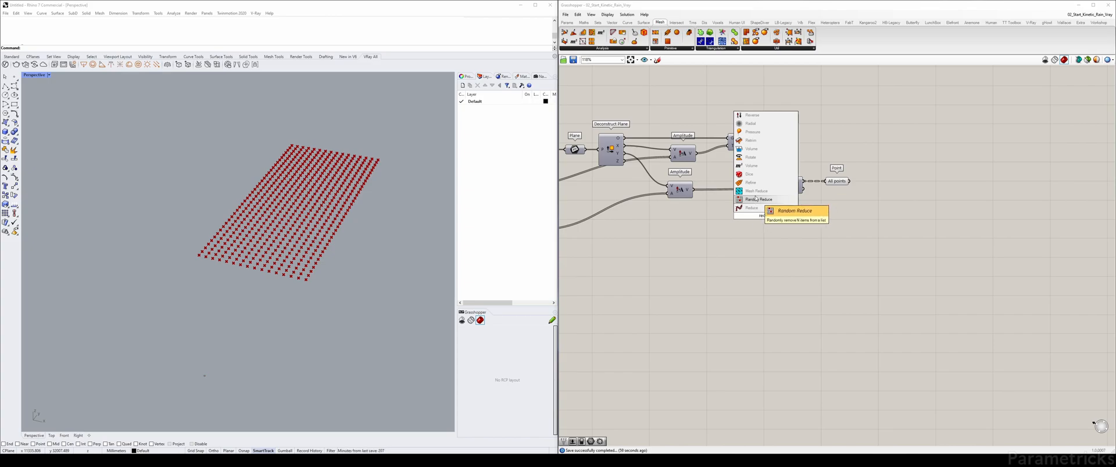
{"action": "key", "text": "Escape"}
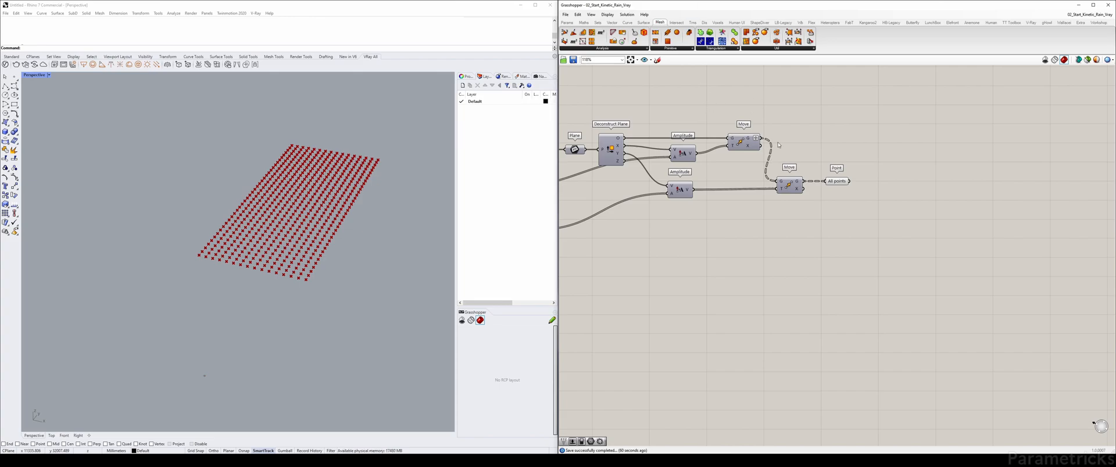
Step: Add a Cull Pattern component and place it just after the All points parameter
{"action": "double_click", "coordinate": [861, 133]}
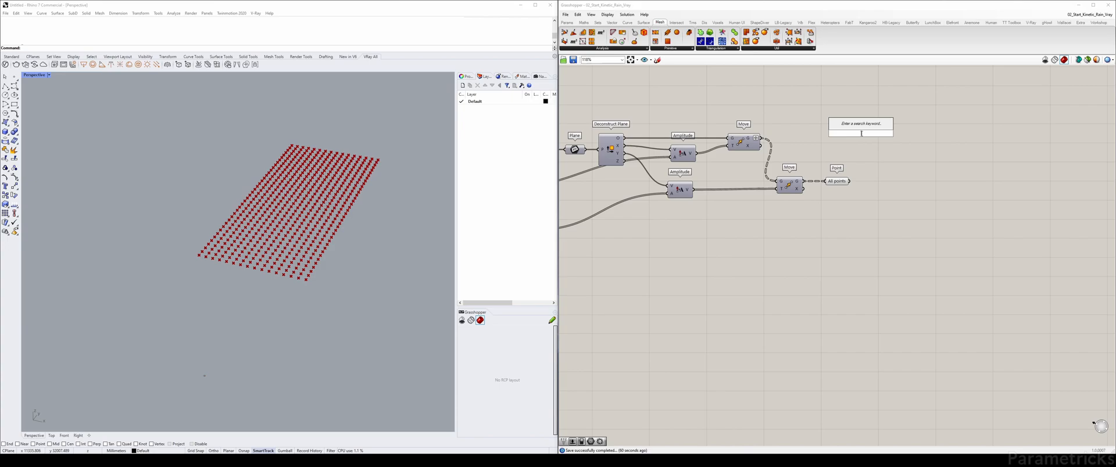
{"action": "type", "text": "cull"}
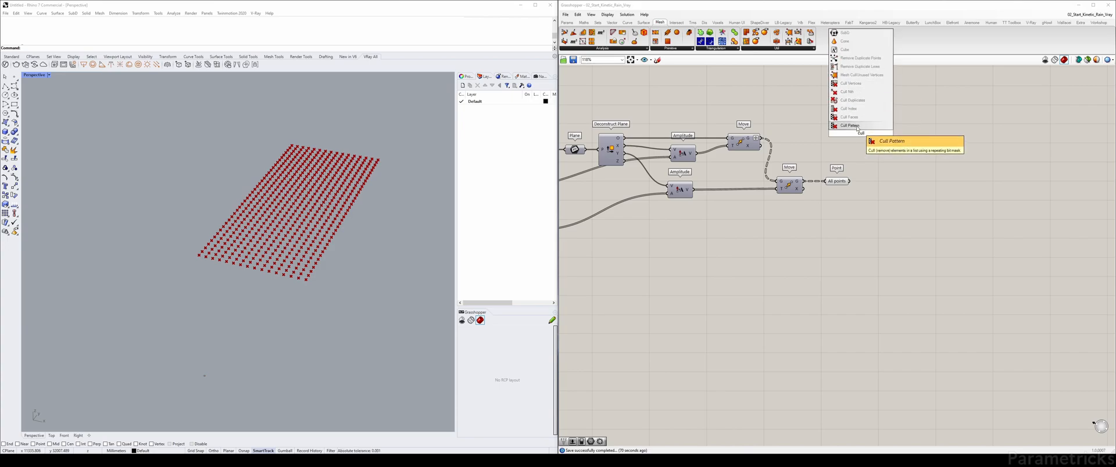
{"action": "left_click", "coordinate": [857, 128]}
{"action": "left_click_drag", "start_coordinate": [867, 141], "coordinate": [887, 167]}
{"action": "scroll", "coordinate": [867, 171], "scroll_direction": "up", "scroll_amount": 2}
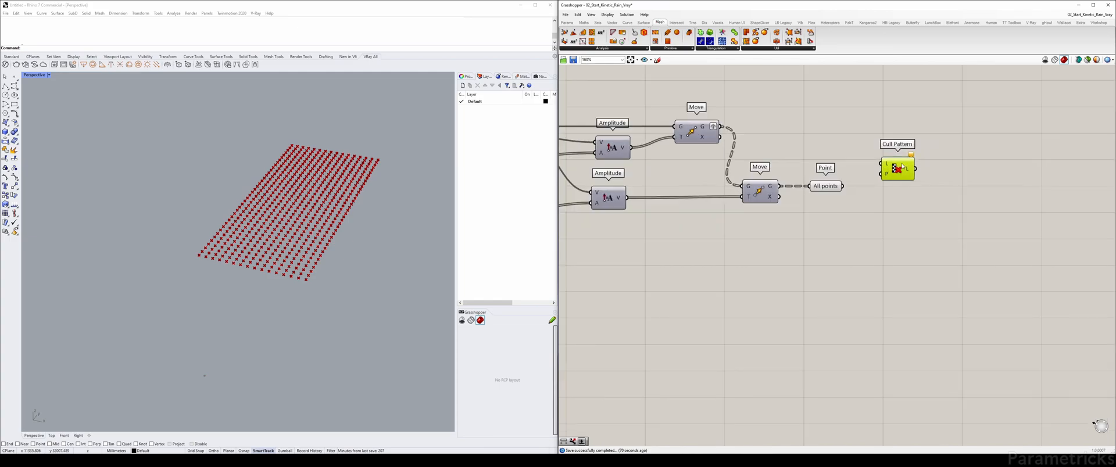
{"action": "right_click_drag", "start_coordinate": [858, 166], "coordinate": [747, 169]}
{"action": "left_click_drag", "start_coordinate": [782, 173], "coordinate": [788, 176]}
{"action": "mouse_move", "coordinate": [717, 189]}
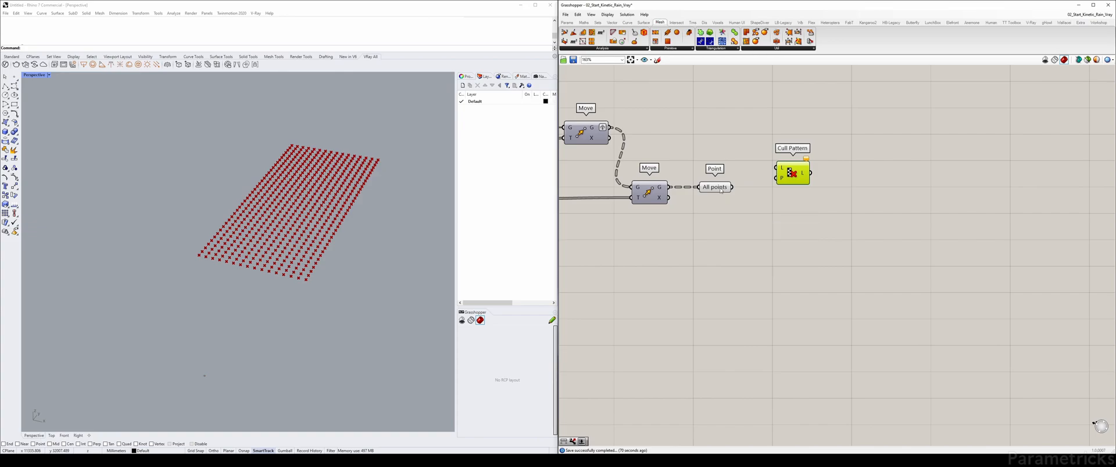
Step: Flatten the All points parameter and feed it into the L input of Cull Pattern
{"action": "left_click", "coordinate": [720, 189]}
{"action": "right_click", "coordinate": [720, 189]}
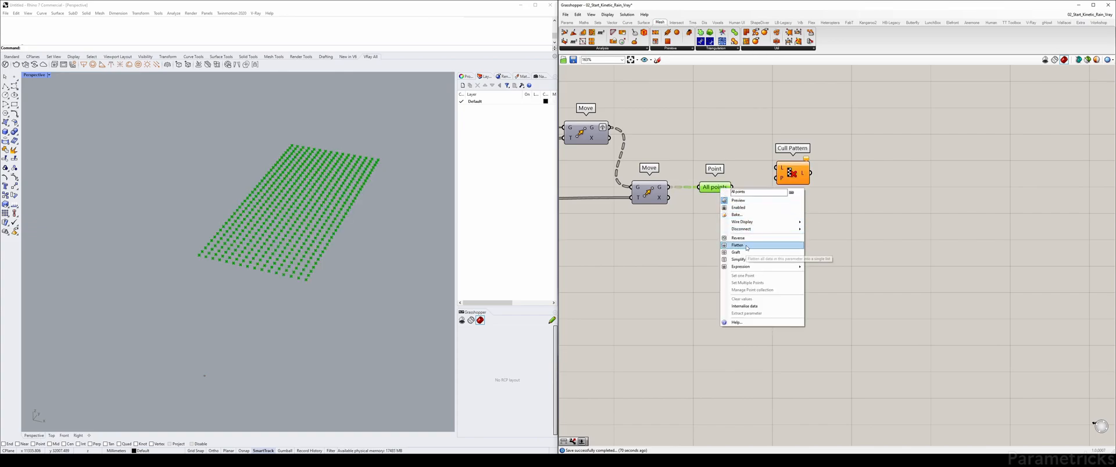
{"action": "left_click", "coordinate": [746, 246]}
{"action": "left_click", "coordinate": [735, 193]}
{"action": "left_click", "coordinate": [285, 265]}
{"action": "left_click", "coordinate": [792, 175]}
{"action": "scroll", "coordinate": [735, 190], "scroll_direction": "up", "scroll_amount": 1}
{"action": "left_click_drag", "start_coordinate": [734, 189], "coordinate": [806, 184]}
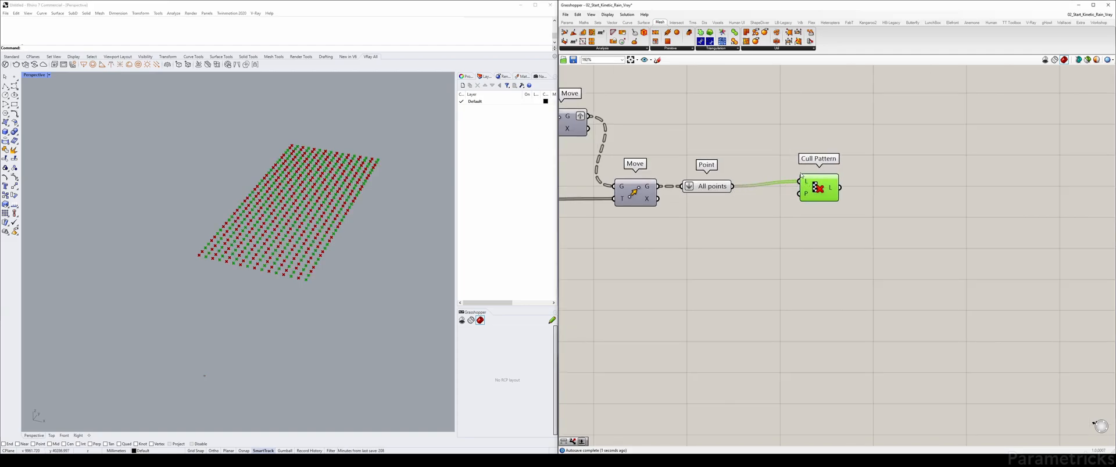
Step: Turn off the preview of the All points parameter and switch the Rhino viewport to the Top view
{"action": "left_click", "coordinate": [714, 187]}
{"action": "key", "text": "ctrl+q"}
{"action": "left_click", "coordinate": [755, 149]}
{"action": "left_click", "coordinate": [53, 86]}
{"action": "double_click", "coordinate": [34, 74]}
{"action": "double_click", "coordinate": [26, 74]}
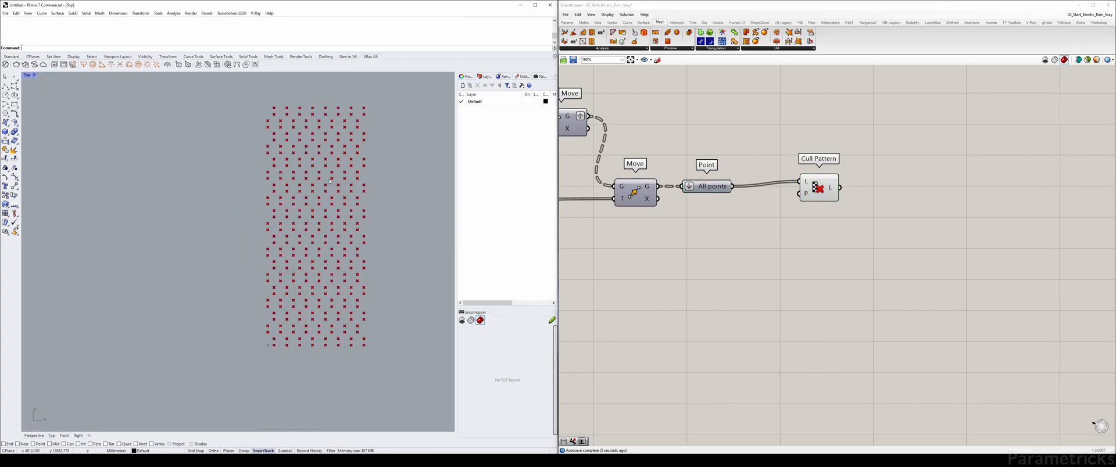
Step: Examine the culled points, the output list of Cull Pattern and the default values of its P input
{"action": "mouse_move", "coordinate": [808, 194]}
{"action": "left_click", "coordinate": [827, 192]}
{"action": "mouse_move", "coordinate": [831, 191]}
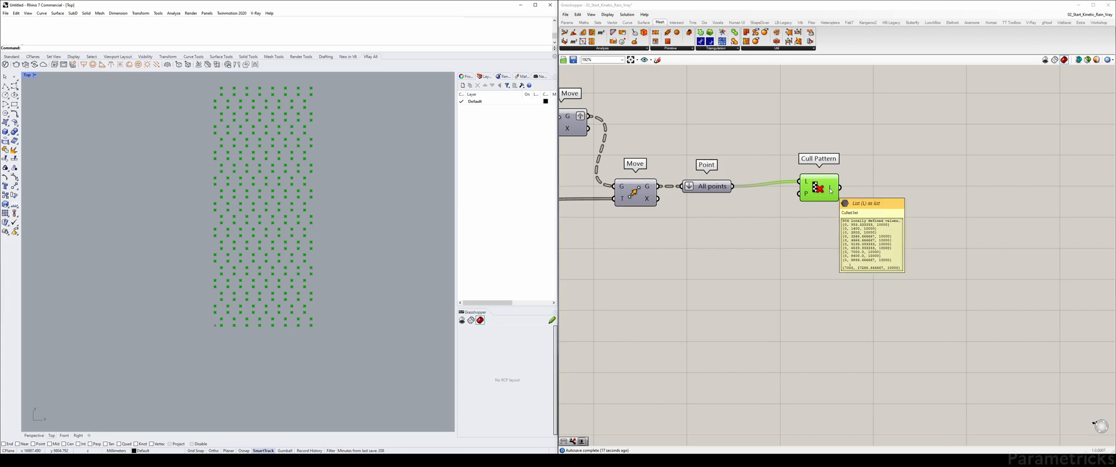
{"action": "left_click", "coordinate": [693, 241]}
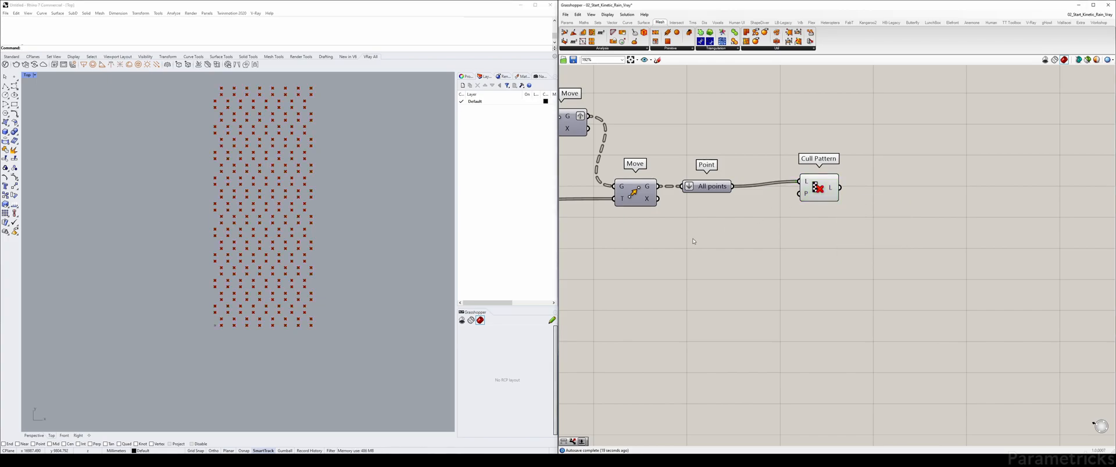
{"action": "left_click", "coordinate": [818, 189]}
{"action": "right_click_drag", "start_coordinate": [637, 242], "coordinate": [726, 231]}
{"action": "left_click", "coordinate": [727, 231]}
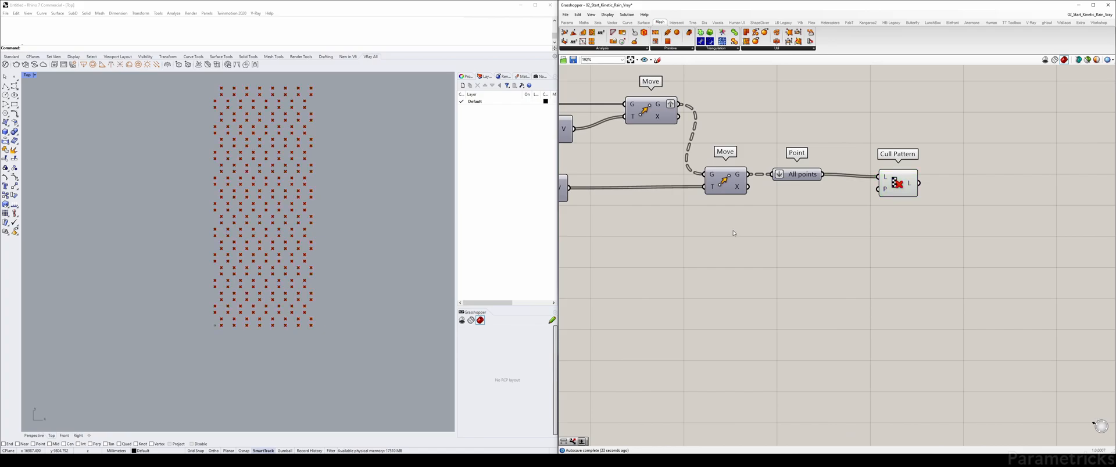
{"action": "right_click_drag", "start_coordinate": [707, 217], "coordinate": [892, 205]}
{"action": "scroll", "coordinate": [677, 221], "scroll_direction": "down", "scroll_amount": 3}
{"action": "right_click_drag", "start_coordinate": [784, 216], "coordinate": [625, 228]}
{"action": "scroll", "coordinate": [709, 216], "scroll_direction": "up", "scroll_amount": 2}
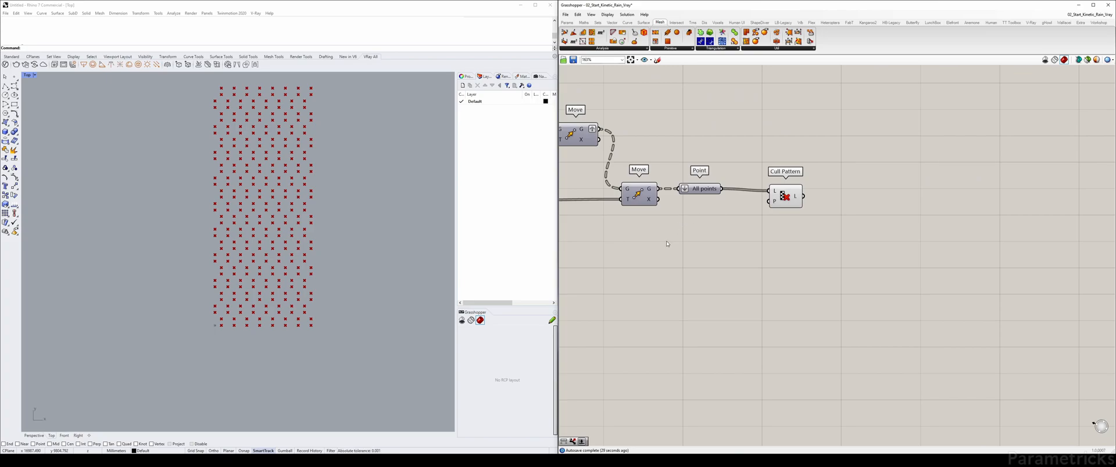
{"action": "mouse_move", "coordinate": [775, 204]}
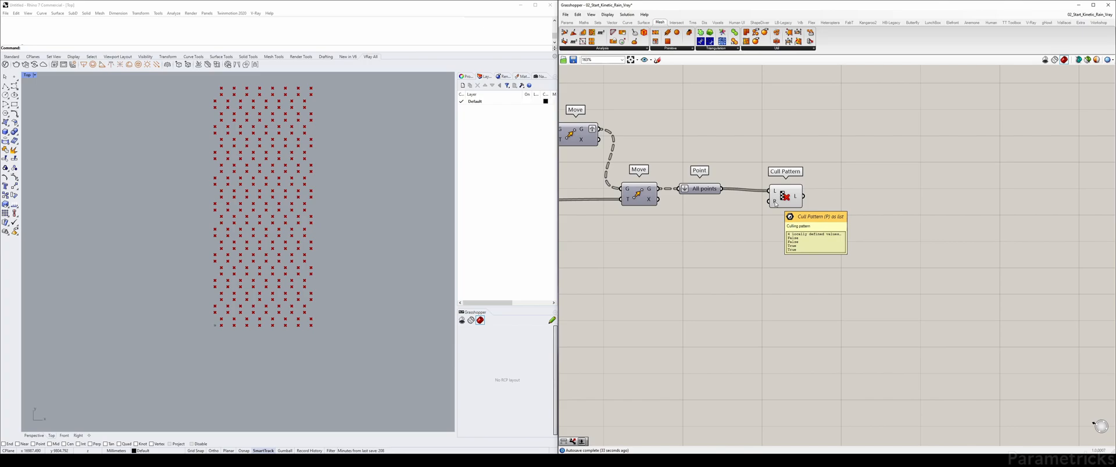
Step: Add a Range component below the second Move component
{"action": "right_click_drag", "start_coordinate": [635, 239], "coordinate": [723, 221]}
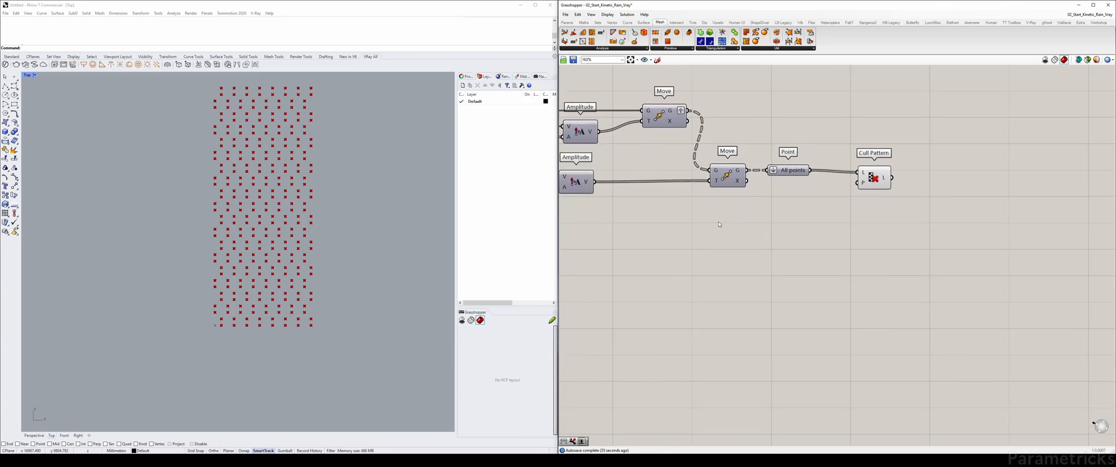
{"action": "double_click", "coordinate": [703, 232]}
{"action": "type", "text": "range"}
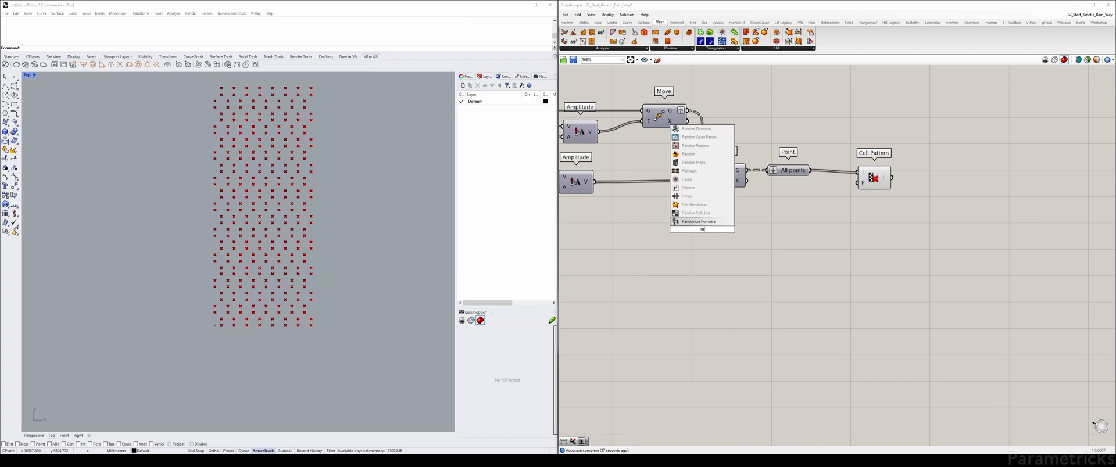
{"action": "key", "text": "Return"}
Step: Add an enlarged panel beside the Range component that displays its R output
{"action": "double_click", "coordinate": [759, 235]}
{"action": "type", "text": "//"}
{"action": "key", "text": "Return"}
{"action": "right_click", "coordinate": [758, 233]}
{"action": "left_click", "coordinate": [738, 226]}
{"action": "left_click_drag", "start_coordinate": [738, 226], "coordinate": [766, 239]}
{"action": "left_click_drag", "start_coordinate": [851, 265], "coordinate": [888, 347]}
{"action": "left_click_drag", "start_coordinate": [842, 293], "coordinate": [865, 307]}
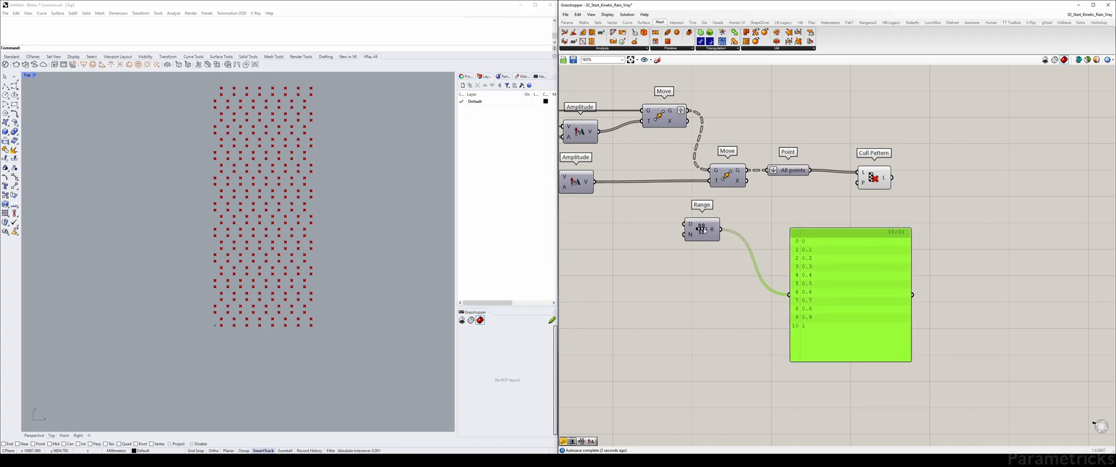
{"action": "left_click_drag", "start_coordinate": [702, 230], "coordinate": [716, 229]}
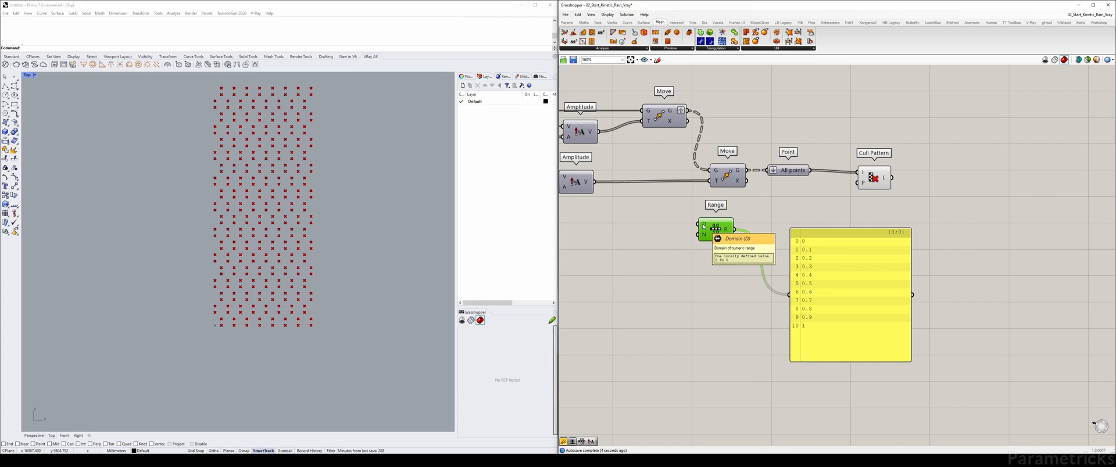
Step: Add a number slider with value 5 and feed it into the N input of Range, shifting the panel aside
{"action": "double_click", "coordinate": [670, 249]}
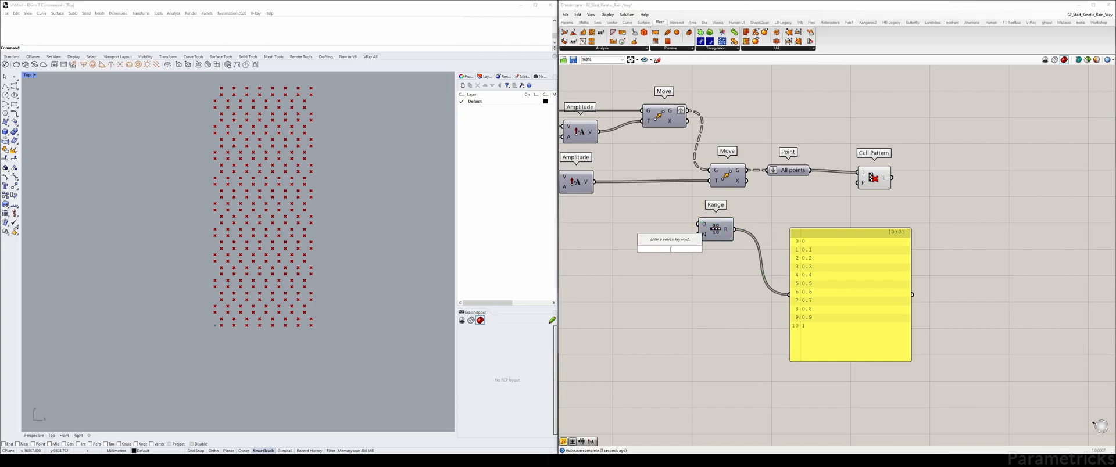
{"action": "type", "text": "5<"}
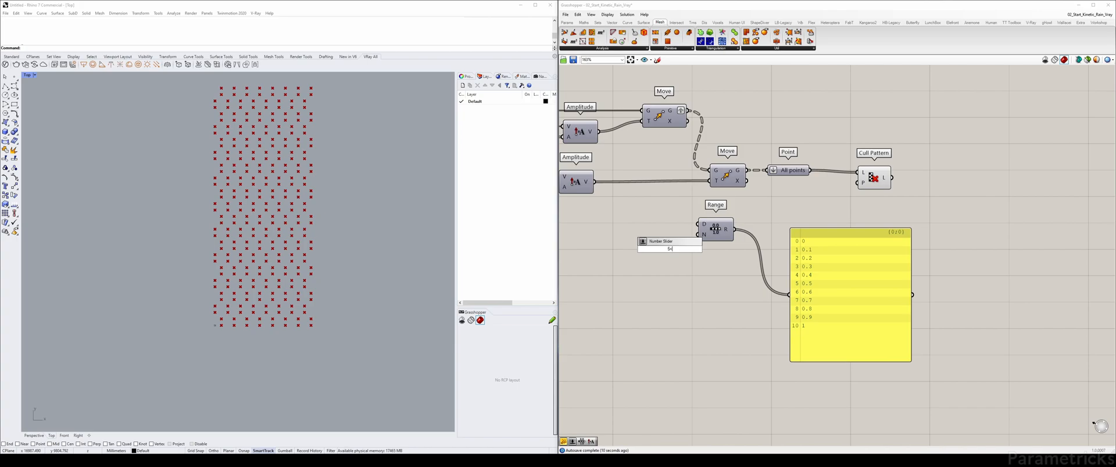
{"action": "key", "text": "Return"}
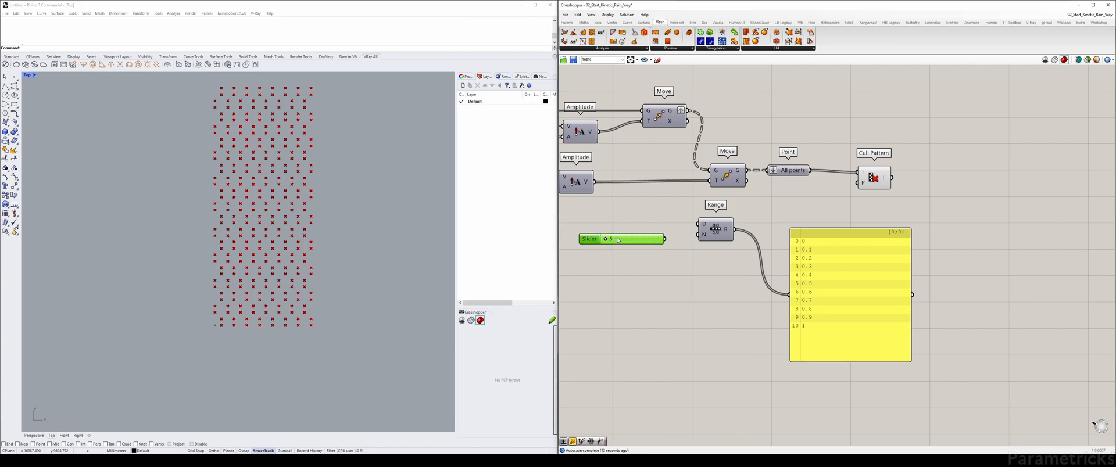
{"action": "left_click_drag", "start_coordinate": [818, 282], "coordinate": [842, 309]}
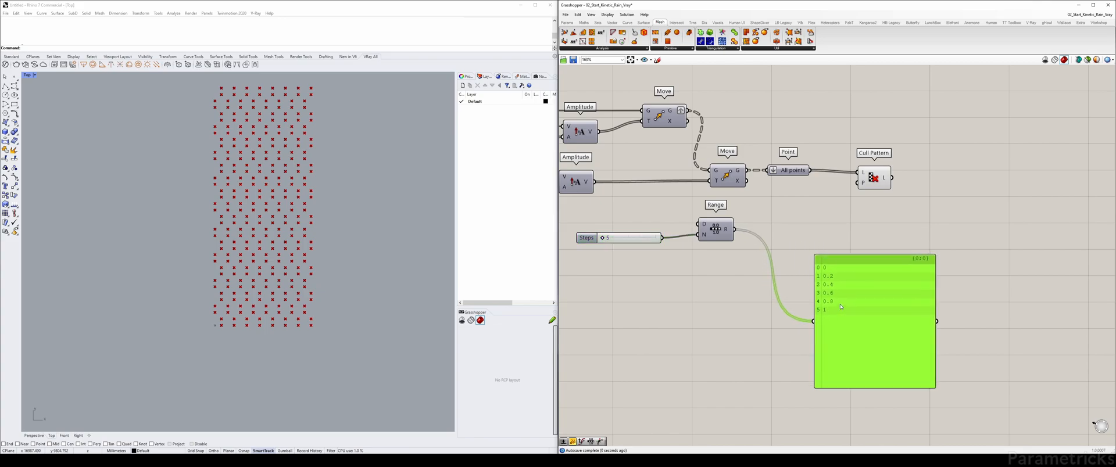
Step: Add a Round component beside Range and feed it with Range's R output
{"action": "double_click", "coordinate": [759, 288]}
{"action": "type", "text": "round"}
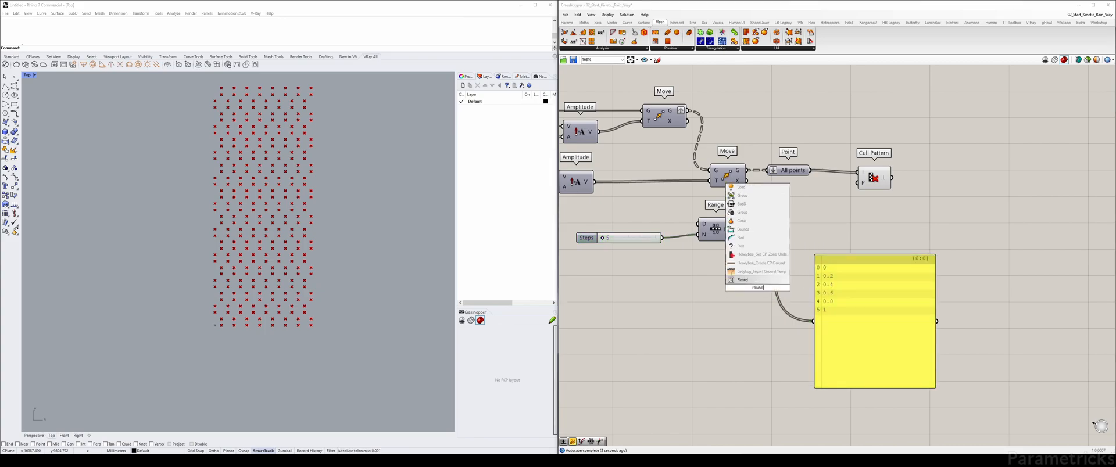
{"action": "key", "text": "Return"}
{"action": "left_click_drag", "start_coordinate": [759, 291], "coordinate": [776, 238]}
Step: Narrow the Range panel, place a copy beside it below Round, and feed the copy with Round's Floor output
{"action": "left_click_drag", "start_coordinate": [841, 278], "coordinate": [847, 273]}
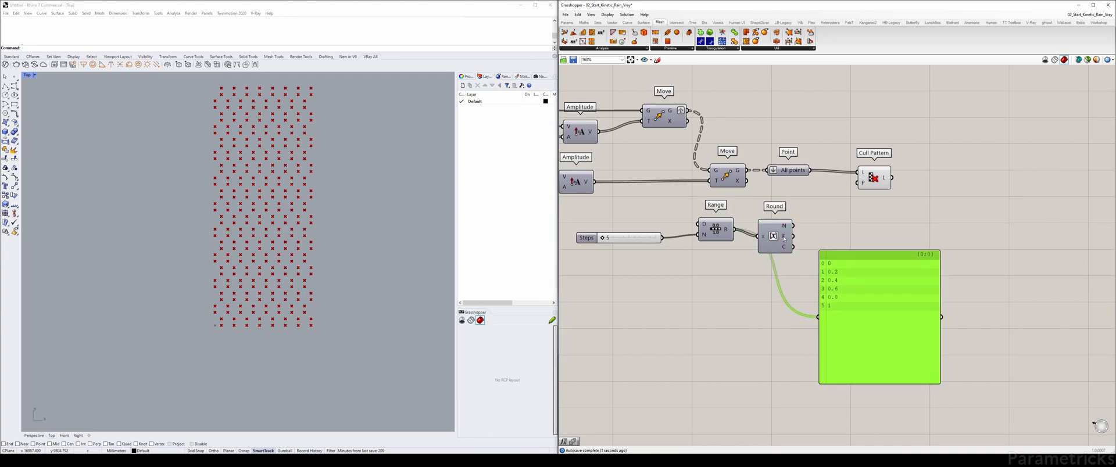
{"action": "left_click_drag", "start_coordinate": [793, 237], "coordinate": [805, 309]}
{"action": "left_click_drag", "start_coordinate": [883, 294], "coordinate": [770, 304]}
{"action": "left_click_drag", "start_coordinate": [739, 254], "coordinate": [742, 297], "text": "alt"}
{"action": "key", "text": "ctrl+z"}
{"action": "left_click", "coordinate": [828, 298]}
{"action": "left_click_drag", "start_coordinate": [737, 296], "coordinate": [869, 300], "text": "alt"}
{"action": "left_click_drag", "start_coordinate": [724, 267], "coordinate": [775, 267]}
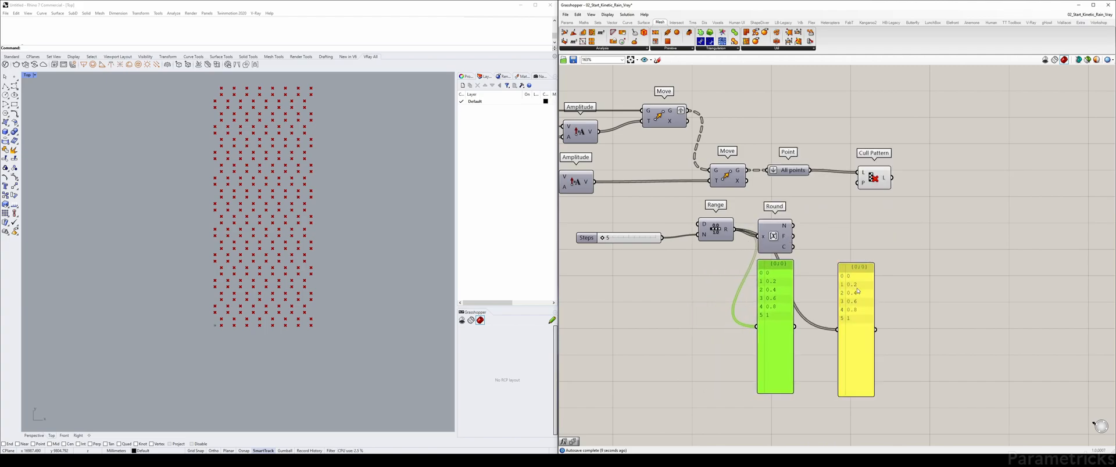
{"action": "left_click_drag", "start_coordinate": [856, 267], "coordinate": [877, 247]}
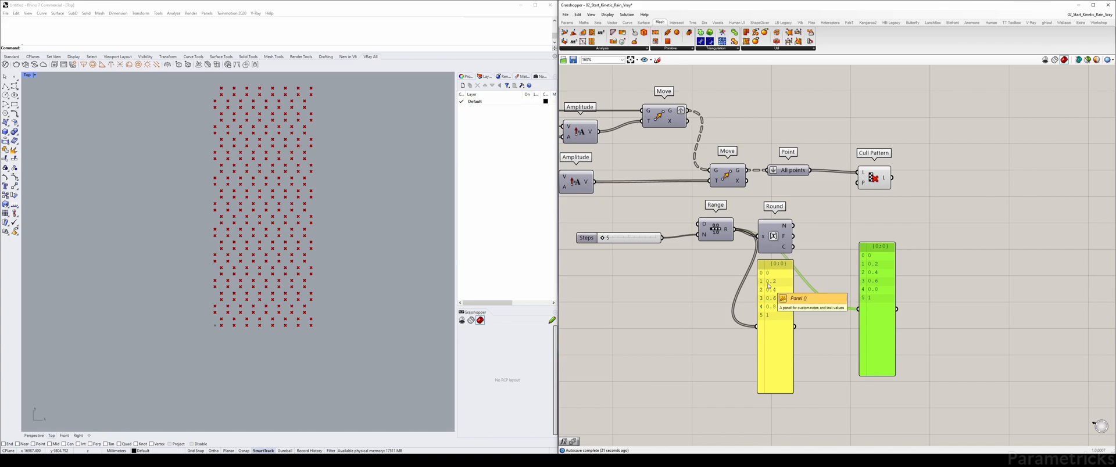
{"action": "mouse_move", "coordinate": [783, 249]}
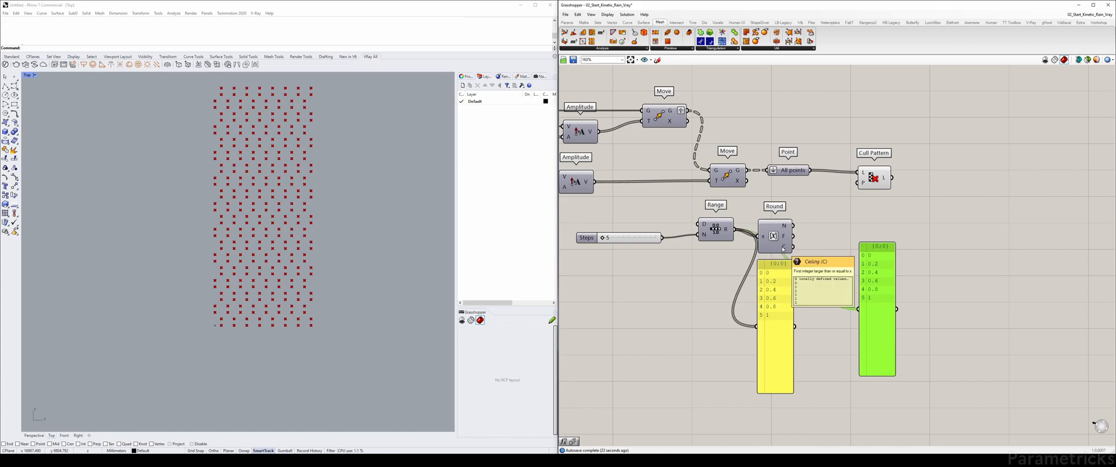
{"action": "left_click_drag", "start_coordinate": [793, 237], "coordinate": [834, 320]}
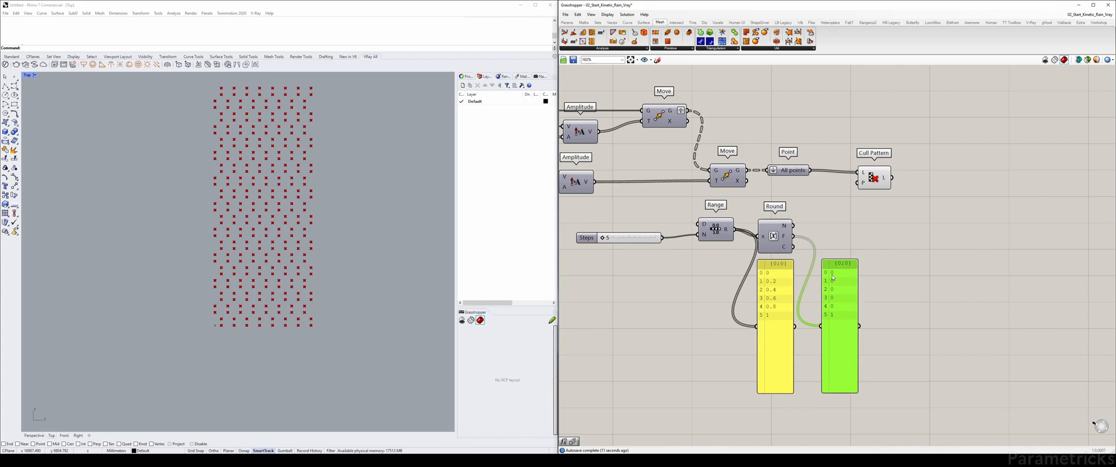
Step: Add a Boolean parameter fed by Round's Floor output and display its values in a copied panel
{"action": "double_click", "coordinate": [848, 233]}
{"action": "type", "text": "bool"}
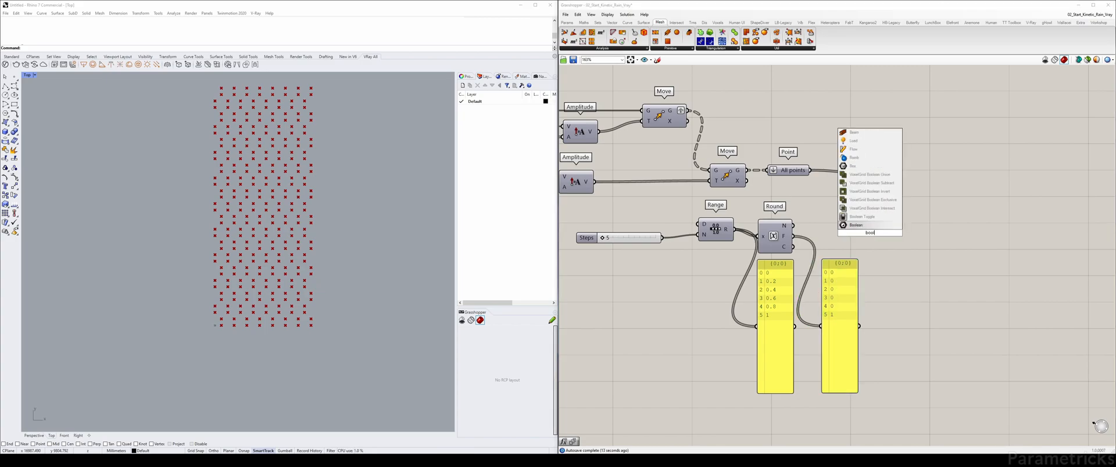
{"action": "key", "text": "Return"}
{"action": "left_click_drag", "start_coordinate": [793, 237], "coordinate": [856, 233]}
{"action": "left_click_drag", "start_coordinate": [841, 293], "coordinate": [913, 285], "text": "alt"}
{"action": "left_click_drag", "start_coordinate": [885, 234], "coordinate": [909, 267]}
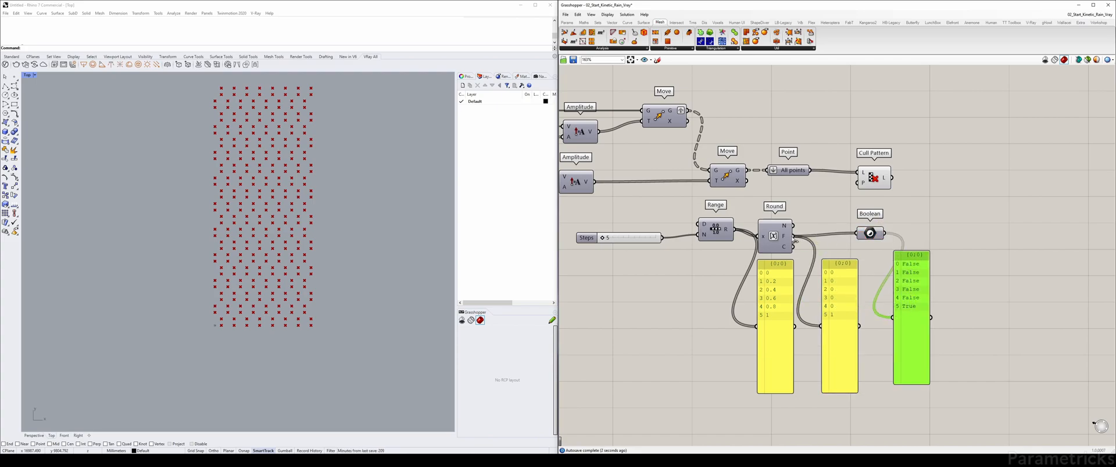
Step: Feed Round's Floor output into the P input of Cull Pattern and delete the Boolean parameter and all three panels
{"action": "left_click_drag", "start_coordinate": [793, 236], "coordinate": [858, 183]}
{"action": "left_click", "coordinate": [876, 237]}
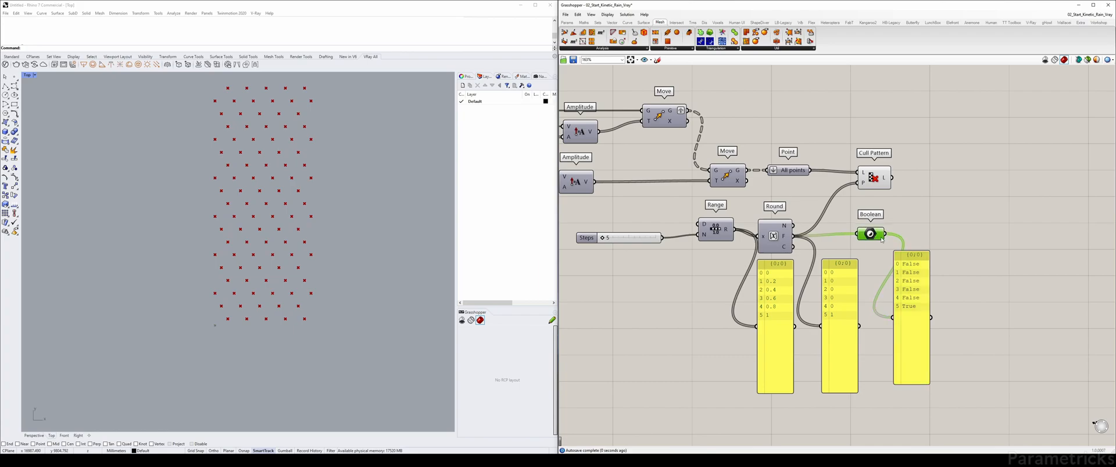
{"action": "key", "text": "Delete"}
{"action": "left_click_drag", "start_coordinate": [992, 344], "coordinate": [718, 267]}
{"action": "key", "text": "Delete"}
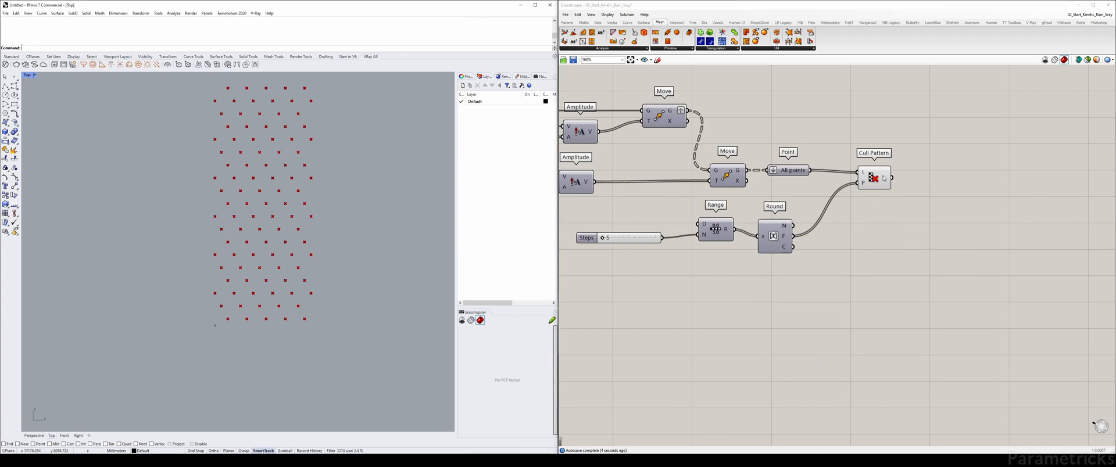
Step: Set the Steps slider to 15 and check the output list of Cull Pattern
{"action": "mouse_move", "coordinate": [884, 179]}
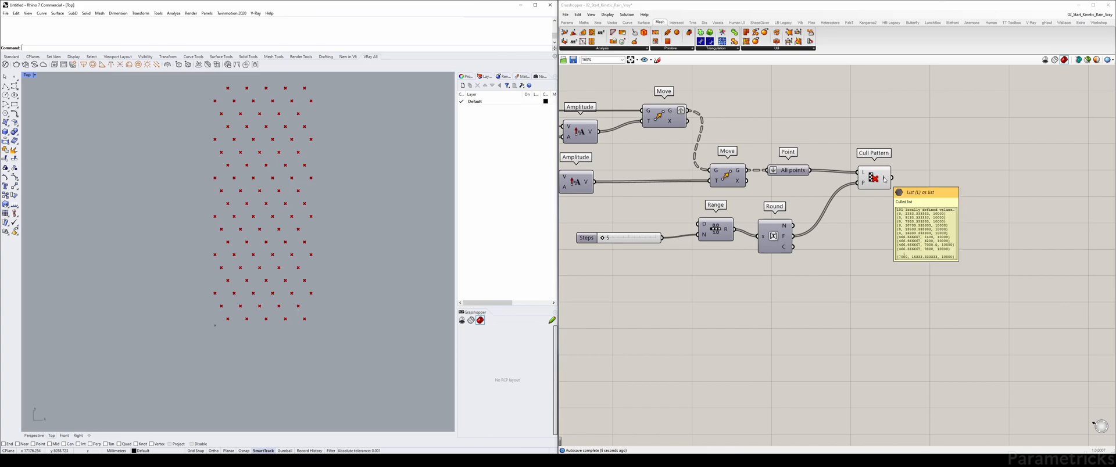
{"action": "left_click_drag", "start_coordinate": [602, 238], "coordinate": [626, 237]}
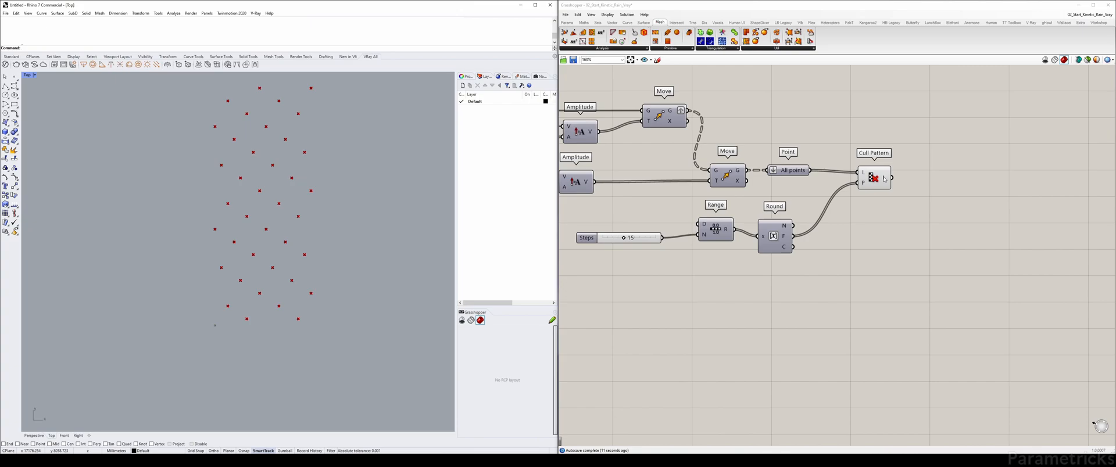
{"action": "mouse_move", "coordinate": [885, 179]}
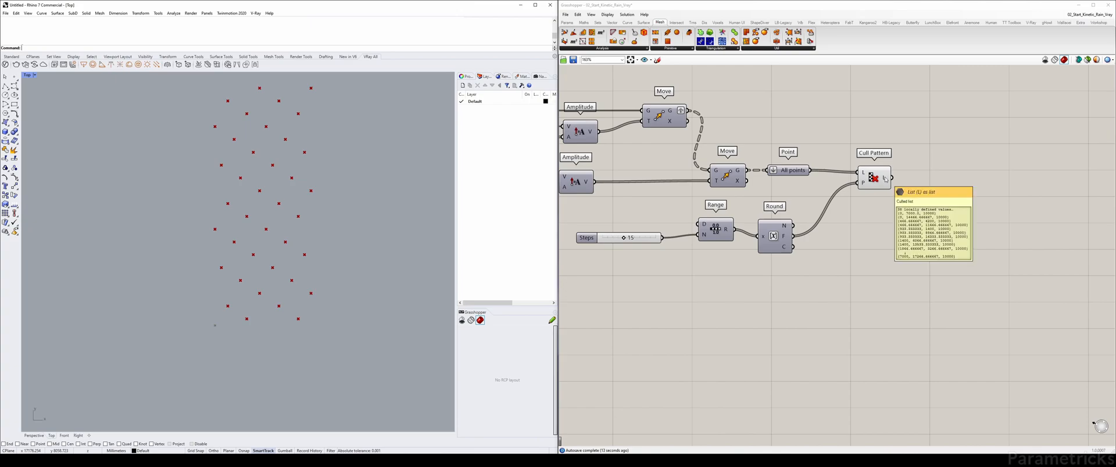
{"action": "scroll", "coordinate": [804, 198], "scroll_direction": "down", "scroll_amount": 3}
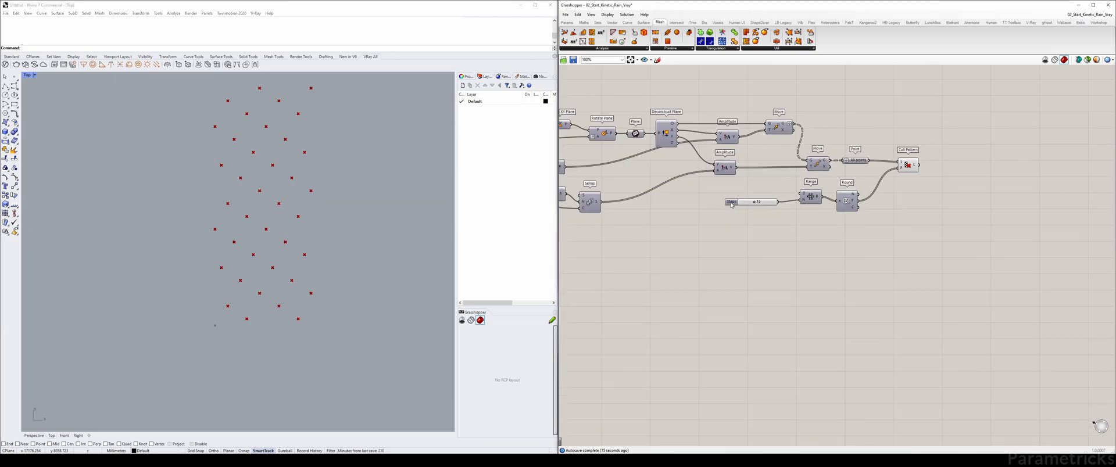
{"action": "right_click", "coordinate": [731, 205]}
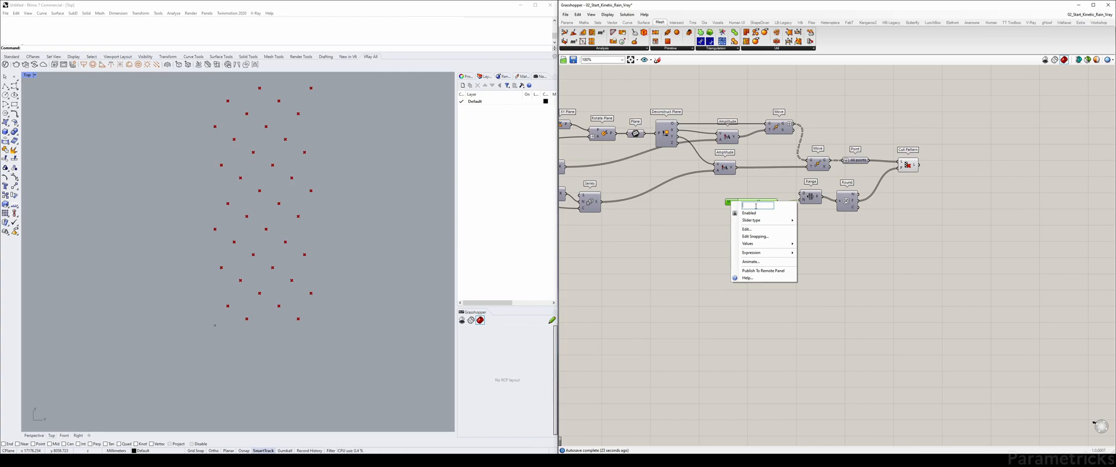
{"action": "scroll", "coordinate": [747, 198], "scroll_direction": "up", "scroll_amount": 4}
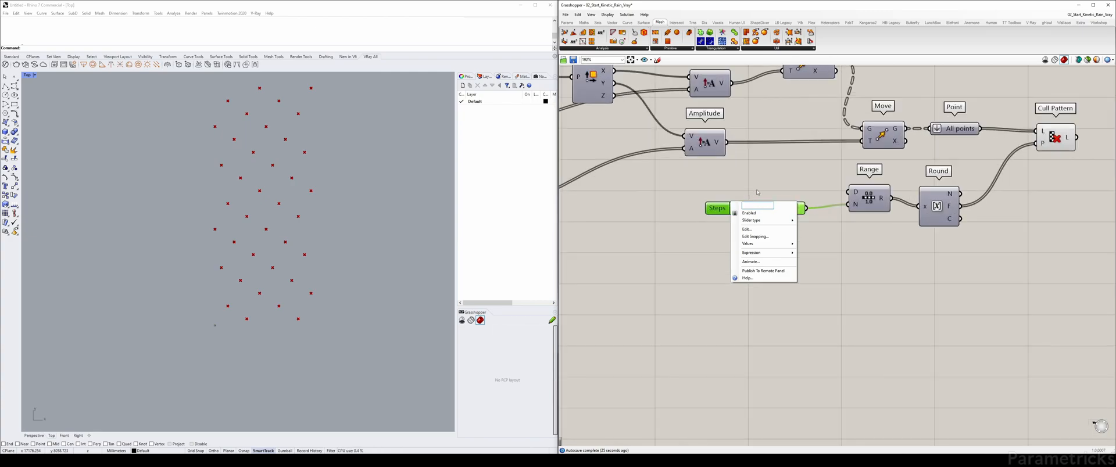
{"action": "left_click", "coordinate": [765, 188]}
Step: Move the Steps slider next to the other input sliders, directly below the Long side count slider
{"action": "scroll", "coordinate": [799, 174], "scroll_direction": "down", "scroll_amount": 3}
{"action": "left_click_drag", "start_coordinate": [895, 224], "coordinate": [847, 189]}
{"action": "left_click", "coordinate": [785, 206]}
{"action": "right_click_drag", "start_coordinate": [782, 204], "coordinate": [901, 212]}
{"action": "left_click_drag", "start_coordinate": [871, 204], "coordinate": [596, 255]}
{"action": "right_click_drag", "start_coordinate": [596, 255], "coordinate": [767, 242]}
{"action": "left_click_drag", "start_coordinate": [767, 242], "coordinate": [714, 208]}
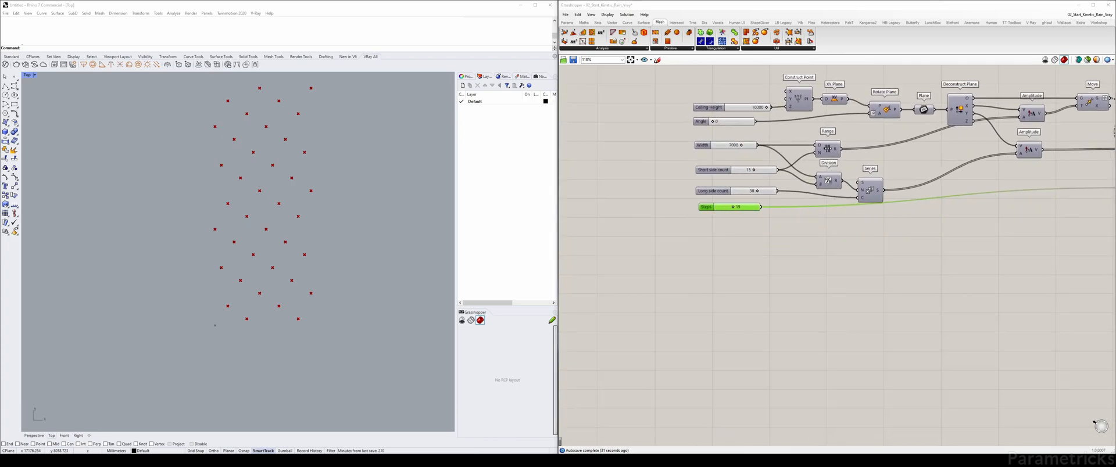
Step: Rename the Steps slider to "Culling pattern steps" and align it with the input sliders above it
{"action": "right_click", "coordinate": [735, 208]}
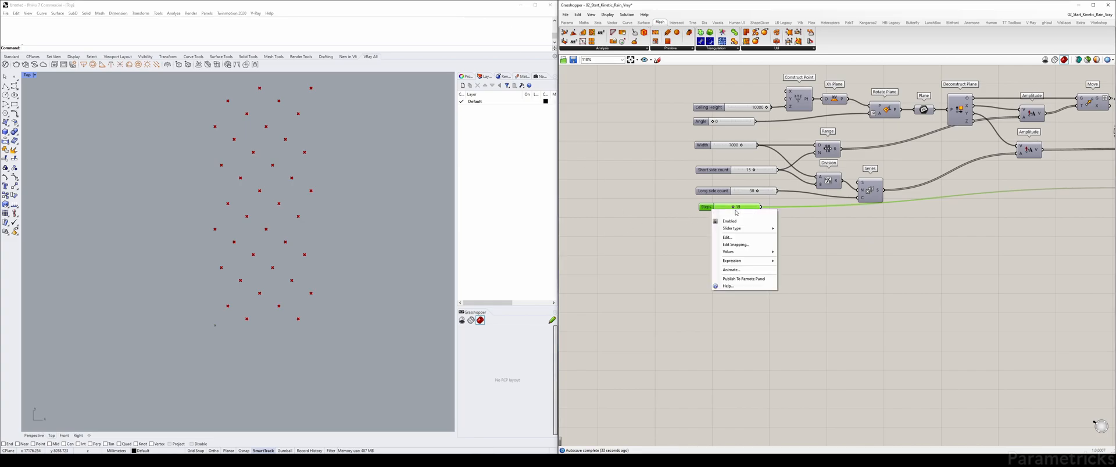
{"action": "type", "text": "Culling"}
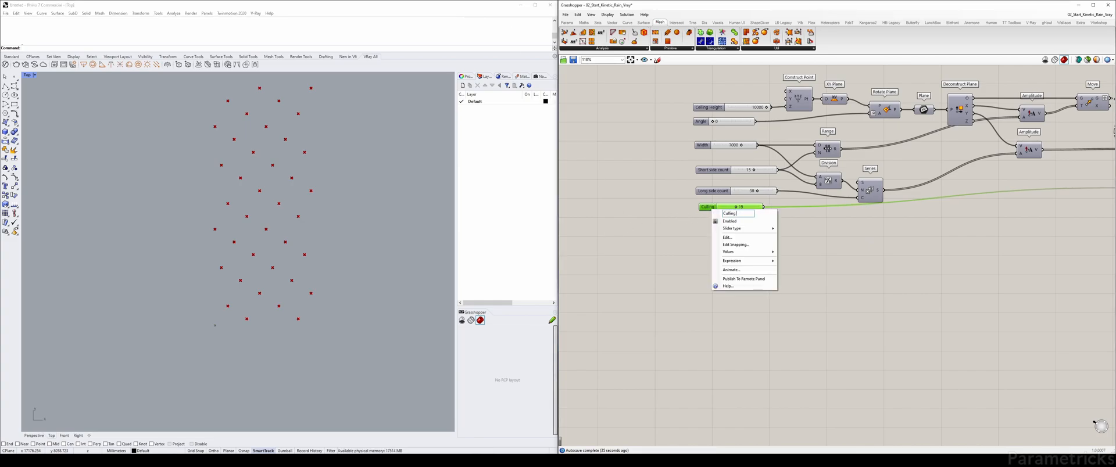
{"action": "type", "text": " pattern"}
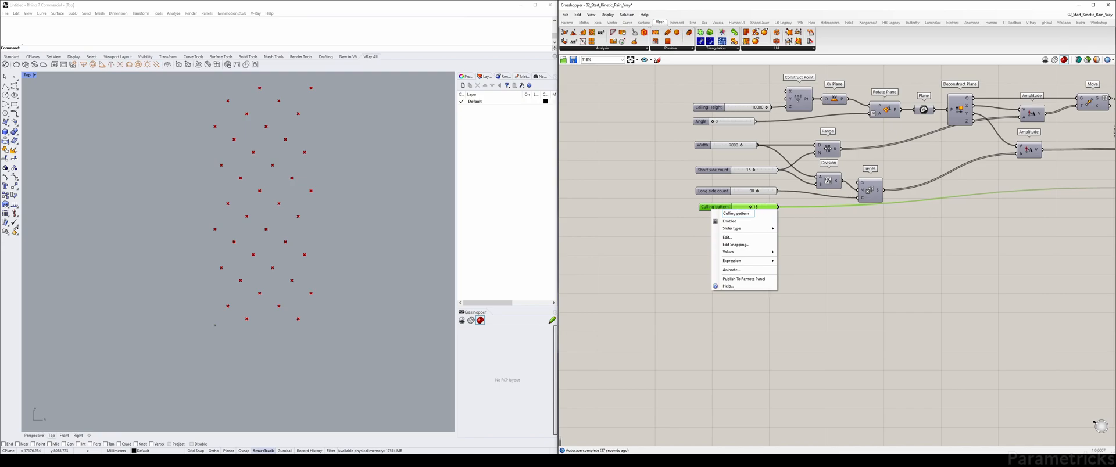
{"action": "type", "text": " steps"}
{"action": "left_click", "coordinate": [788, 234]}
{"action": "left_click_drag", "start_coordinate": [725, 211], "coordinate": [722, 214]}
{"action": "left_click_drag", "start_coordinate": [727, 249], "coordinate": [724, 102]}
{"action": "left_click", "coordinate": [791, 158]}
{"action": "left_click", "coordinate": [733, 100]}
{"action": "left_click", "coordinate": [774, 120]}
Step: Tidy the component layout by moving Round up to sit directly beneath the All points parameter
{"action": "right_click_drag", "start_coordinate": [774, 120], "coordinate": [626, 111]}
{"action": "scroll", "coordinate": [626, 111], "scroll_direction": "down", "scroll_amount": 1}
{"action": "left_click", "coordinate": [715, 162]}
{"action": "left_click", "coordinate": [675, 161]}
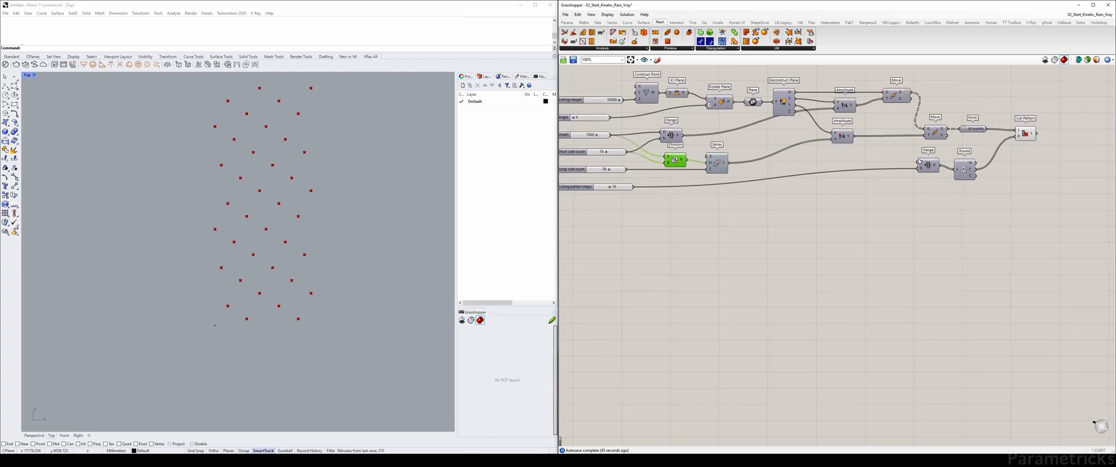
{"action": "right_click_drag", "start_coordinate": [919, 163], "coordinate": [775, 167]}
{"action": "left_click", "coordinate": [832, 164]}
{"action": "left_click_drag", "start_coordinate": [831, 164], "coordinate": [839, 153]}
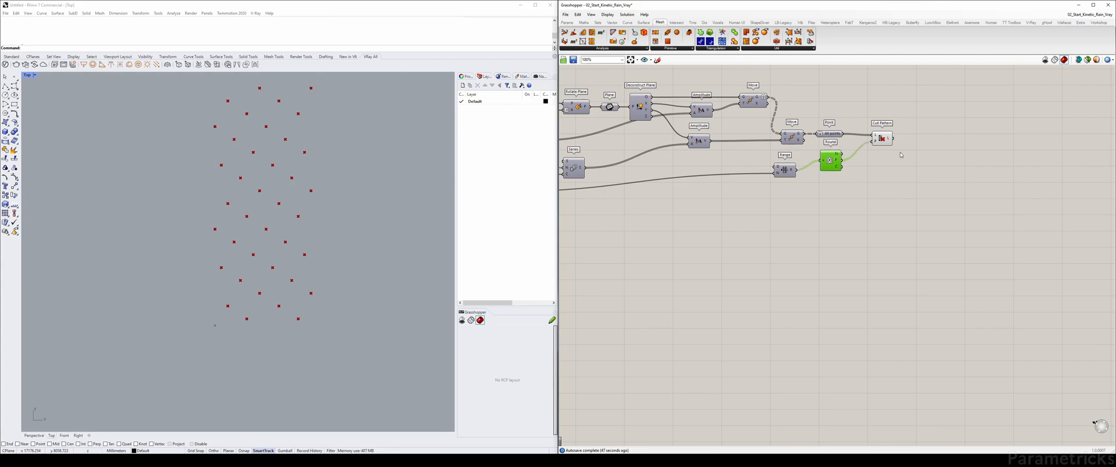
{"action": "right_click_drag", "start_coordinate": [896, 144], "coordinate": [823, 151]}
{"action": "left_click", "coordinate": [810, 147]}
Step: Add a Random Reduce component and feed the All points parameter into its L input
{"action": "left_click", "coordinate": [845, 199]}
{"action": "double_click", "coordinate": [845, 199]}
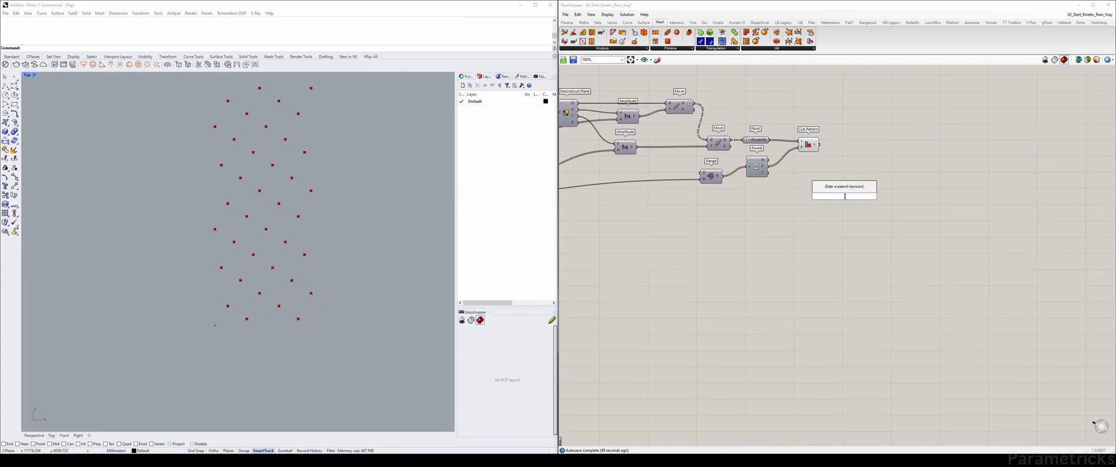
{"action": "type", "text": "random"}
{"action": "key", "text": "Up"}
{"action": "key", "text": "Up"}
{"action": "key", "text": "Up"}
{"action": "key", "text": "Up"}
{"action": "key", "text": "Up"}
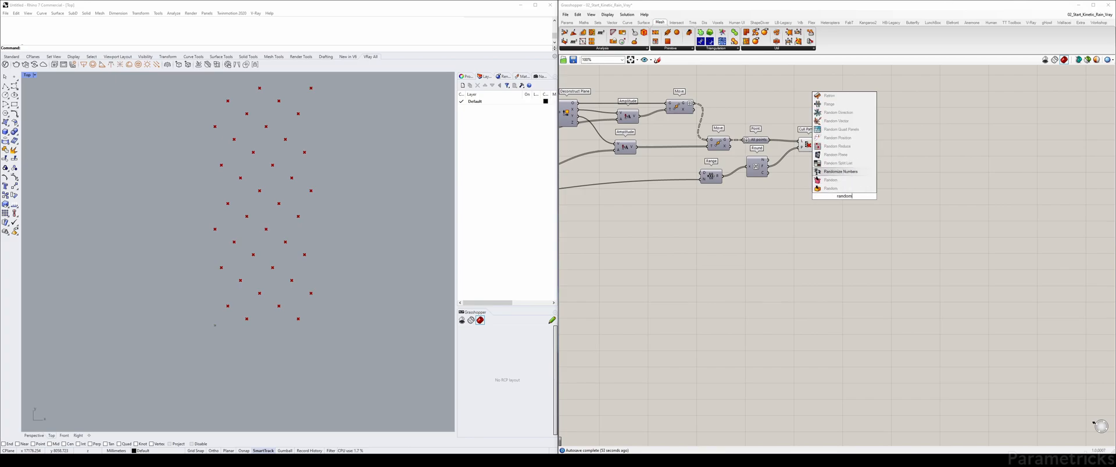
{"action": "key", "text": "Return"}
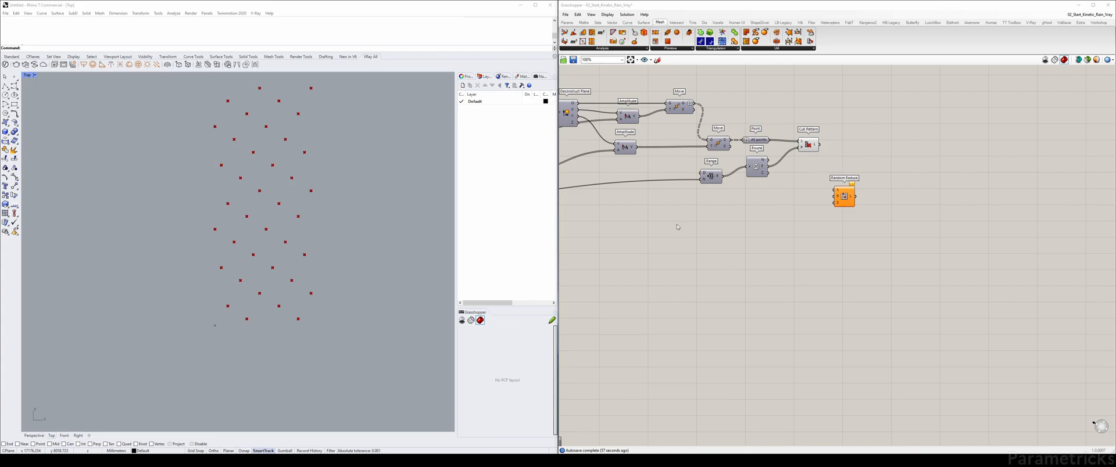
{"action": "left_click", "coordinate": [842, 196]}
{"action": "scroll", "coordinate": [843, 193], "scroll_direction": "up", "scroll_amount": 3}
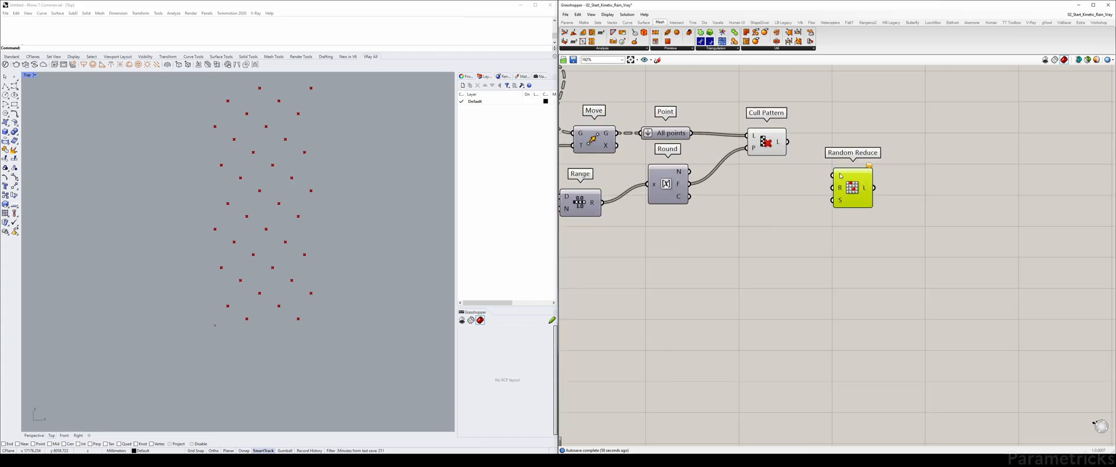
{"action": "left_click_drag", "start_coordinate": [692, 133], "coordinate": [833, 175]}
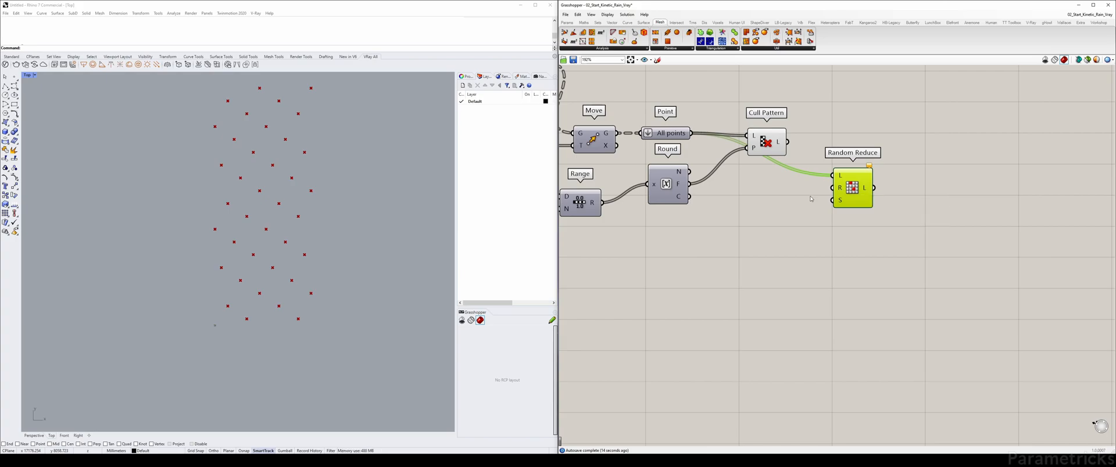
Step: Shift Cull Pattern away from All points and stack Random Reduce directly below it
{"action": "right_click_drag", "start_coordinate": [735, 197], "coordinate": [857, 165]}
{"action": "scroll", "coordinate": [859, 164], "scroll_direction": "down", "scroll_amount": 2}
{"action": "left_click_drag", "start_coordinate": [879, 125], "coordinate": [914, 111]}
{"action": "left_click_drag", "start_coordinate": [942, 159], "coordinate": [915, 157]}
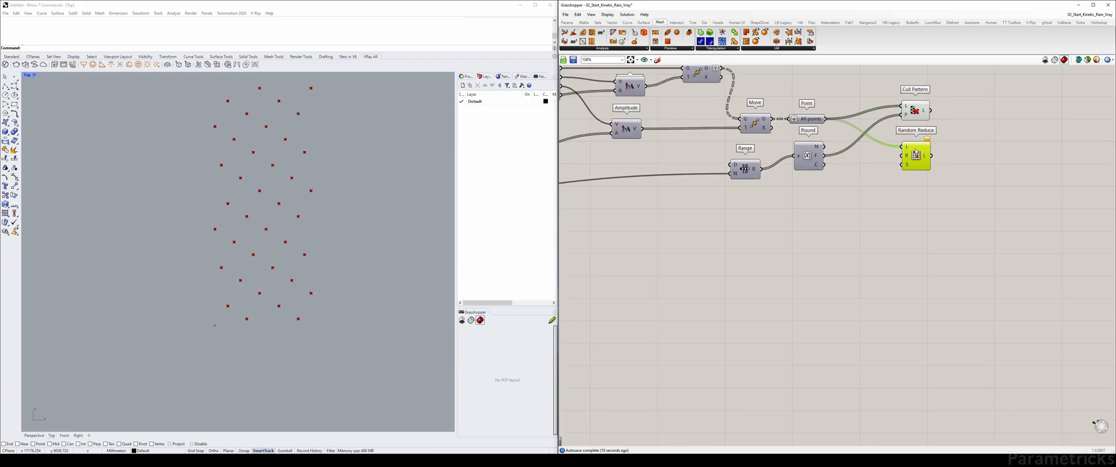
{"action": "right_click_drag", "start_coordinate": [818, 119], "coordinate": [773, 154]}
Step: Add a List Length component fed by All points and place it between Round and Random Reduce
{"action": "mouse_move", "coordinate": [766, 155]}
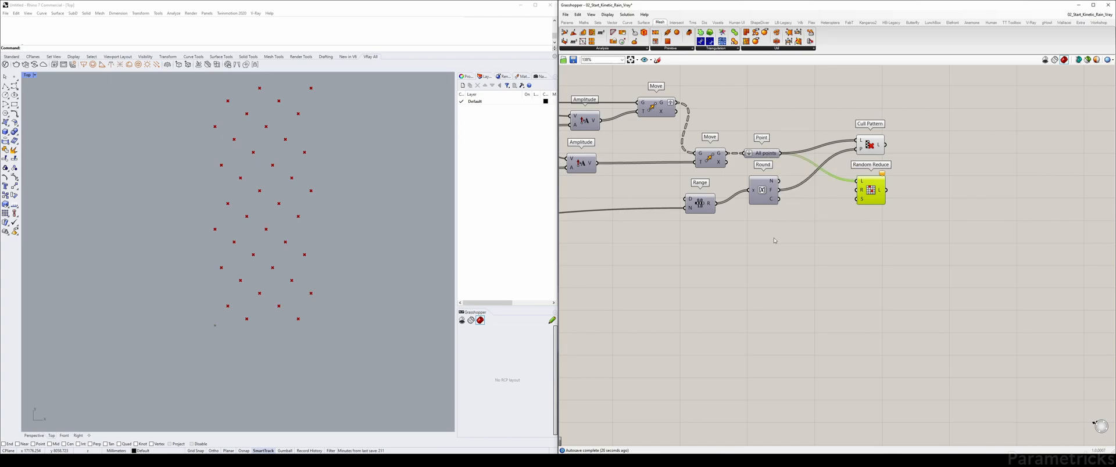
{"action": "double_click", "coordinate": [728, 241]}
{"action": "type", "text": "lis"}
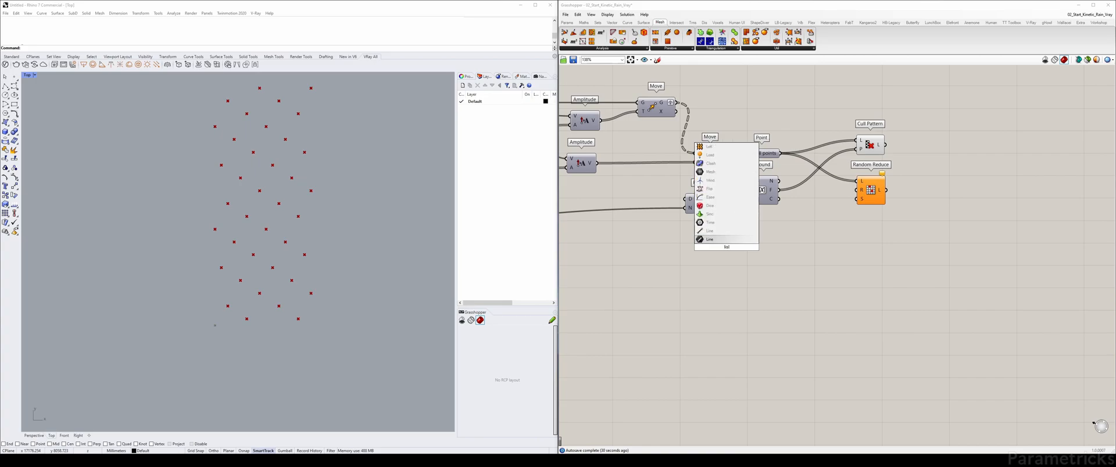
{"action": "type", "text": "t length"}
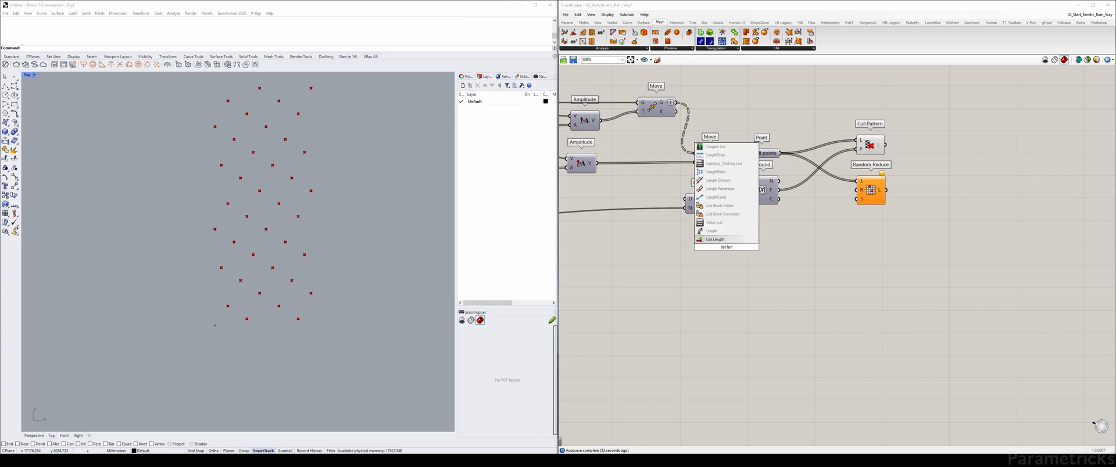
{"action": "key", "text": "Return"}
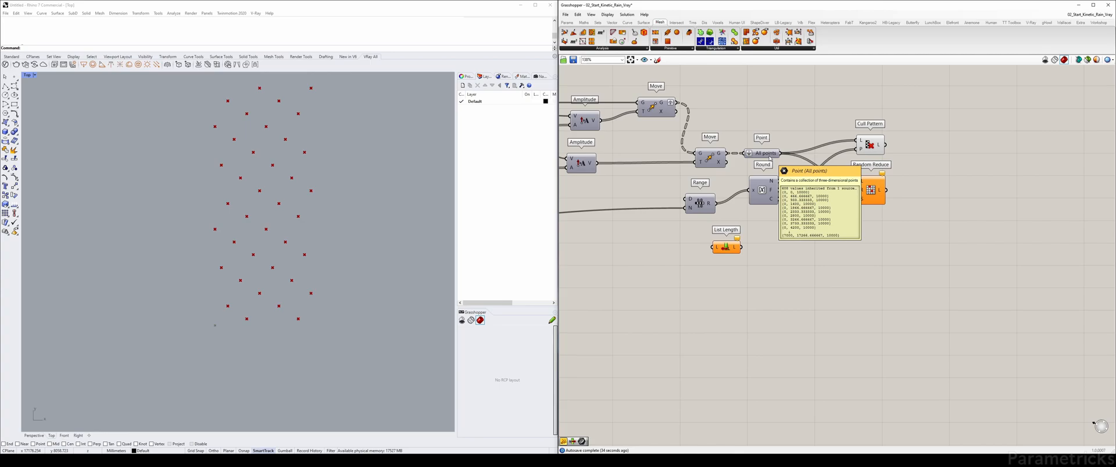
{"action": "left_click_drag", "start_coordinate": [781, 153], "coordinate": [825, 214]}
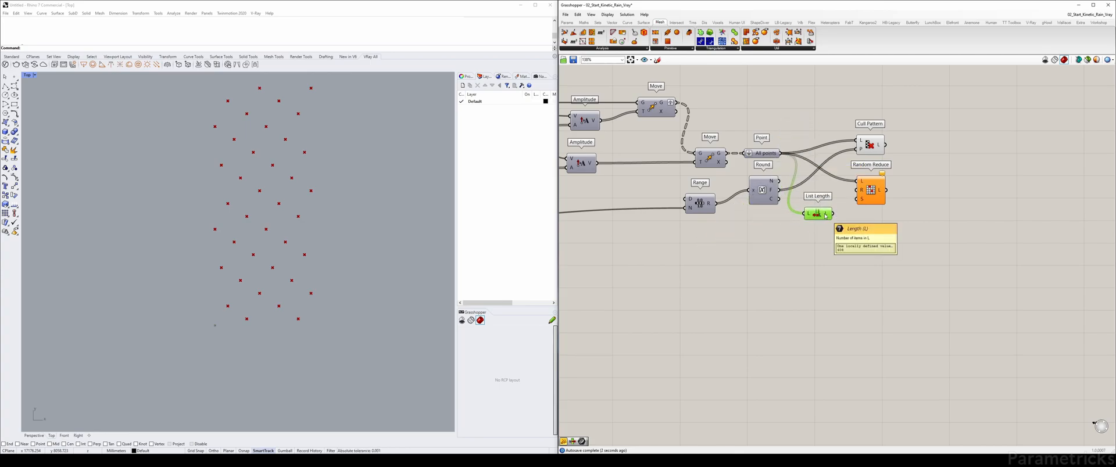
{"action": "left_click_drag", "start_coordinate": [871, 190], "coordinate": [913, 190]}
{"action": "left_click_drag", "start_coordinate": [818, 213], "coordinate": [823, 201]}
Step: Add a number slider with the value 0.5 below the Range component
{"action": "double_click", "coordinate": [819, 233]}
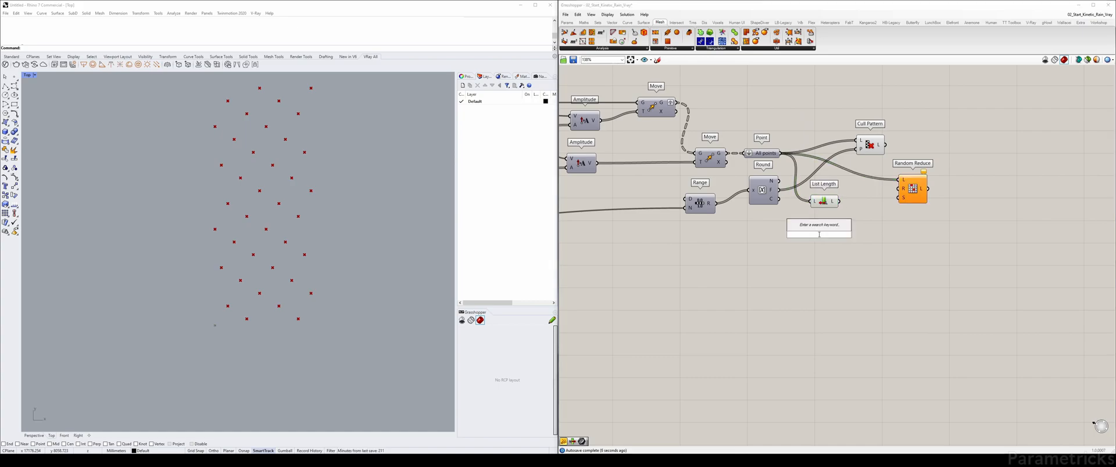
{"action": "type", "text": "0."}
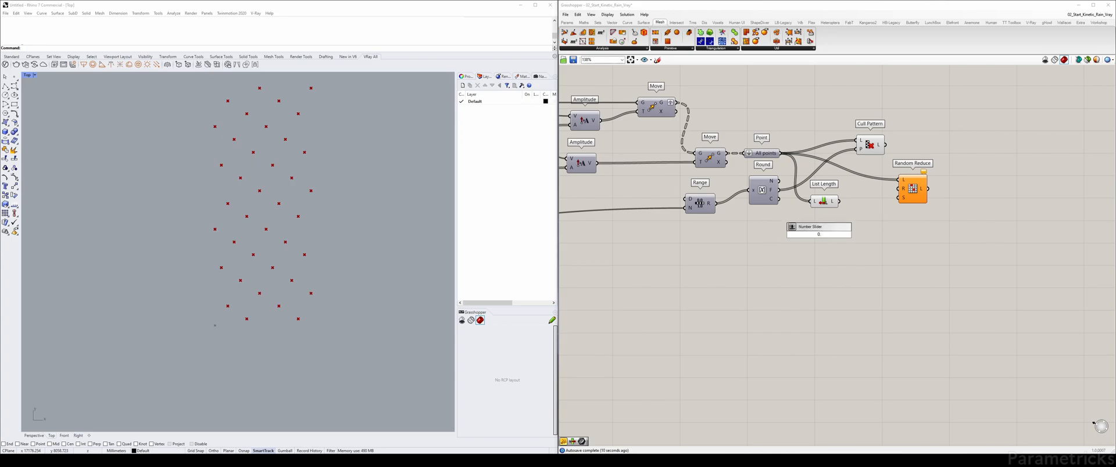
{"action": "type", "text": "5"}
{"action": "key", "text": "Return"}
Step: Add an Evaluate component beside the 0.5 slider and open the options of its F input
{"action": "double_click", "coordinate": [795, 241]}
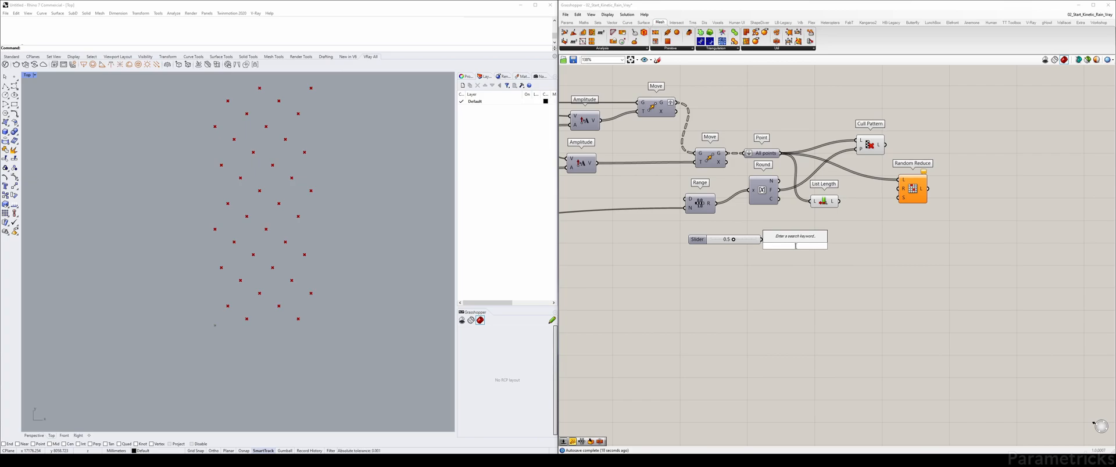
{"action": "type", "text": "eval"}
{"action": "key", "text": "Return"}
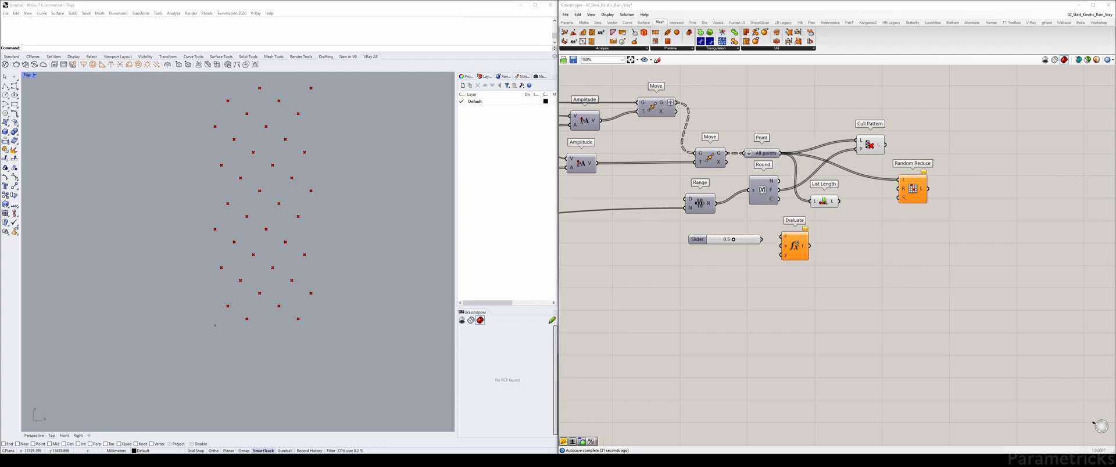
{"action": "left_click_drag", "start_coordinate": [798, 243], "coordinate": [794, 238]}
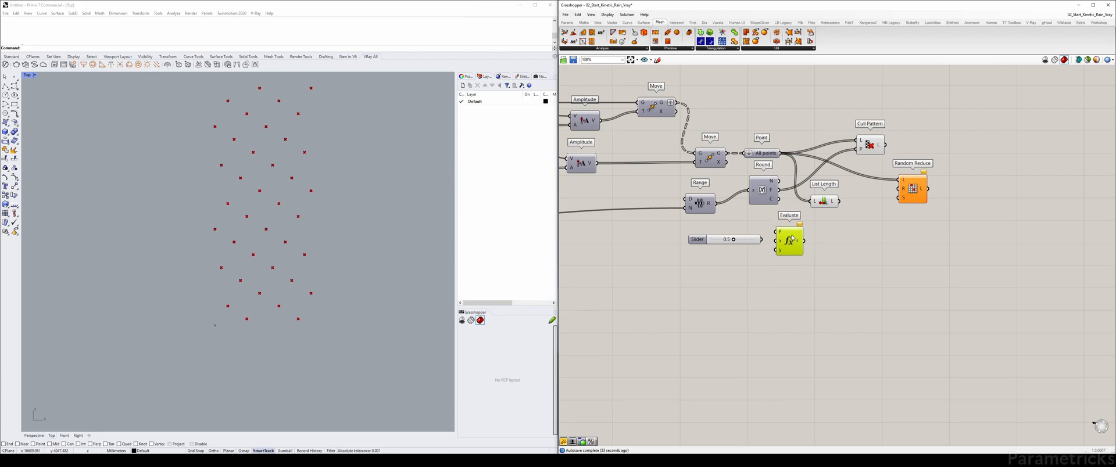
{"action": "right_click", "coordinate": [777, 233]}
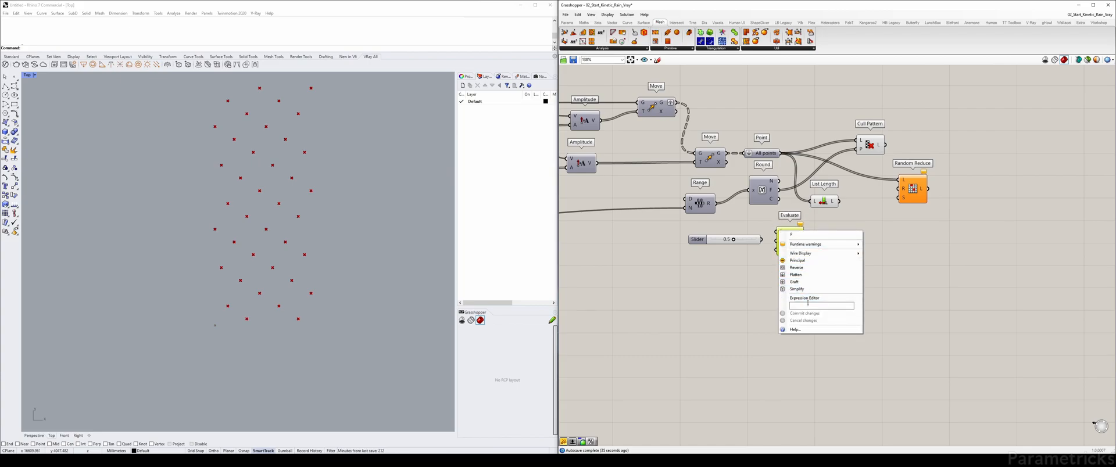
Step: Add a Multiplication component and delete the Evaluate component
{"action": "double_click", "coordinate": [802, 284]}
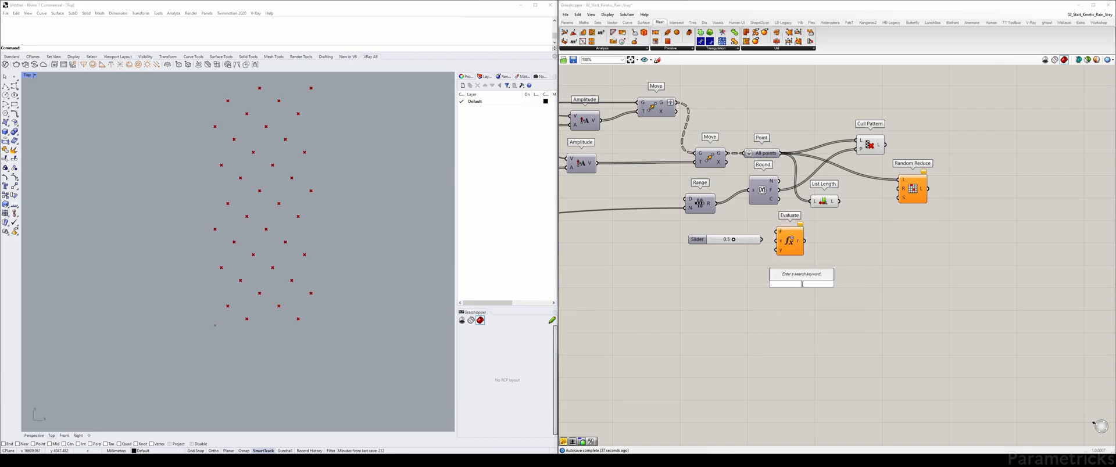
{"action": "type", "text": "multi"}
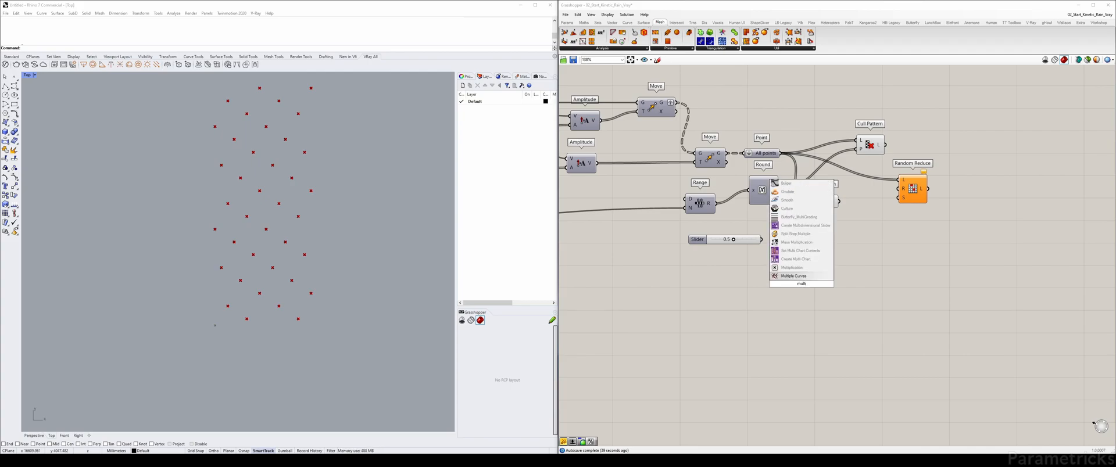
{"action": "left_click", "coordinate": [791, 267]}
{"action": "left_click", "coordinate": [792, 247]}
{"action": "key", "text": "Delete"}
Step: Feed List Length into Multiplication's A input and the 0.5 slider into B, placing Multiplication just after List Length
{"action": "left_click_drag", "start_coordinate": [761, 240], "coordinate": [786, 288]}
{"action": "left_click_drag", "start_coordinate": [801, 284], "coordinate": [867, 240]}
{"action": "scroll", "coordinate": [819, 190], "scroll_direction": "up", "scroll_amount": 2}
{"action": "scroll", "coordinate": [820, 190], "scroll_direction": "up", "scroll_amount": 1}
Step: Move the 0.5 slider to the input sliders, directly below Culling pattern steps
{"action": "scroll", "coordinate": [787, 244], "scroll_direction": "down", "scroll_amount": 4}
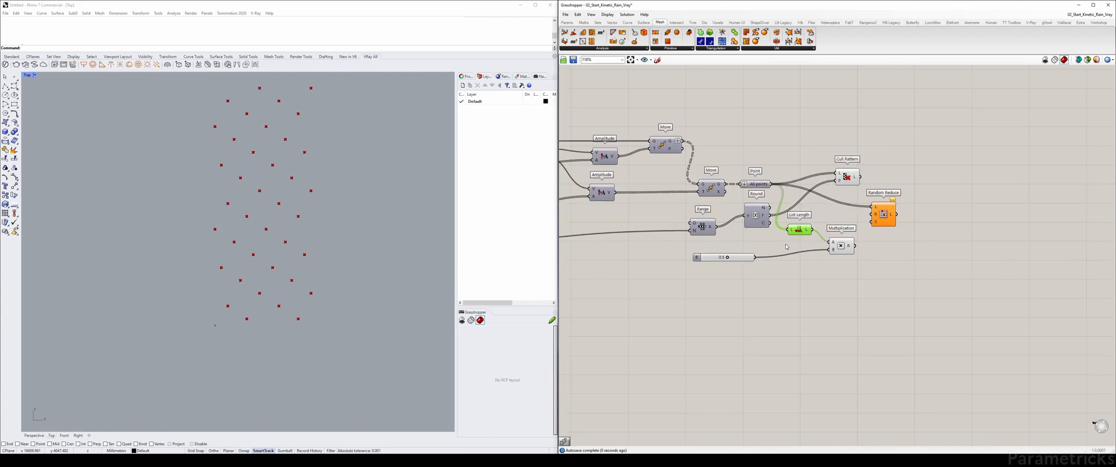
{"action": "scroll", "coordinate": [742, 264], "scroll_direction": "down", "scroll_amount": 1}
{"action": "right_click_drag", "start_coordinate": [742, 264], "coordinate": [914, 227]}
{"action": "left_click_drag", "start_coordinate": [915, 227], "coordinate": [594, 234]}
{"action": "right_click_drag", "start_coordinate": [594, 235], "coordinate": [733, 231]}
{"action": "left_click_drag", "start_coordinate": [730, 232], "coordinate": [692, 227]}
Step: Rename the 0.5 slider to "Reduction %"
{"action": "scroll", "coordinate": [665, 228], "scroll_direction": "up", "scroll_amount": 3}
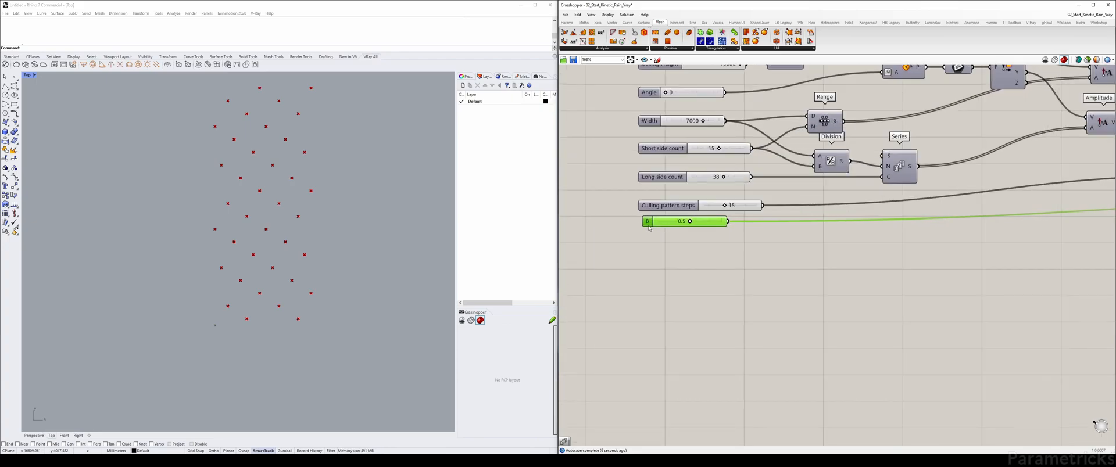
{"action": "right_click", "coordinate": [649, 228]}
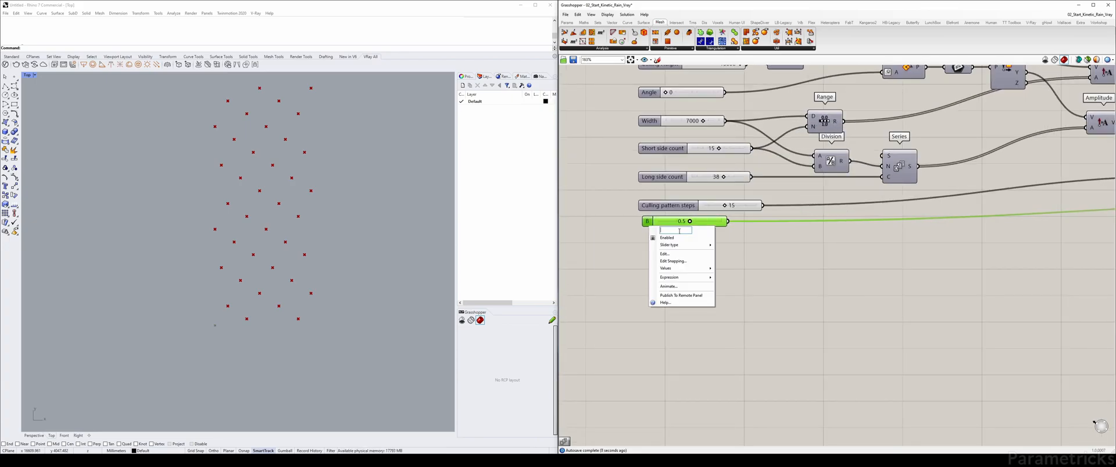
{"action": "type", "text": "Reduction %"}
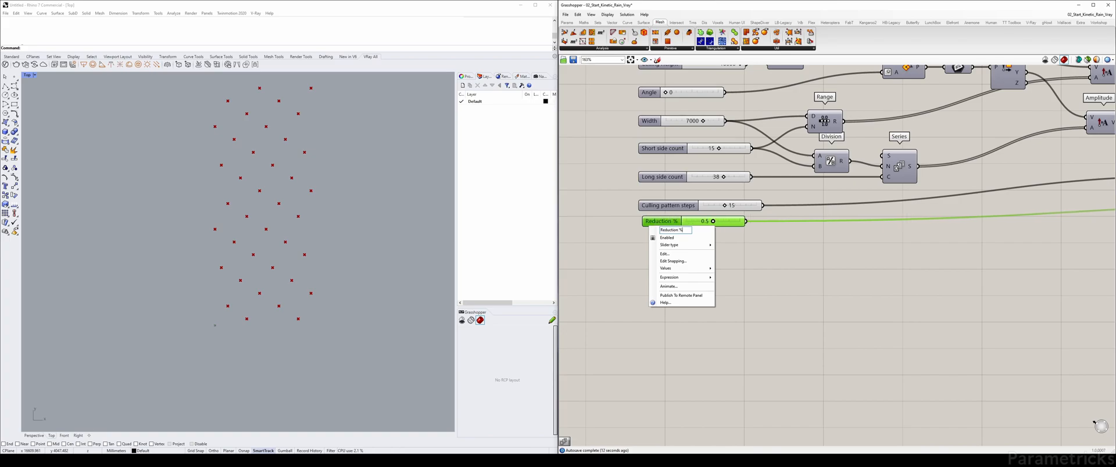
{"action": "left_click", "coordinate": [807, 249]}
Step: Feed the Multiplication result into the R input of Random Reduce
{"action": "scroll", "coordinate": [807, 248], "scroll_direction": "down", "scroll_amount": 3}
{"action": "right_click_drag", "start_coordinate": [1095, 237], "coordinate": [799, 231]}
{"action": "scroll", "coordinate": [799, 230], "scroll_direction": "up", "scroll_amount": 3}
{"action": "scroll", "coordinate": [797, 206], "scroll_direction": "up", "scroll_amount": 3}
{"action": "left_click", "coordinate": [844, 231]}
{"action": "mouse_move", "coordinate": [844, 235]}
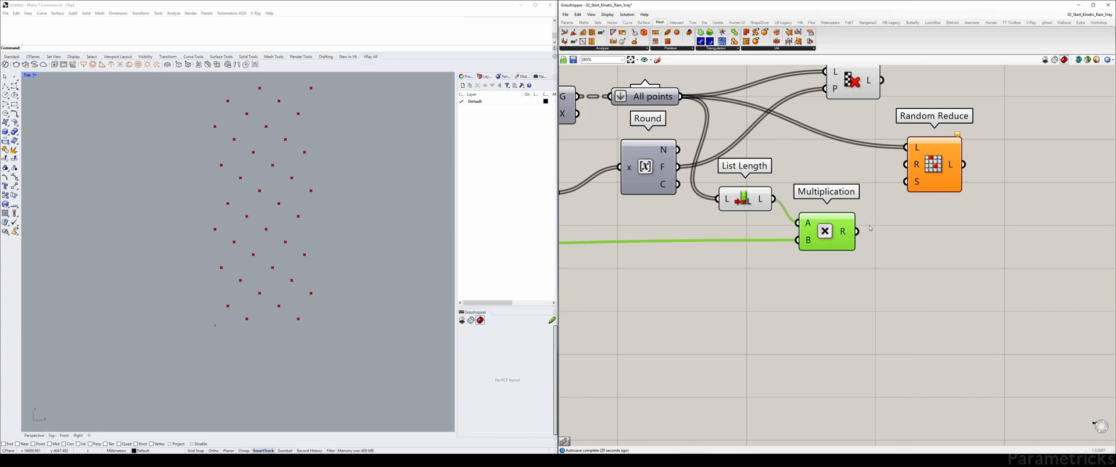
{"action": "right_click_drag", "start_coordinate": [862, 235], "coordinate": [751, 233]}
{"action": "left_click_drag", "start_coordinate": [744, 230], "coordinate": [792, 162]}
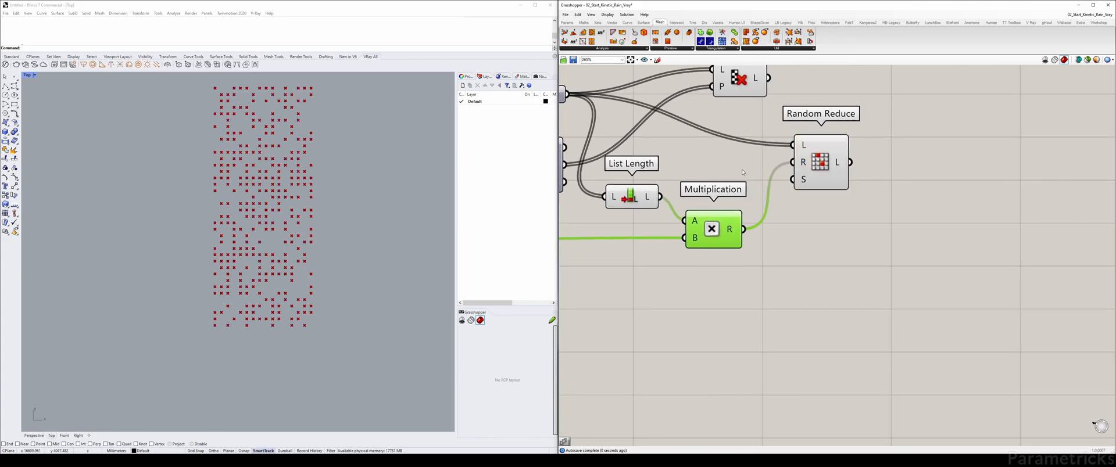
Step: Line up Cull Pattern above Random Reduce and turn off the preview of List Length and Multiplication
{"action": "right_click_drag", "start_coordinate": [749, 84], "coordinate": [799, 136]}
{"action": "left_click_drag", "start_coordinate": [799, 135], "coordinate": [869, 141]}
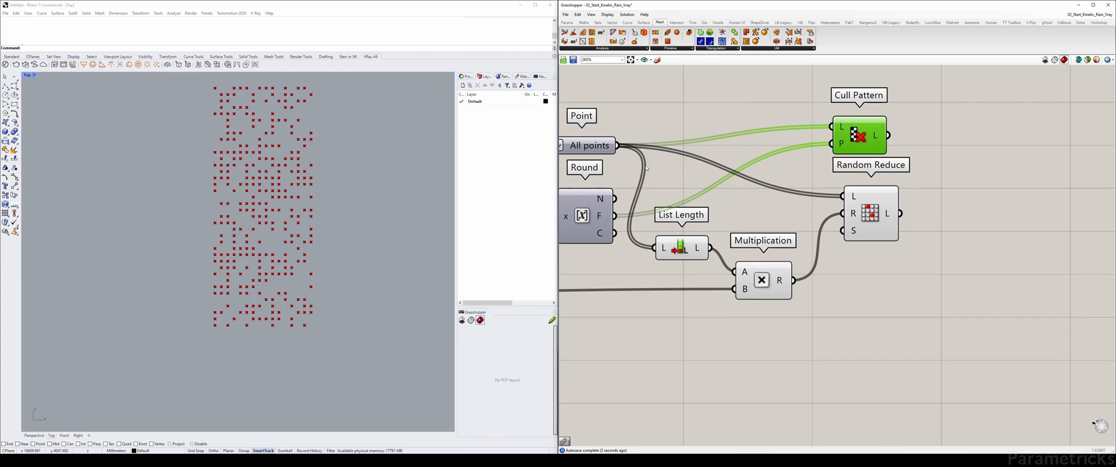
{"action": "left_click_drag", "start_coordinate": [648, 233], "coordinate": [800, 316]}
{"action": "left_click_drag", "start_coordinate": [870, 224], "coordinate": [870, 222]}
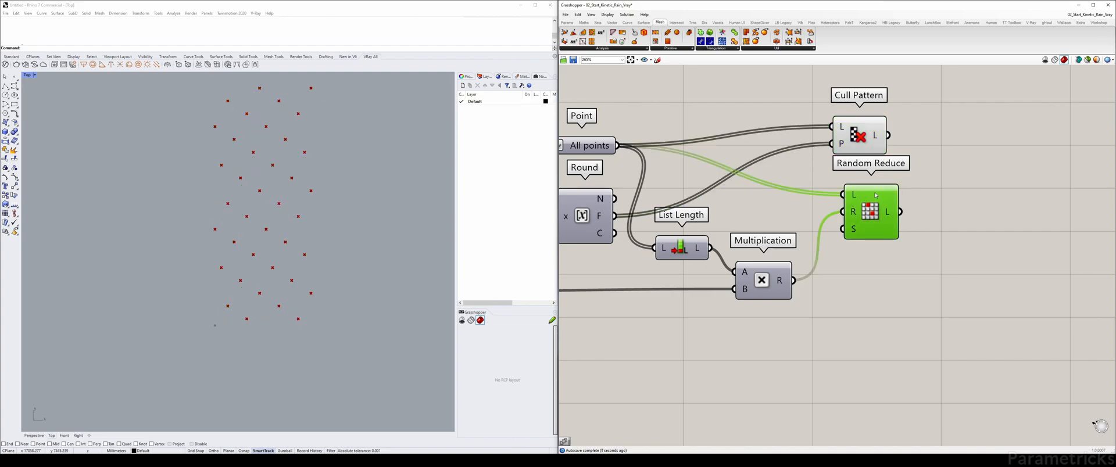
{"action": "left_click_drag", "start_coordinate": [859, 136], "coordinate": [867, 129]}
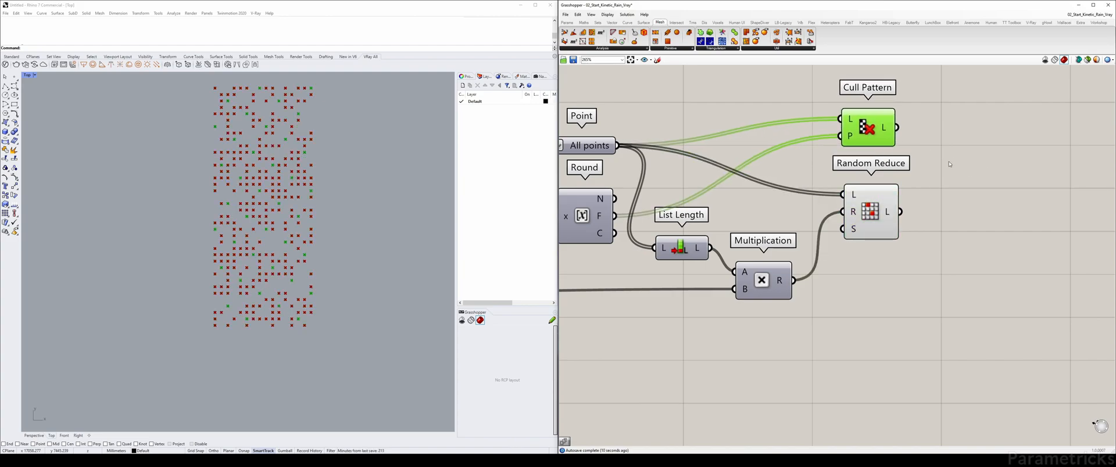
Step: Add a Stream Filter component after Cull Pattern and Random Reduce
{"action": "scroll", "coordinate": [822, 187], "scroll_direction": "down", "scroll_amount": 5}
{"action": "left_click", "coordinate": [831, 194]}
{"action": "double_click", "coordinate": [831, 193]}
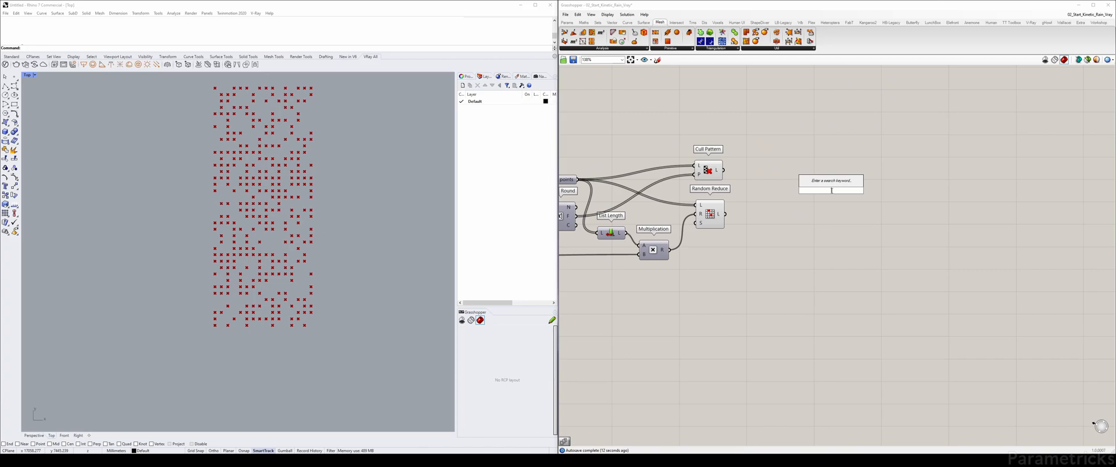
{"action": "type", "text": "filter"}
{"action": "key", "text": "Return"}
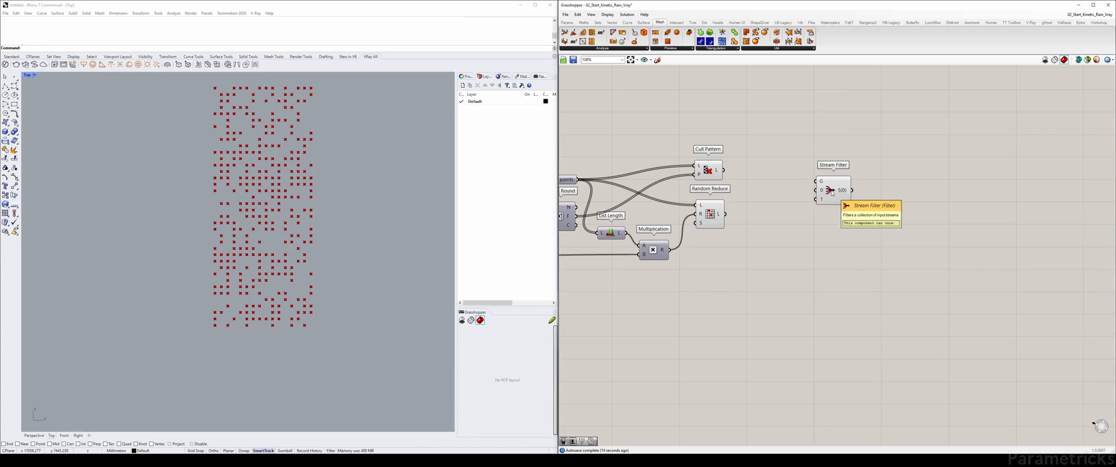
Step: Feed Cull Pattern into input 0 and Random Reduce into input 1 of the Stream Filter
{"action": "scroll", "coordinate": [827, 187], "scroll_direction": "up", "scroll_amount": 1}
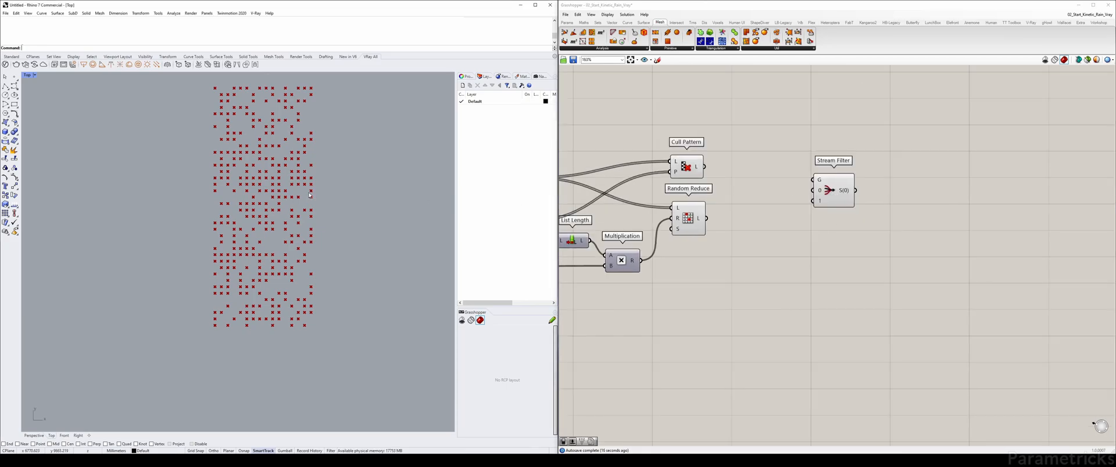
{"action": "left_click", "coordinate": [696, 222]}
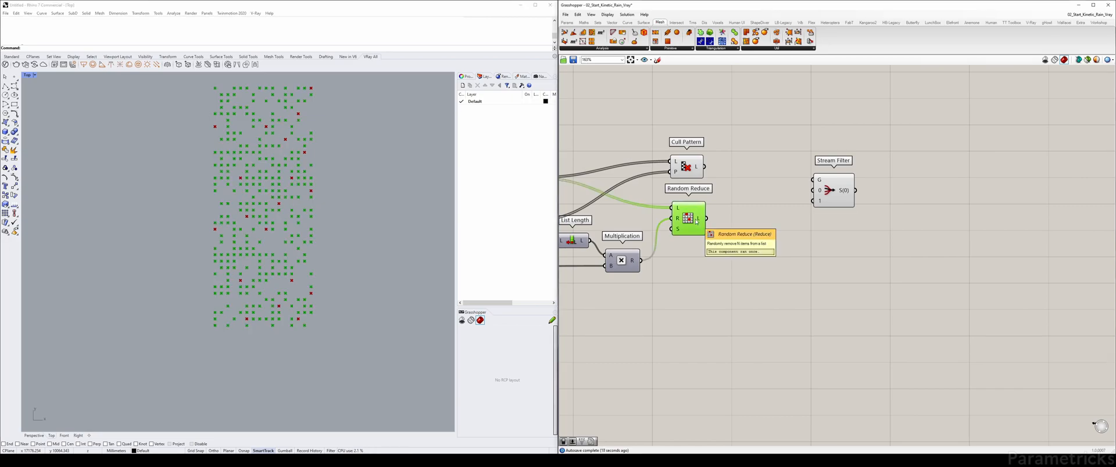
{"action": "left_click", "coordinate": [688, 171]}
{"action": "left_click", "coordinate": [688, 219]}
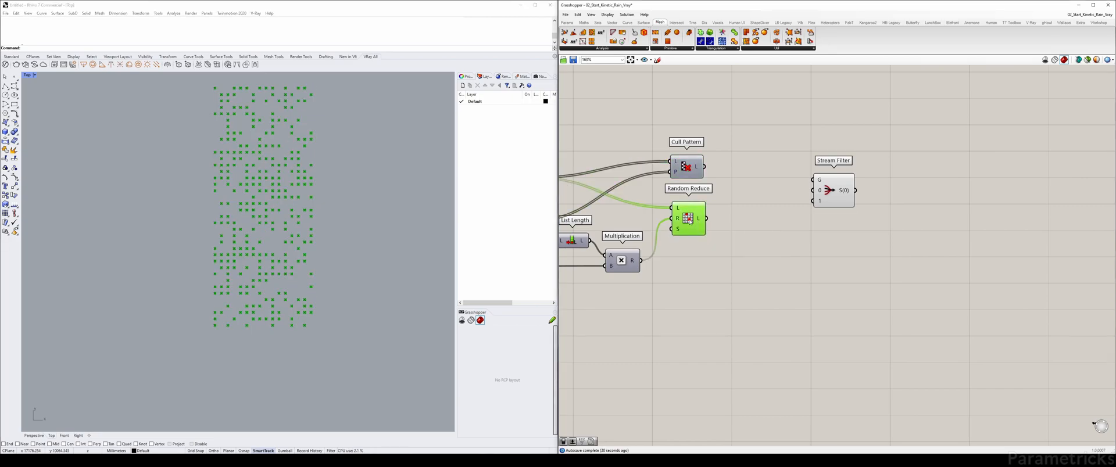
{"action": "left_click", "coordinate": [730, 184]}
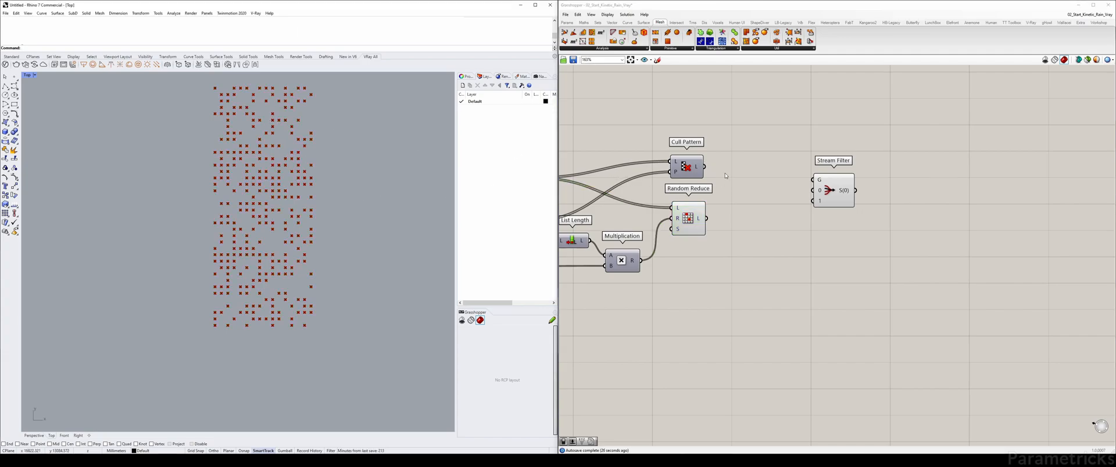
{"action": "left_click_drag", "start_coordinate": [703, 167], "coordinate": [813, 190]}
{"action": "left_click_drag", "start_coordinate": [706, 219], "coordinate": [749, 216]}
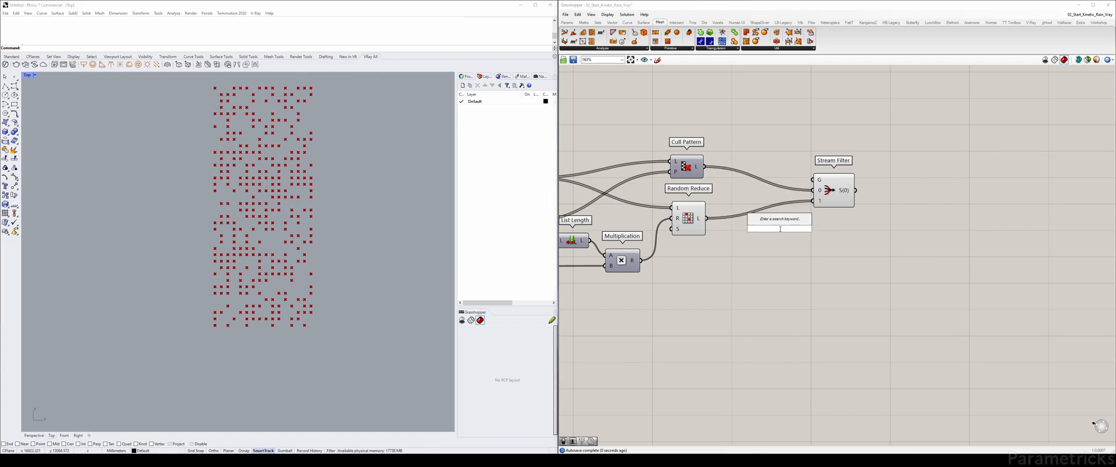
Step: Add a Boolean Toggle below Random Reduce and feed it into the Stream Filter's G input
{"action": "type", "text": "tog"}
{"action": "key", "text": "Return"}
{"action": "left_click_drag", "start_coordinate": [807, 229], "coordinate": [812, 179]}
{"action": "left_click_drag", "start_coordinate": [763, 232], "coordinate": [697, 264]}
Step: Turn off the preview of Cull Pattern and Random Reduce
{"action": "left_click", "coordinate": [695, 166]}
{"action": "key", "text": "ctrl+q"}
{"action": "left_click", "coordinate": [694, 216]}
{"action": "key", "text": "ctrl+q"}
{"action": "left_click", "coordinate": [697, 165]}
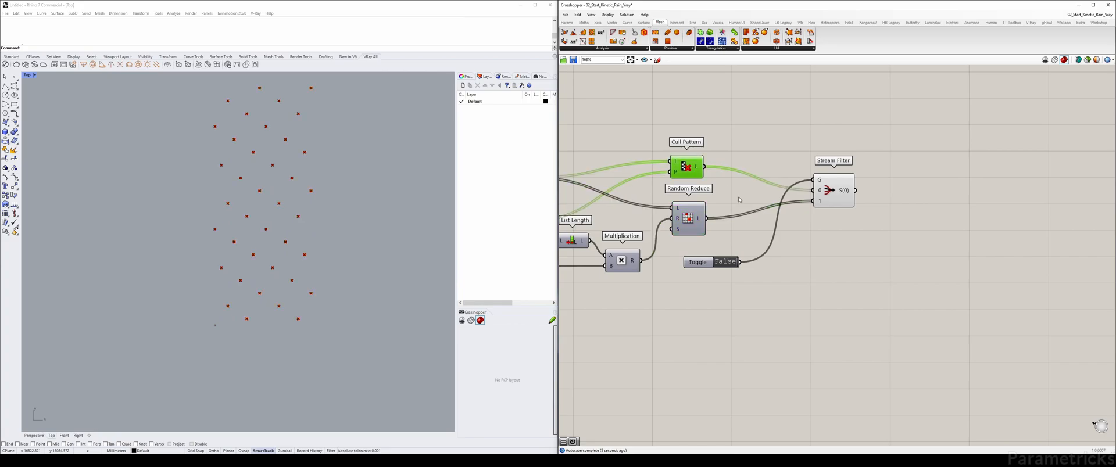
Step: Rename the Boolean Toggle to "Randomize Reduction?"
{"action": "right_click", "coordinate": [699, 263]}
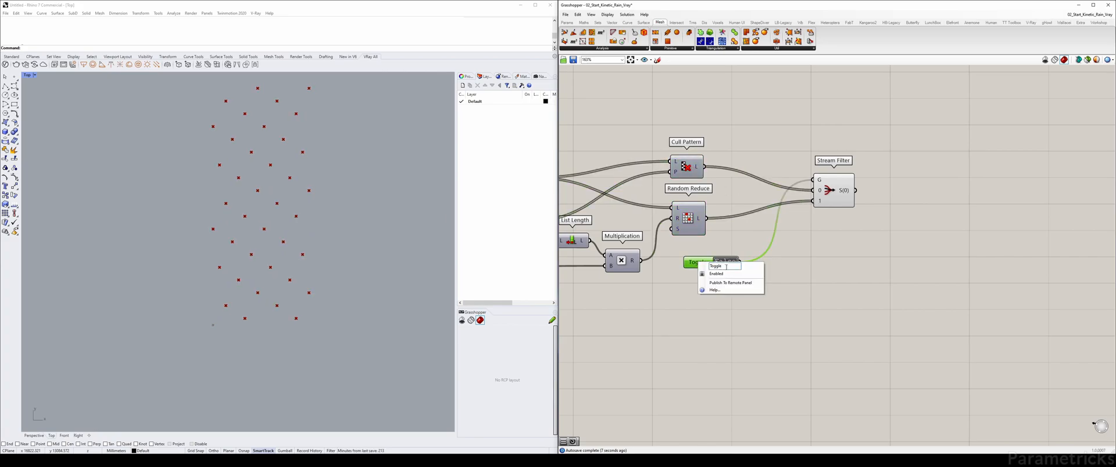
{"action": "type", "text": "R"}
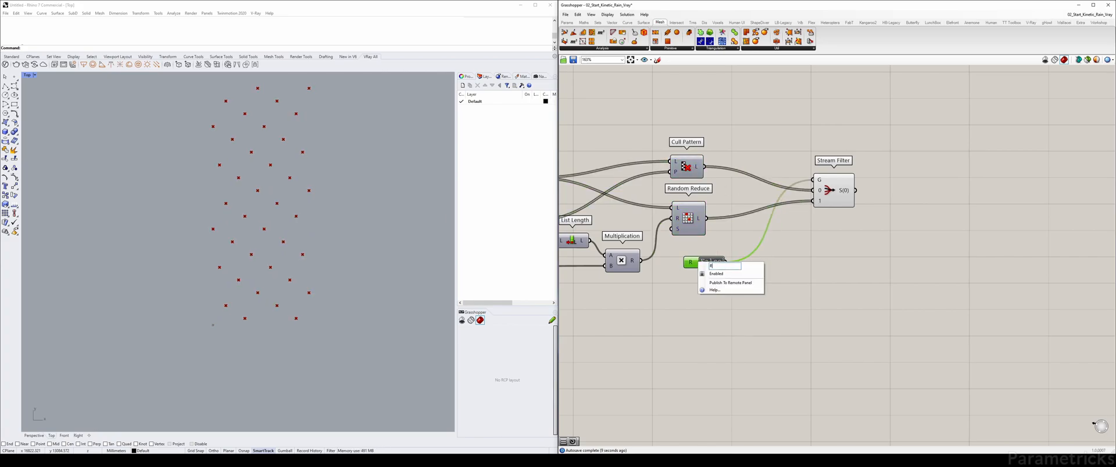
{"action": "type", "text": "and"}
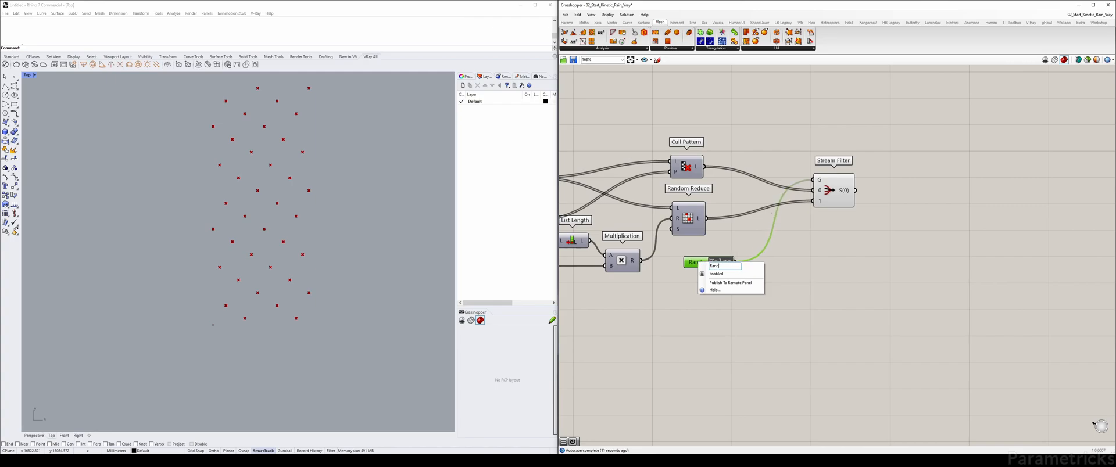
{"action": "type", "text": "omize Redu"}
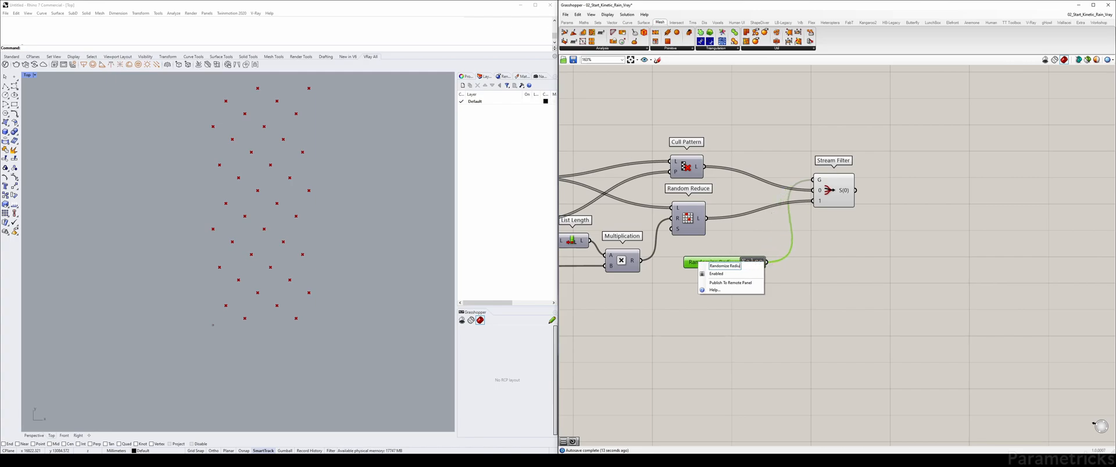
{"action": "type", "text": "ction?"}
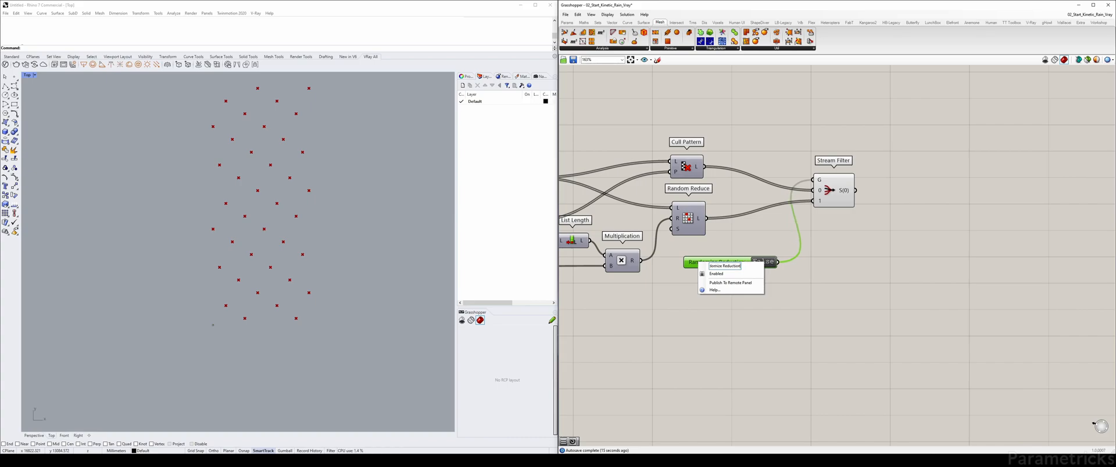
{"action": "key", "text": "Return"}
{"action": "left_click", "coordinate": [728, 278]}
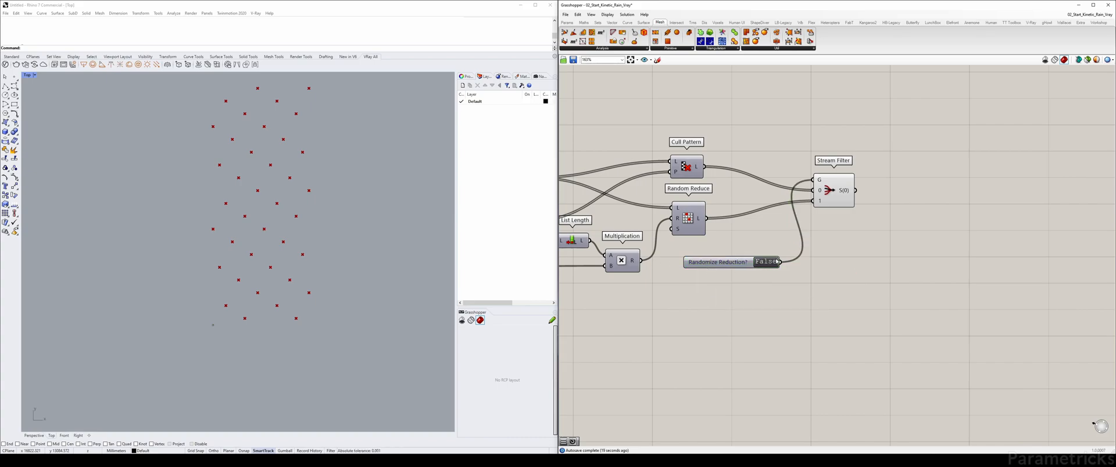
Step: Set "Randomize Reduction?" to True and place the toggle above the input sliders at the start of the definition
{"action": "double_click", "coordinate": [776, 261]}
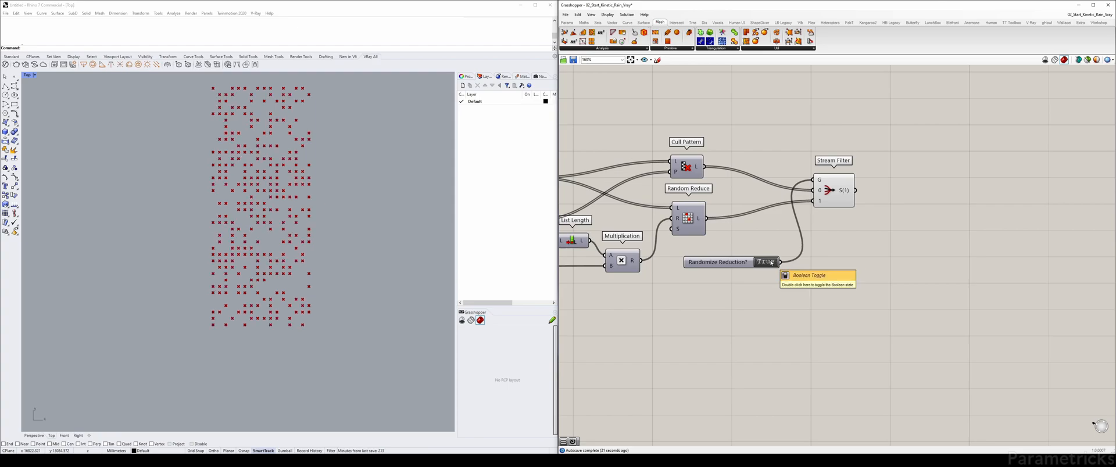
{"action": "scroll", "coordinate": [725, 264], "scroll_direction": "down", "scroll_amount": 3}
{"action": "scroll", "coordinate": [725, 265], "scroll_direction": "down", "scroll_amount": 2}
{"action": "left_click", "coordinate": [624, 150]}
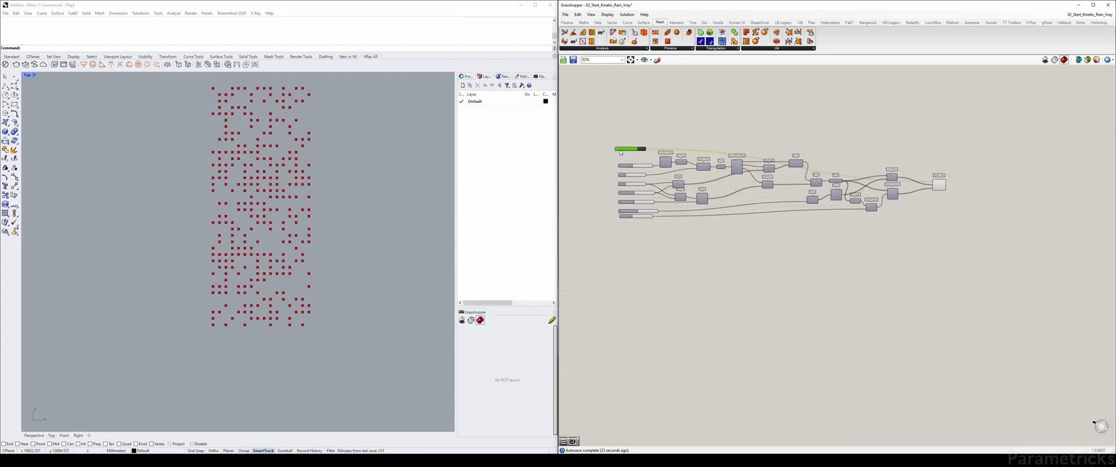
{"action": "left_click_drag", "start_coordinate": [623, 151], "coordinate": [623, 160]}
Step: Lower Cull Pattern and Random Reduce slightly to tidy their layout before the Stream Filter
{"action": "scroll", "coordinate": [634, 166], "scroll_direction": "up", "scroll_amount": 3}
{"action": "right_click_drag", "start_coordinate": [1022, 192], "coordinate": [688, 194]}
{"action": "left_click", "coordinate": [871, 201]}
{"action": "scroll", "coordinate": [791, 199], "scroll_direction": "up", "scroll_amount": 3}
{"action": "left_click_drag", "start_coordinate": [674, 179], "coordinate": [674, 196]}
{"action": "left_click_drag", "start_coordinate": [677, 222], "coordinate": [677, 238]}
Step: Set the "Reduction %" slider to 0.9
{"action": "right_click_drag", "start_coordinate": [677, 239], "coordinate": [1061, 209]}
{"action": "scroll", "coordinate": [927, 224], "scroll_direction": "down", "scroll_amount": 4}
{"action": "scroll", "coordinate": [700, 231], "scroll_direction": "up", "scroll_amount": 8}
{"action": "right_click_drag", "start_coordinate": [773, 230], "coordinate": [692, 248]}
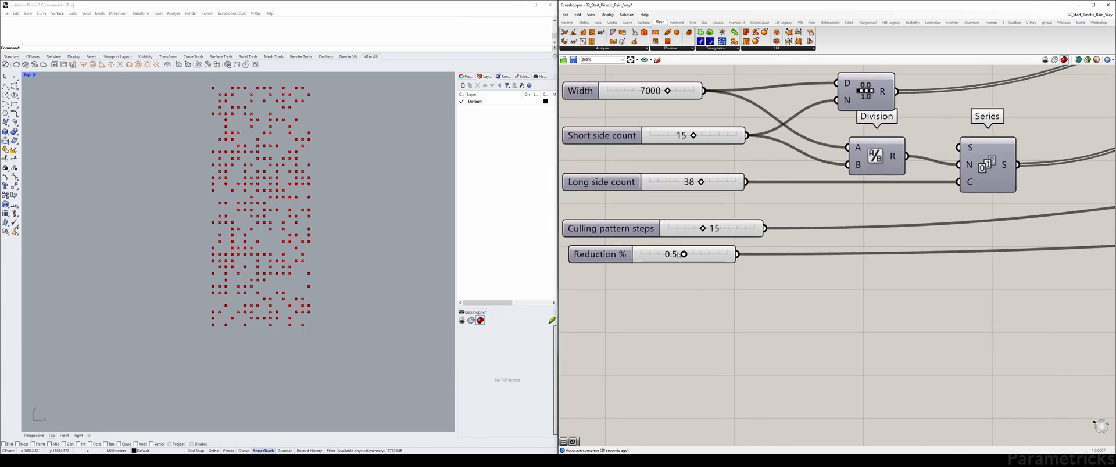
{"action": "left_click_drag", "start_coordinate": [683, 254], "coordinate": [720, 254]}
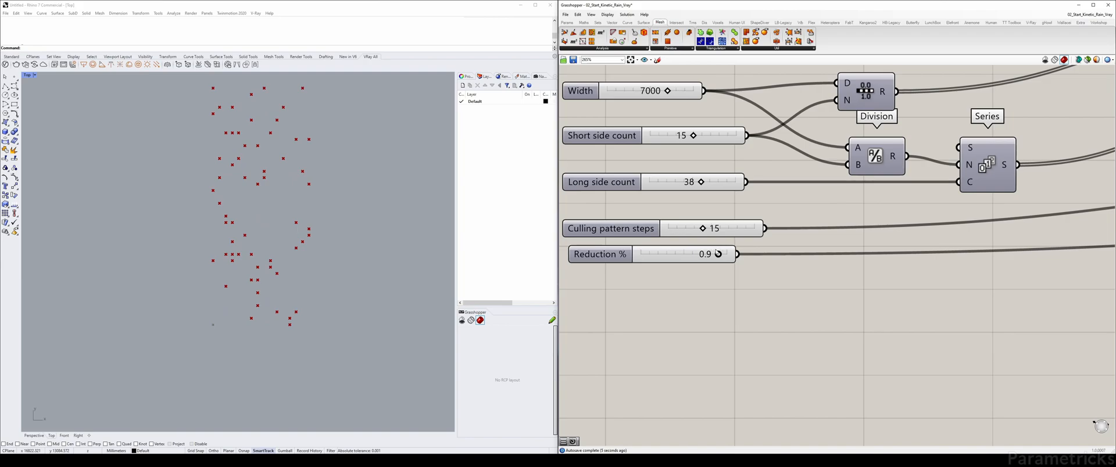
Step: Nudge Cull Pattern and the Stream Filter up slightly so they line up
{"action": "scroll", "coordinate": [781, 254], "scroll_direction": "down", "scroll_amount": 5}
{"action": "scroll", "coordinate": [781, 254], "scroll_direction": "down", "scroll_amount": 3}
{"action": "right_click_drag", "start_coordinate": [1066, 232], "coordinate": [818, 222]}
{"action": "scroll", "coordinate": [817, 222], "scroll_direction": "up", "scroll_amount": 7}
{"action": "right_click_drag", "start_coordinate": [970, 184], "coordinate": [771, 203]}
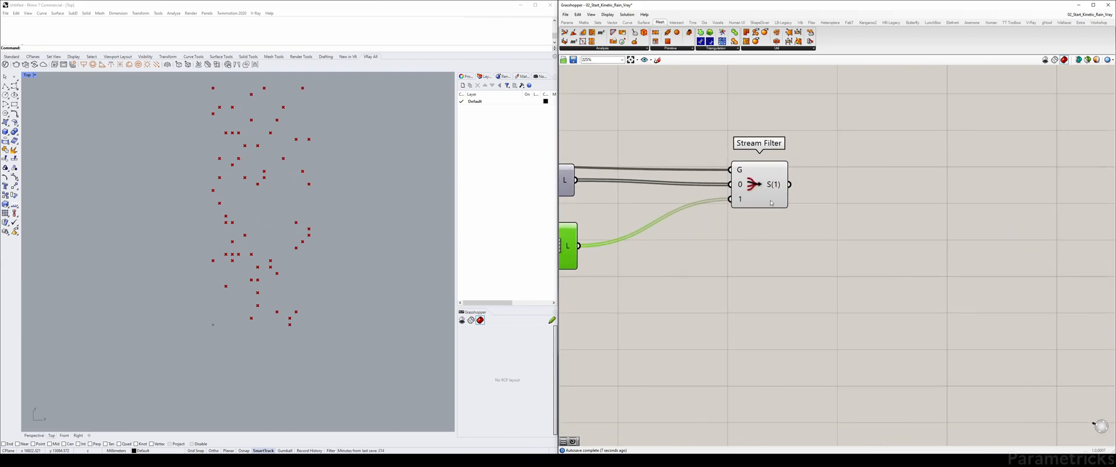
{"action": "mouse_move", "coordinate": [773, 185]}
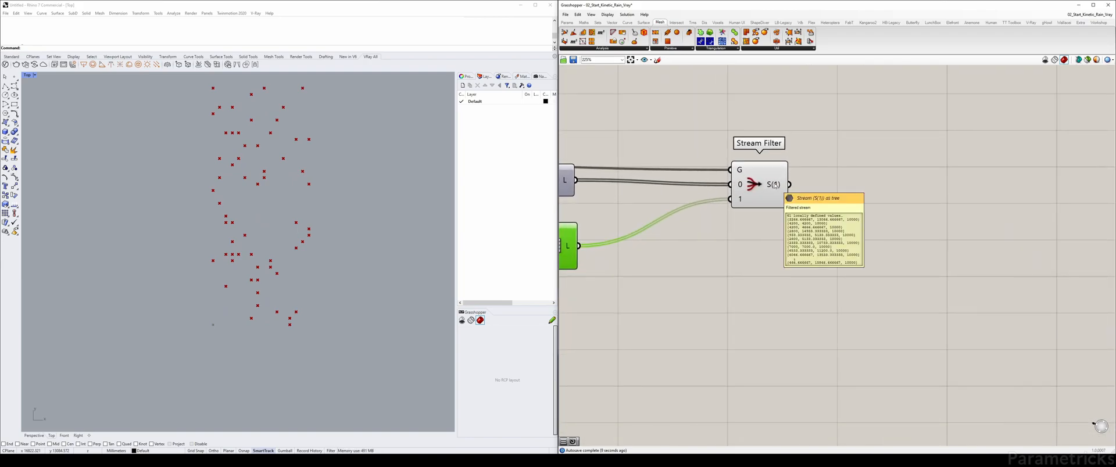
{"action": "scroll", "coordinate": [773, 185], "scroll_direction": "down", "scroll_amount": 3}
{"action": "right_click_drag", "start_coordinate": [667, 180], "coordinate": [736, 179]}
{"action": "left_click", "coordinate": [736, 178]}
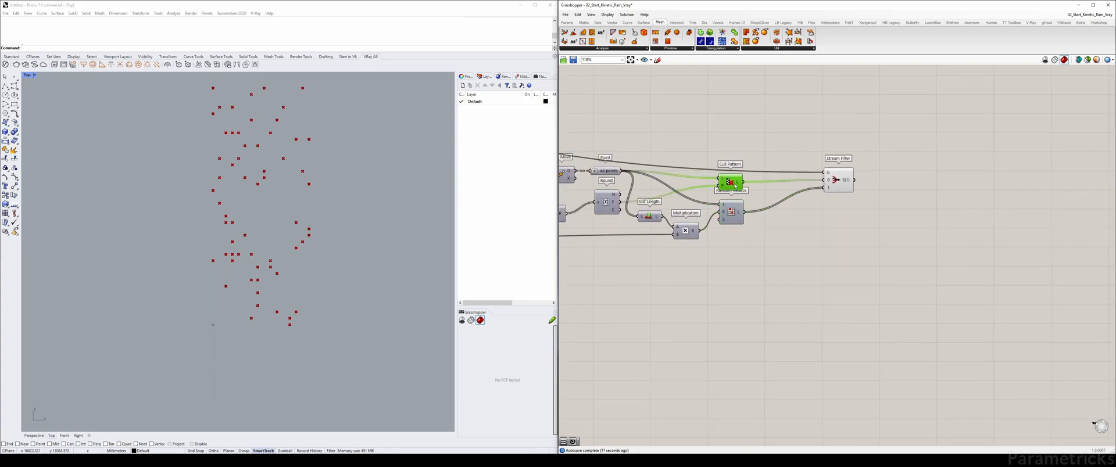
{"action": "mouse_move", "coordinate": [738, 174]}
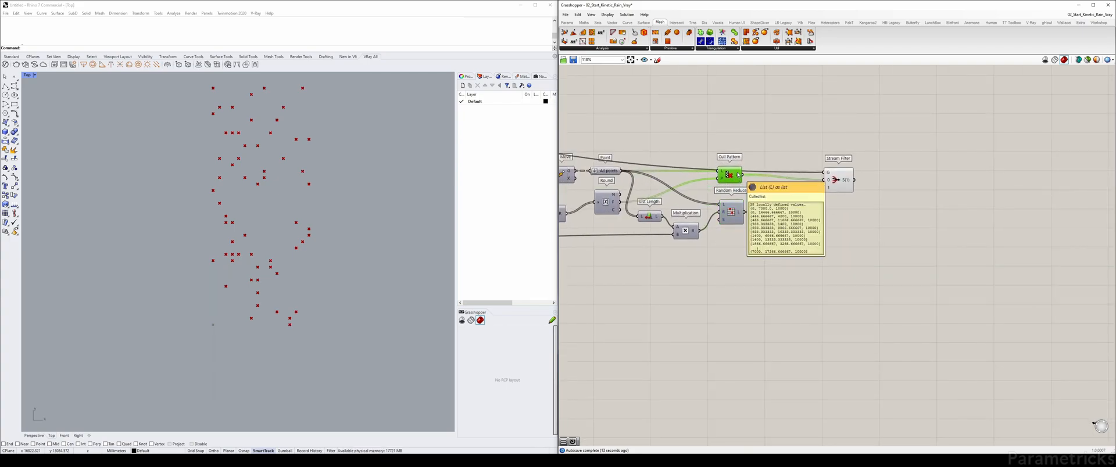
{"action": "left_click_drag", "start_coordinate": [836, 181], "coordinate": [834, 177]}
Step: Add a second Boolean Toggle above Cull Pattern and rename it "Use all Points?"
{"action": "left_click", "coordinate": [781, 135]}
{"action": "double_click", "coordinate": [780, 132]}
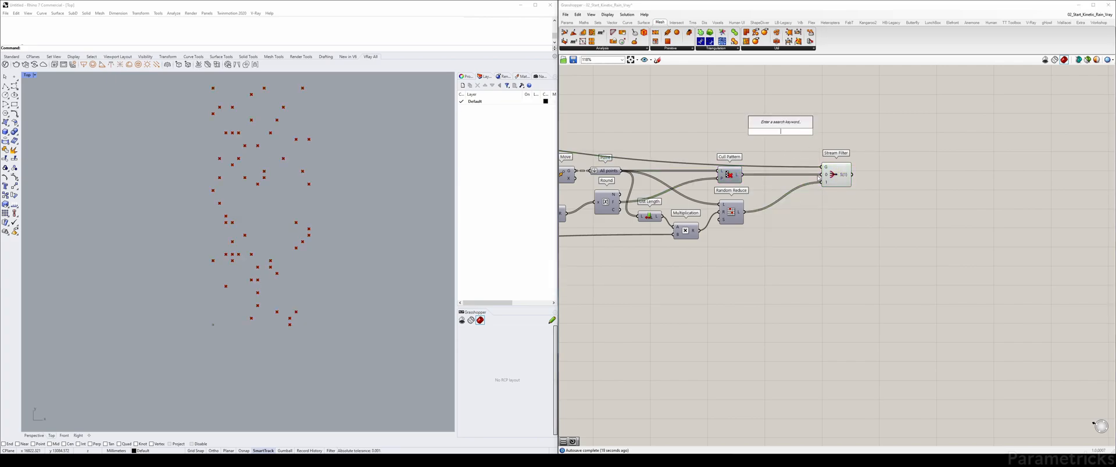
{"action": "type", "text": "toggle"}
{"action": "key", "text": "Return"}
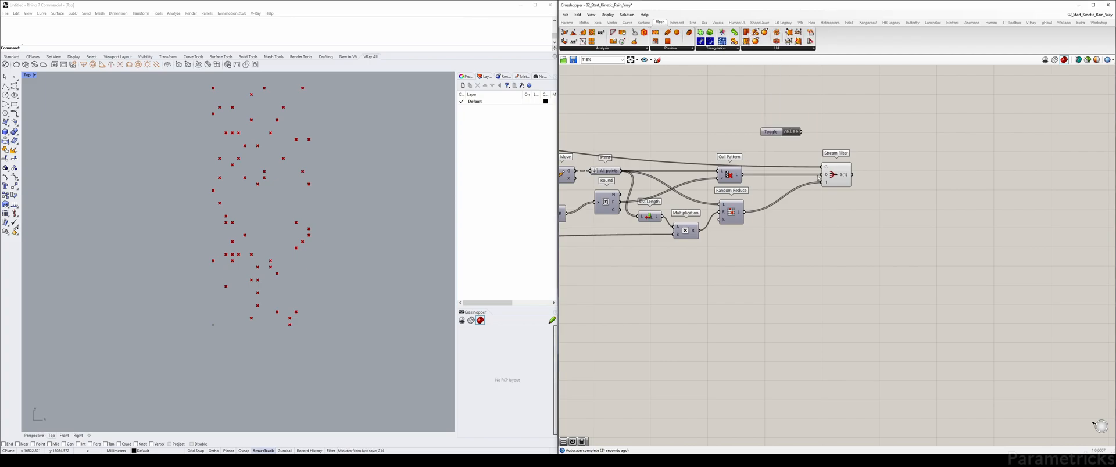
{"action": "right_click", "coordinate": [768, 133]}
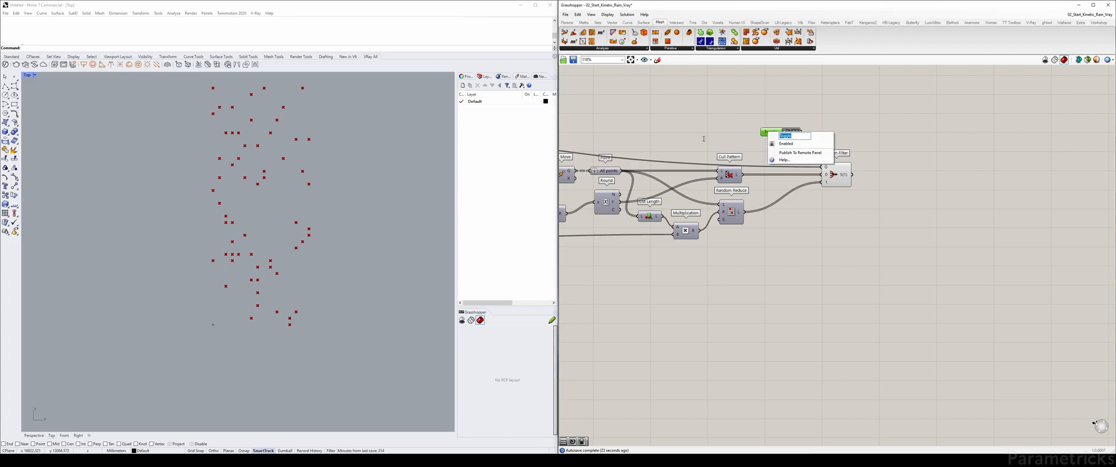
{"action": "type", "text": "Use all POints?"}
{"action": "left_click", "coordinate": [700, 103]}
{"action": "left_click_drag", "start_coordinate": [796, 129], "coordinate": [737, 130]}
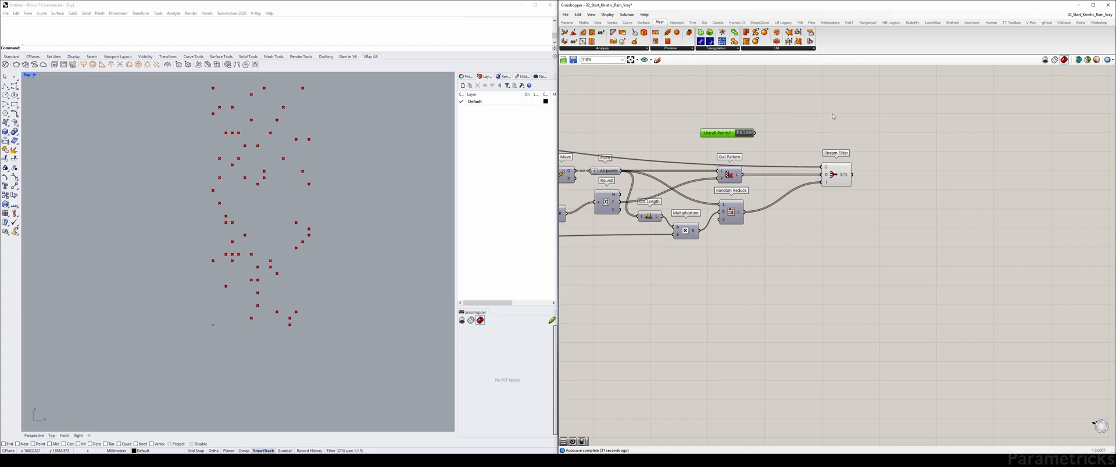
Step: Duplicate the Stream Filter and feed "Use all Points?" into the copy's G input
{"action": "left_click_drag", "start_coordinate": [843, 173], "coordinate": [901, 149], "text": "alt"}
{"action": "left_click", "coordinate": [843, 176]}
{"action": "scroll", "coordinate": [843, 176], "scroll_direction": "down", "scroll_amount": 6}
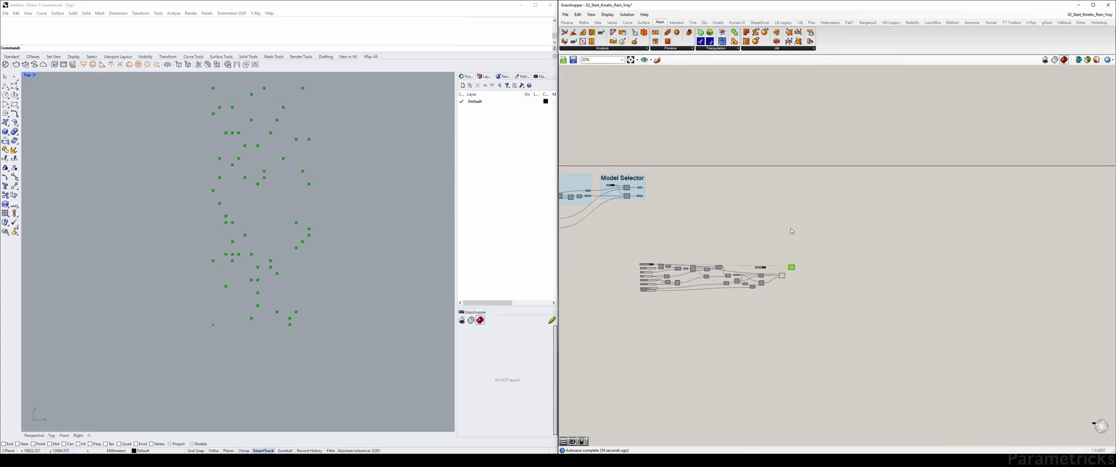
{"action": "scroll", "coordinate": [859, 186], "scroll_direction": "up", "scroll_amount": 7}
{"action": "left_click_drag", "start_coordinate": [688, 187], "coordinate": [847, 176]}
Step: Set "Use all Points?" to True and feed the first Stream Filter's output into input 0 of the second, replacing Cull Pattern
{"action": "left_click", "coordinate": [802, 245]}
{"action": "left_click_drag", "start_coordinate": [801, 245], "coordinate": [771, 251]}
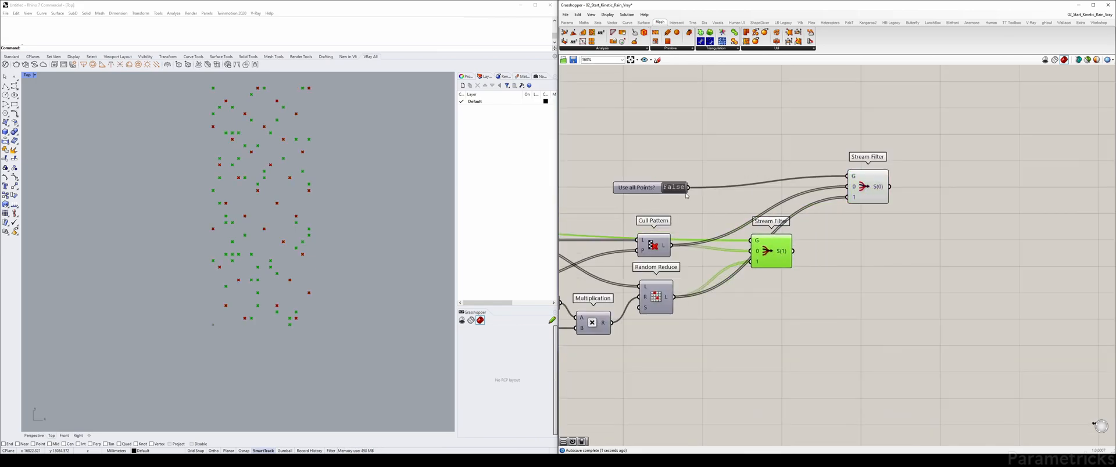
{"action": "left_click_drag", "start_coordinate": [637, 192], "coordinate": [642, 180]}
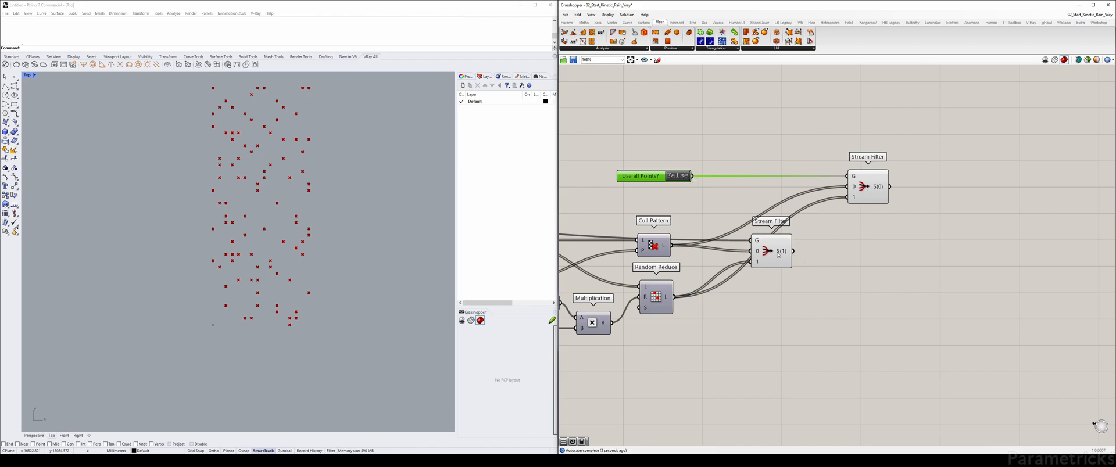
{"action": "left_click", "coordinate": [683, 176]}
{"action": "left_click_drag", "start_coordinate": [780, 247], "coordinate": [734, 265]}
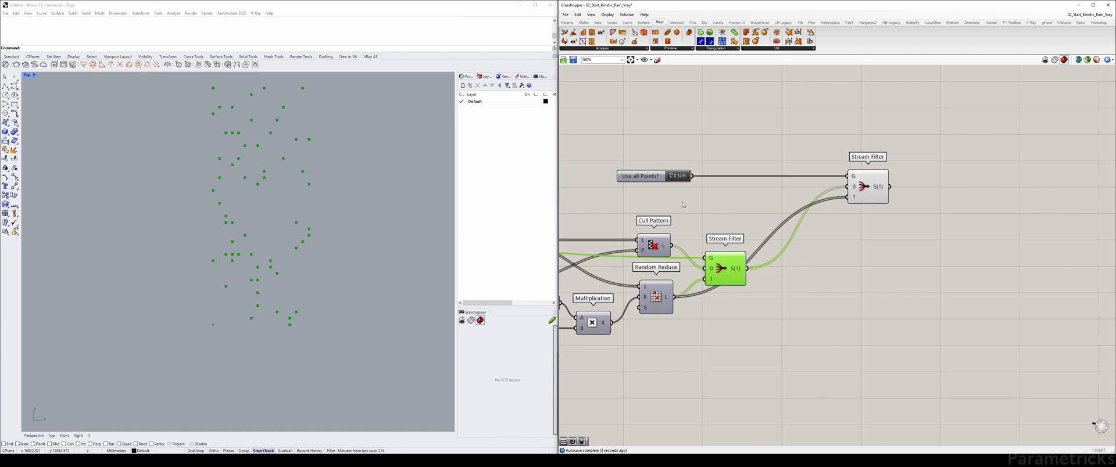
Step: Turn off the preview of the first Stream Filter
{"action": "left_click", "coordinate": [706, 211]}
{"action": "left_click", "coordinate": [722, 267]}
{"action": "key", "text": "ctrl+q"}
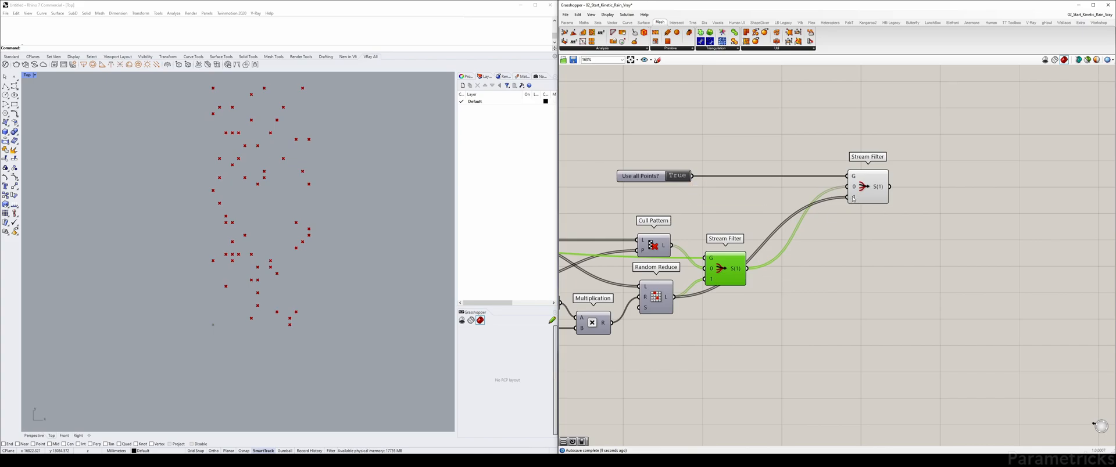
Step: Feed the "All points" parameter into input 1 of the second Stream Filter, replacing Random Reduce
{"action": "right_click_drag", "start_coordinate": [664, 219], "coordinate": [859, 192]}
{"action": "left_click_drag", "start_coordinate": [689, 213], "coordinate": [1041, 170]}
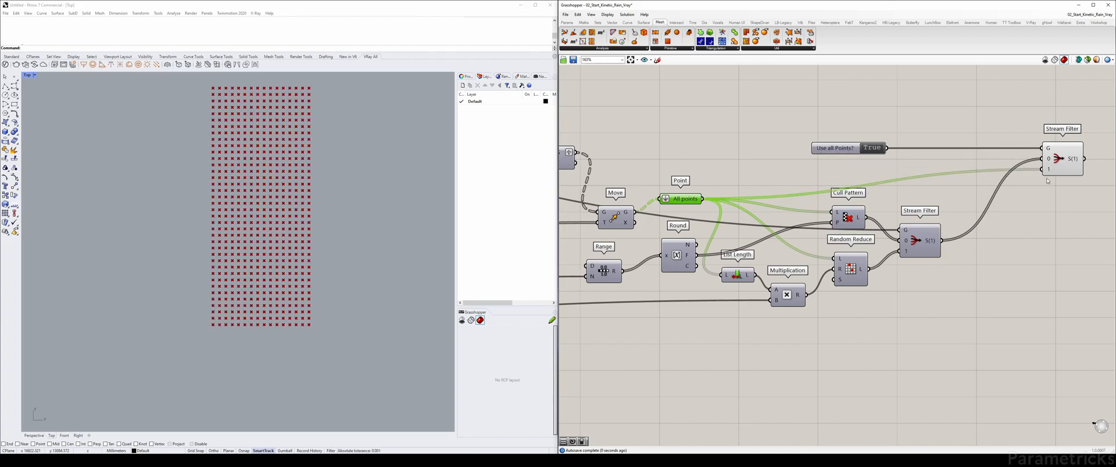
{"action": "right_click_drag", "start_coordinate": [1046, 180], "coordinate": [850, 198]}
{"action": "left_click", "coordinate": [849, 200]}
{"action": "right_click_drag", "start_coordinate": [580, 214], "coordinate": [751, 194]}
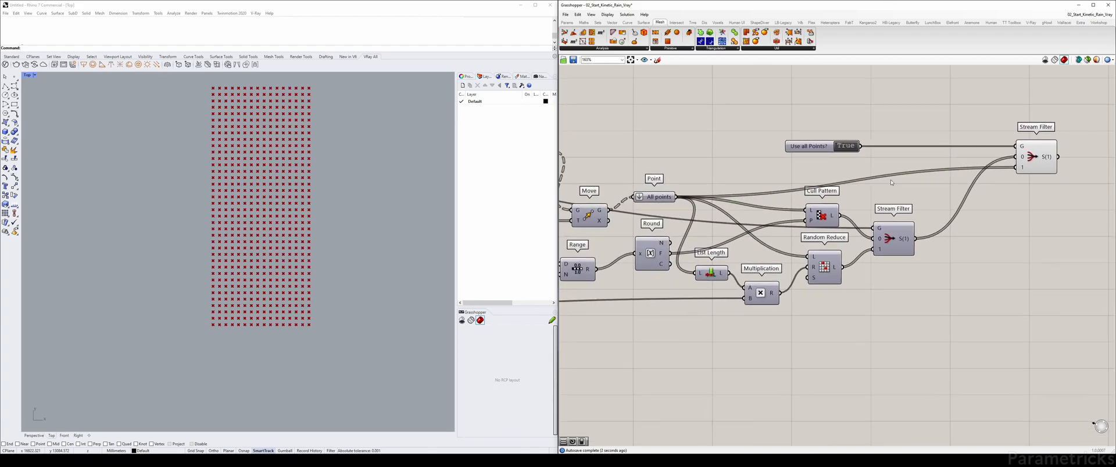
Step: Set the "Use all Points?" toggle to False
{"action": "scroll", "coordinate": [910, 133], "scroll_direction": "down", "scroll_amount": 3}
{"action": "left_click", "coordinate": [986, 148]}
{"action": "key", "text": "ctrl+q"}
{"action": "right_click_drag", "start_coordinate": [945, 127], "coordinate": [775, 155]}
{"action": "left_click", "coordinate": [744, 159]}
{"action": "scroll", "coordinate": [741, 159], "scroll_direction": "up", "scroll_amount": 3}
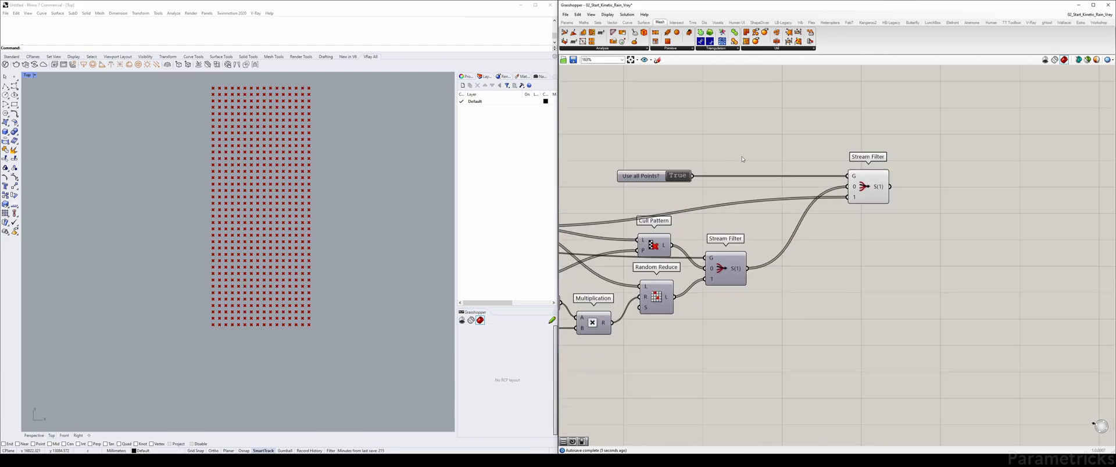
{"action": "left_click", "coordinate": [677, 176]}
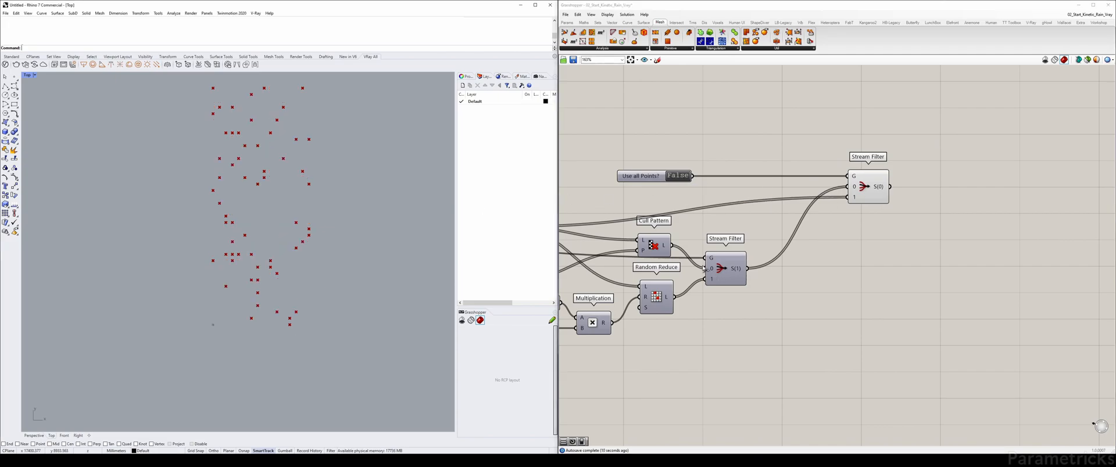
Step: Move the "Use all Points?" toggle to the start of the definition, above the "Randomize Reduction?" toggle
{"action": "scroll", "coordinate": [1003, 166], "scroll_direction": "down", "scroll_amount": 4}
{"action": "right_click_drag", "start_coordinate": [772, 168], "coordinate": [1038, 169]}
{"action": "scroll", "coordinate": [787, 163], "scroll_direction": "up", "scroll_amount": 4}
{"action": "scroll", "coordinate": [792, 167], "scroll_direction": "down", "scroll_amount": 4}
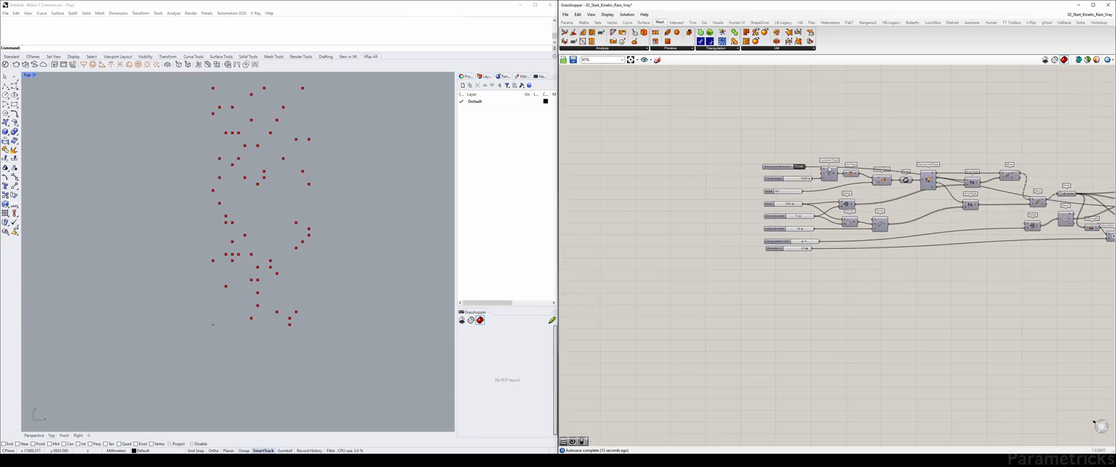
{"action": "left_click_drag", "start_coordinate": [1090, 171], "coordinate": [780, 160]}
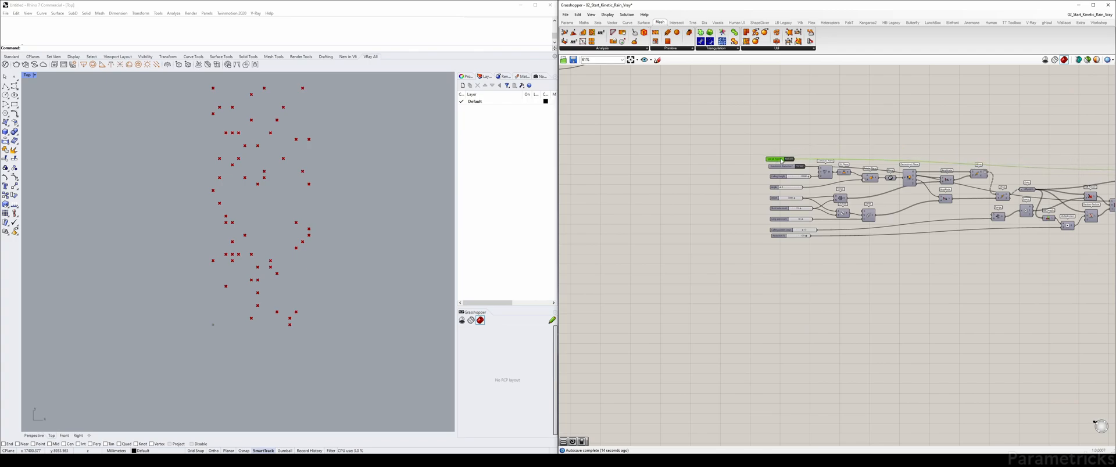
Step: Set the "Randomize Reduction?" toggle to False and the "Use all Points?" toggle to True
{"action": "scroll", "coordinate": [781, 160], "scroll_direction": "up", "scroll_amount": 5}
{"action": "scroll", "coordinate": [764, 177], "scroll_direction": "up", "scroll_amount": 3}
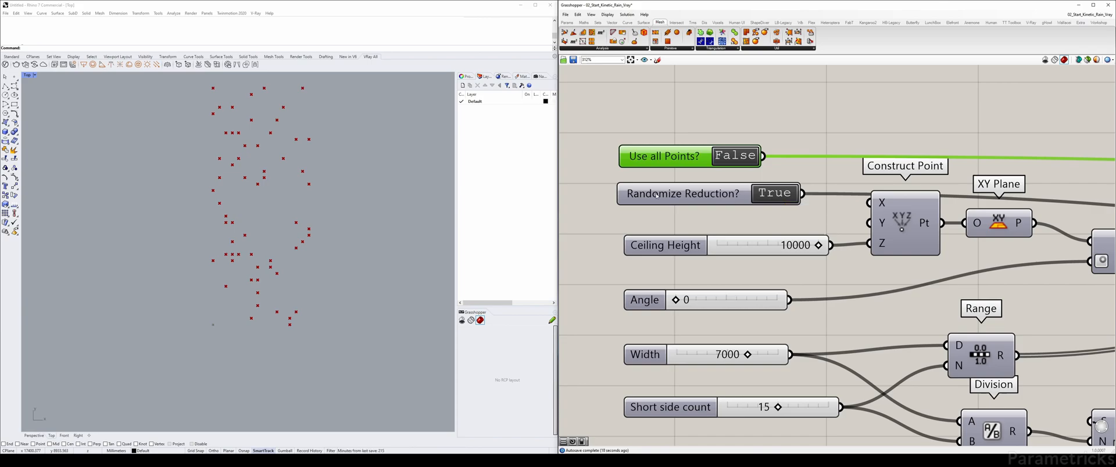
{"action": "double_click", "coordinate": [789, 196]}
{"action": "double_click", "coordinate": [736, 157]}
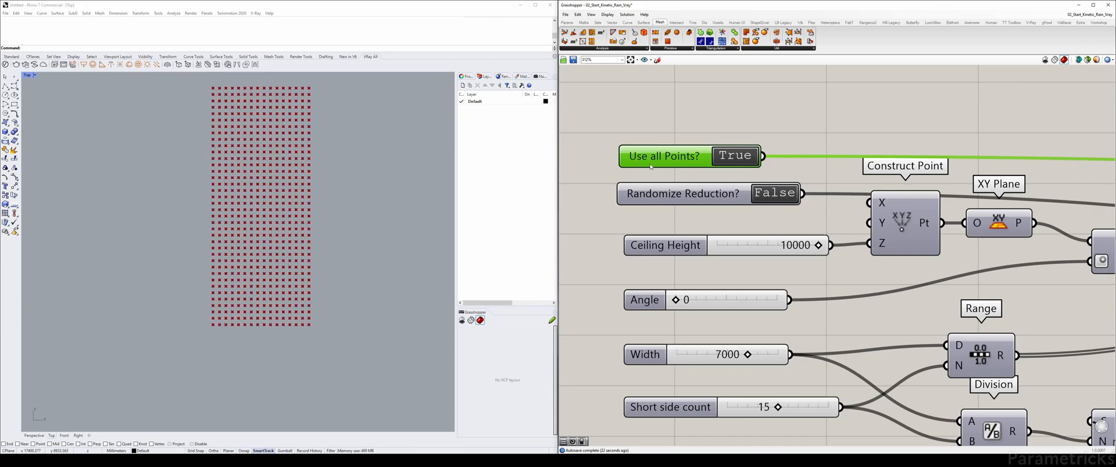
Step: Align the input toggles and sliders along their left edges and distribute them evenly in the vertical direction
{"action": "scroll", "coordinate": [664, 108], "scroll_direction": "down", "scroll_amount": 3}
{"action": "left_click_drag", "start_coordinate": [672, 82], "coordinate": [624, 361]}
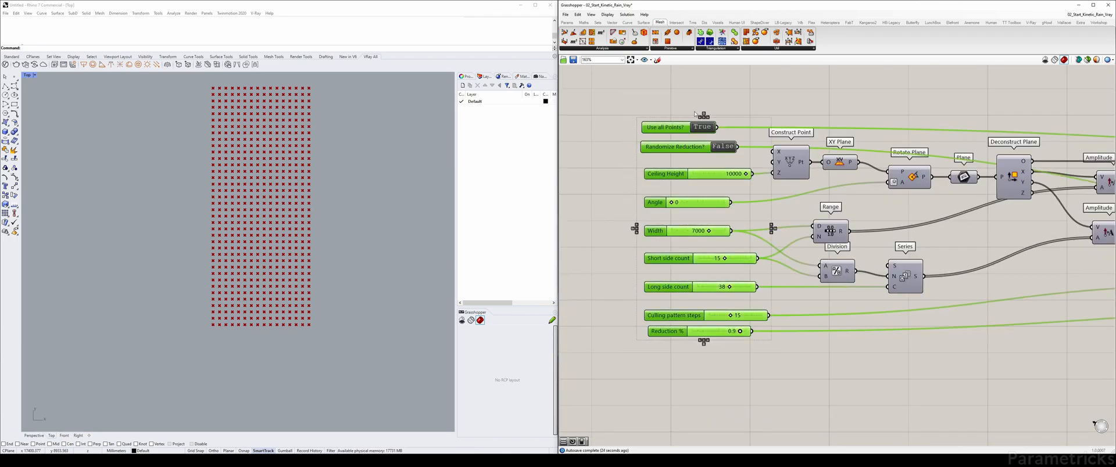
{"action": "left_click", "coordinate": [704, 114]}
{"action": "left_click", "coordinate": [700, 117]}
{"action": "left_click", "coordinate": [734, 93]}
Step: Add a Point parameter after the final Stream Filter and feed the filter's output into it
{"action": "scroll", "coordinate": [734, 92], "scroll_direction": "down", "scroll_amount": 5}
{"action": "right_click_drag", "start_coordinate": [1043, 105], "coordinate": [628, 127]}
{"action": "scroll", "coordinate": [750, 147], "scroll_direction": "up", "scroll_amount": 3}
{"action": "left_click", "coordinate": [711, 168]}
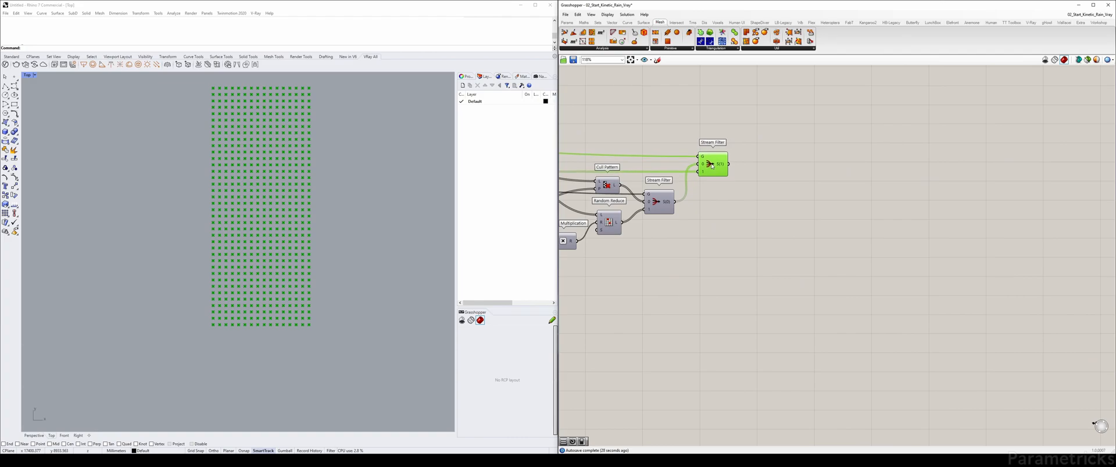
{"action": "left_click", "coordinate": [735, 145]}
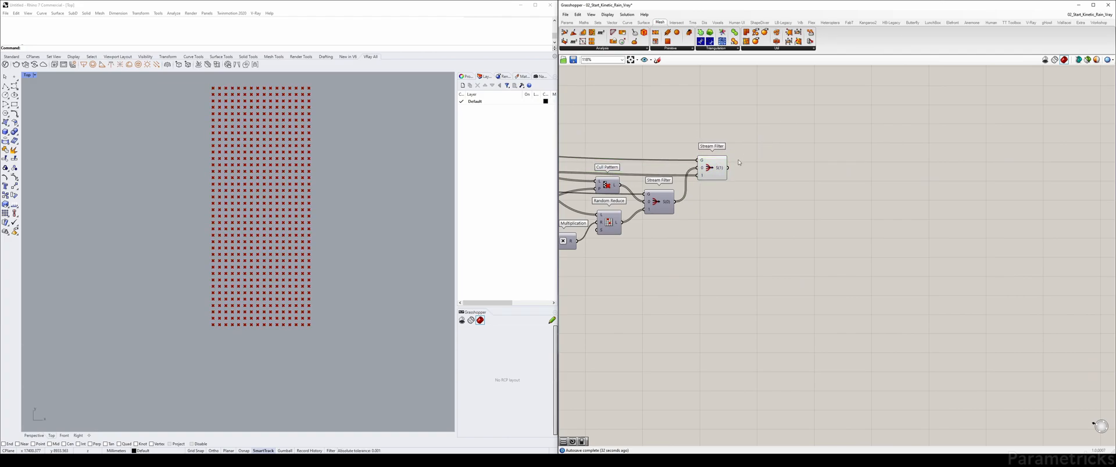
{"action": "double_click", "coordinate": [805, 180]}
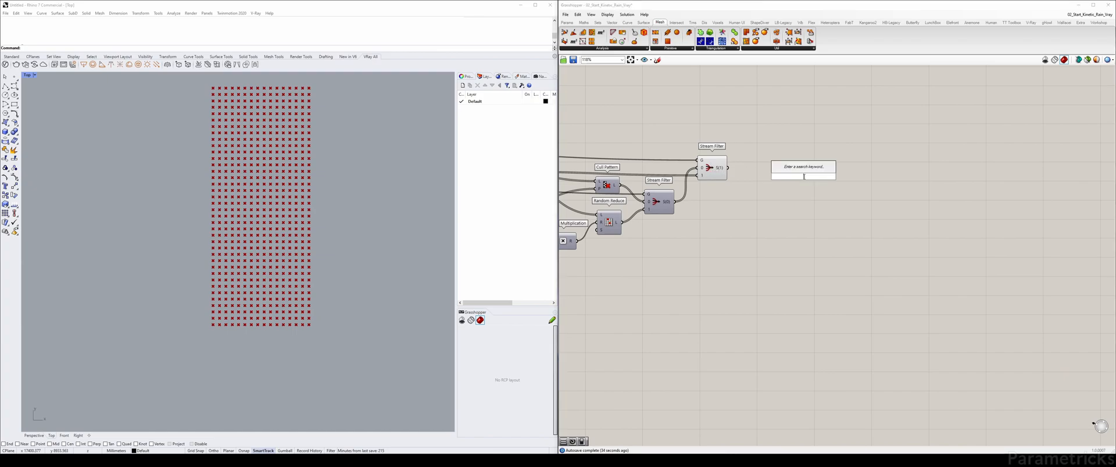
{"action": "type", "text": "point"}
{"action": "key", "text": "Return"}
{"action": "scroll", "coordinate": [804, 180], "scroll_direction": "up", "scroll_amount": 3}
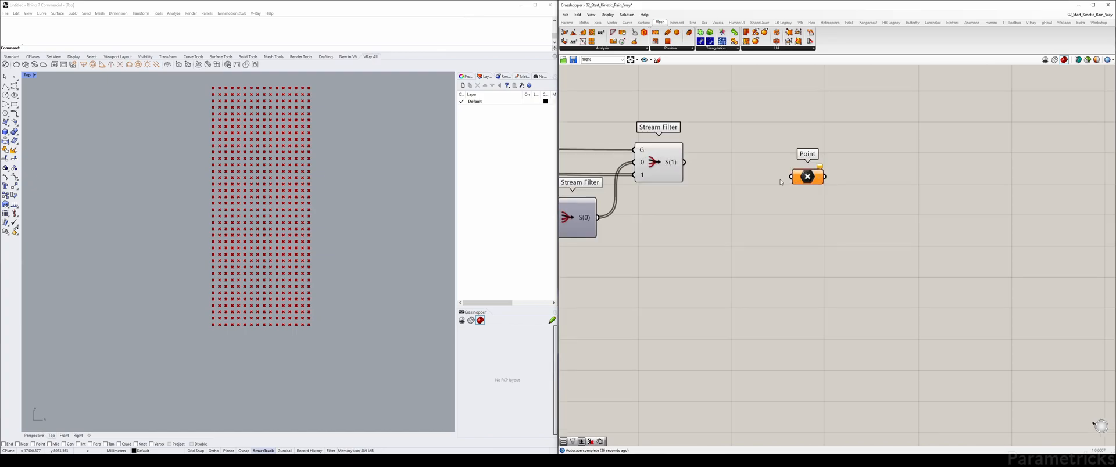
{"action": "left_click_drag", "start_coordinate": [684, 162], "coordinate": [749, 164]}
Step: Rename the new Point parameter "Starting Points" and turn off the preview of the final Stream Filter
{"action": "right_click", "coordinate": [749, 164]}
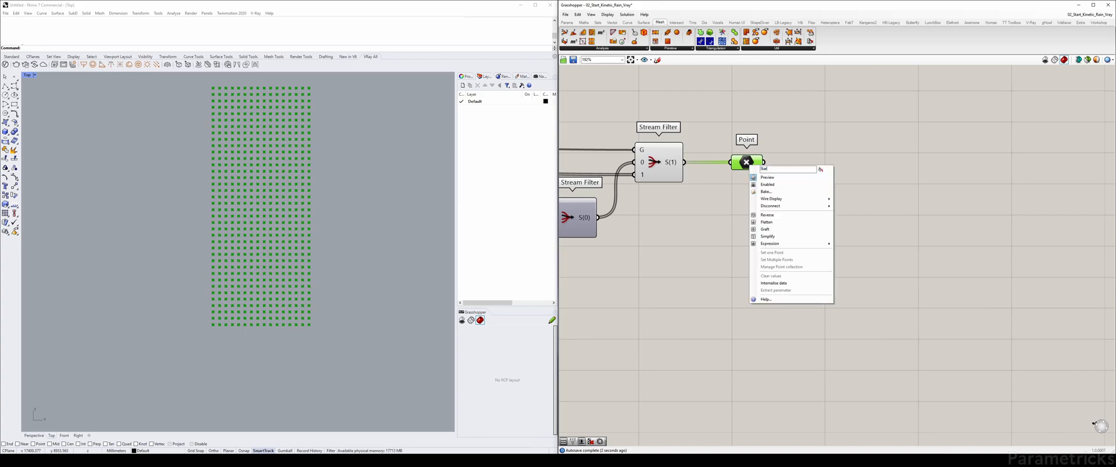
{"action": "type", "text": "oints"}
{"action": "key", "text": "Return"}
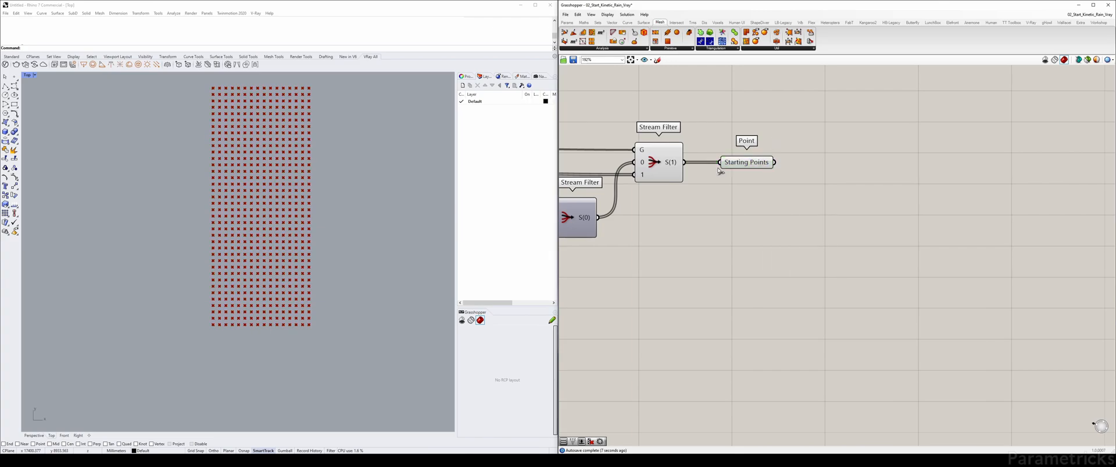
{"action": "left_click", "coordinate": [659, 169]}
Step: Review the grid definition from its input toggles and sliders through to the Starting Points parameter
{"action": "scroll", "coordinate": [648, 186], "scroll_direction": "down", "scroll_amount": 3}
{"action": "right_click_drag", "start_coordinate": [648, 186], "coordinate": [897, 168]}
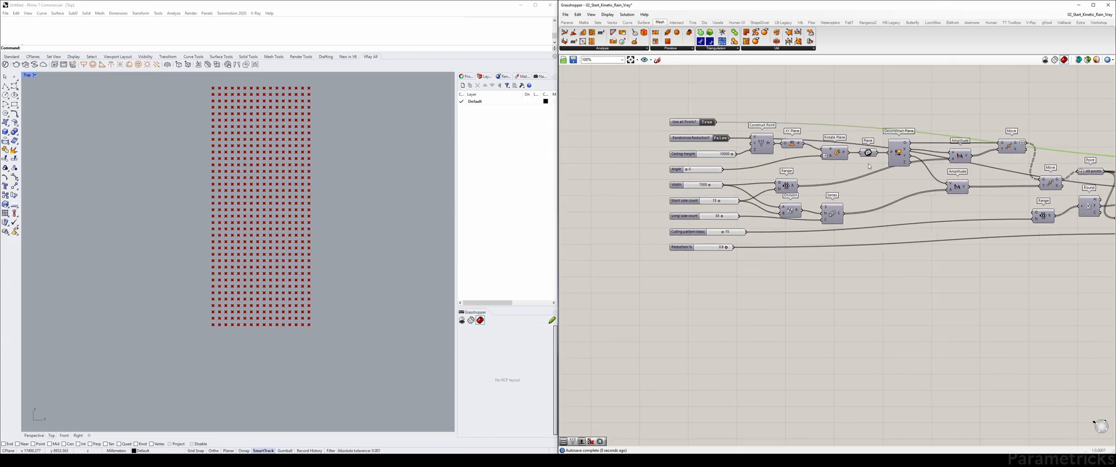
{"action": "right_click_drag", "start_coordinate": [773, 137], "coordinate": [917, 166]}
{"action": "scroll", "coordinate": [645, 154], "scroll_direction": "up", "scroll_amount": 2}
{"action": "left_click", "coordinate": [646, 154]}
{"action": "scroll", "coordinate": [646, 156], "scroll_direction": "down", "scroll_amount": 4}
{"action": "scroll", "coordinate": [671, 153], "scroll_direction": "up", "scroll_amount": 2}
{"action": "left_click_drag", "start_coordinate": [734, 92], "coordinate": [702, 245]}
{"action": "scroll", "coordinate": [754, 168], "scroll_direction": "up", "scroll_amount": 4}
{"action": "left_click", "coordinate": [605, 181]}
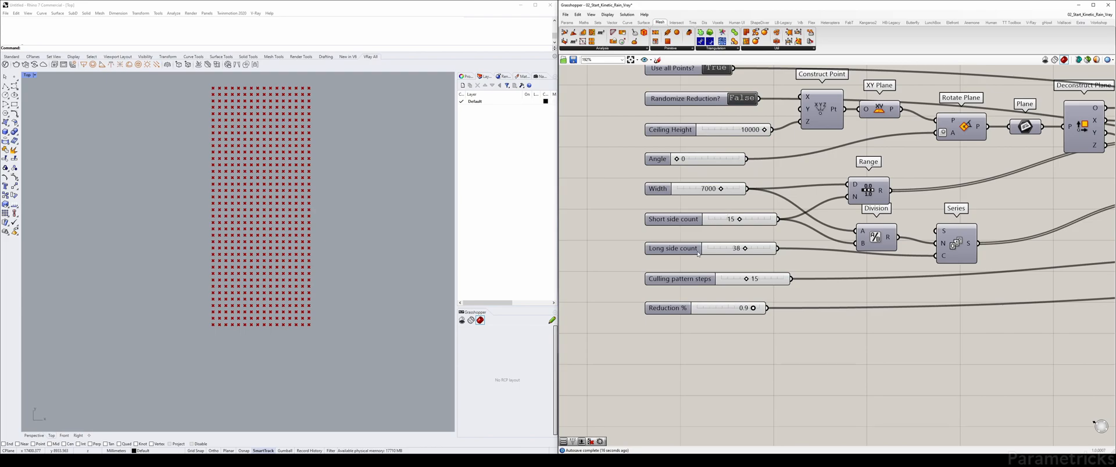
{"action": "left_click", "coordinate": [675, 250]}
{"action": "left_click", "coordinate": [695, 283]}
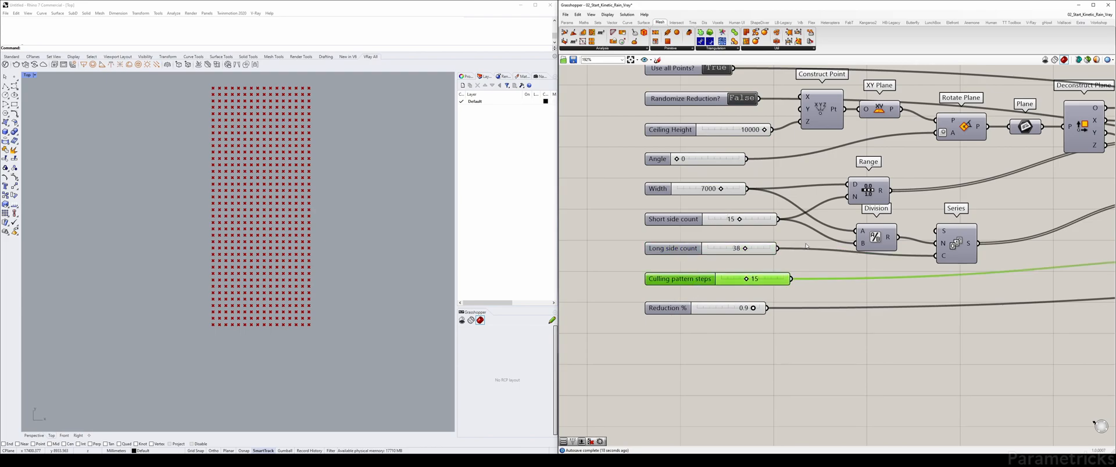
{"action": "scroll", "coordinate": [805, 247], "scroll_direction": "down", "scroll_amount": 4}
{"action": "right_click_drag", "start_coordinate": [871, 204], "coordinate": [692, 211]}
{"action": "right_click_drag", "start_coordinate": [1093, 218], "coordinate": [697, 211]}
{"action": "scroll", "coordinate": [708, 204], "scroll_direction": "up", "scroll_amount": 3}
{"action": "left_click_drag", "start_coordinate": [724, 107], "coordinate": [704, 218]}
{"action": "scroll", "coordinate": [761, 180], "scroll_direction": "down", "scroll_amount": 5}
{"action": "right_click_drag", "start_coordinate": [760, 179], "coordinate": [932, 161]}
{"action": "right_click_drag", "start_coordinate": [683, 150], "coordinate": [810, 248]}
{"action": "right_click_drag", "start_coordinate": [651, 139], "coordinate": [762, 114]}
{"action": "left_click", "coordinate": [728, 116]}
{"action": "scroll", "coordinate": [741, 223], "scroll_direction": "up", "scroll_amount": 4}
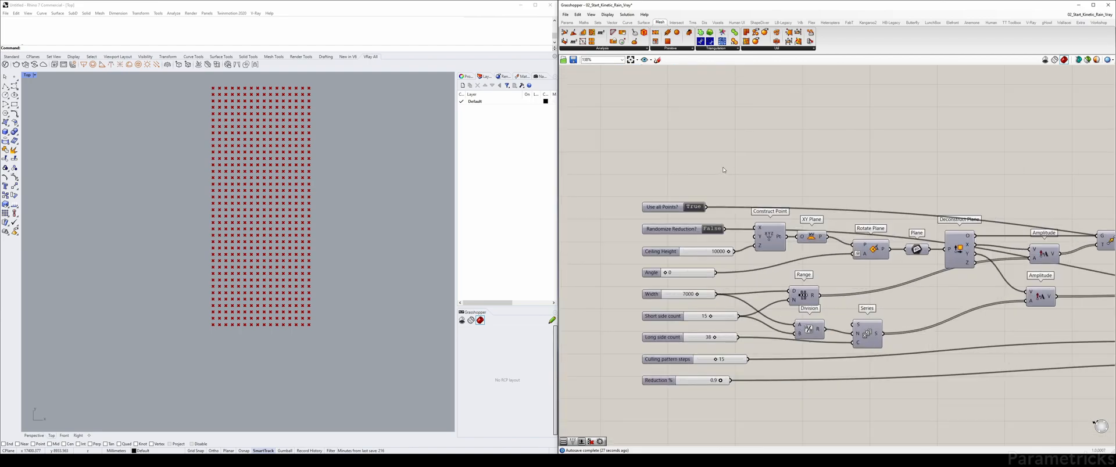
Step: Copy the "Model Selector" title above the grid components and change its text to "Grid Points"
{"action": "scroll", "coordinate": [712, 167], "scroll_direction": "down", "scroll_amount": 10}
{"action": "right_click_drag", "start_coordinate": [724, 150], "coordinate": [742, 159]}
{"action": "scroll", "coordinate": [705, 107], "scroll_direction": "up", "scroll_amount": 3}
{"action": "left_click_drag", "start_coordinate": [725, 139], "coordinate": [788, 248], "text": "alt"}
{"action": "scroll", "coordinate": [772, 244], "scroll_direction": "up", "scroll_amount": 4}
{"action": "double_click", "coordinate": [787, 249]}
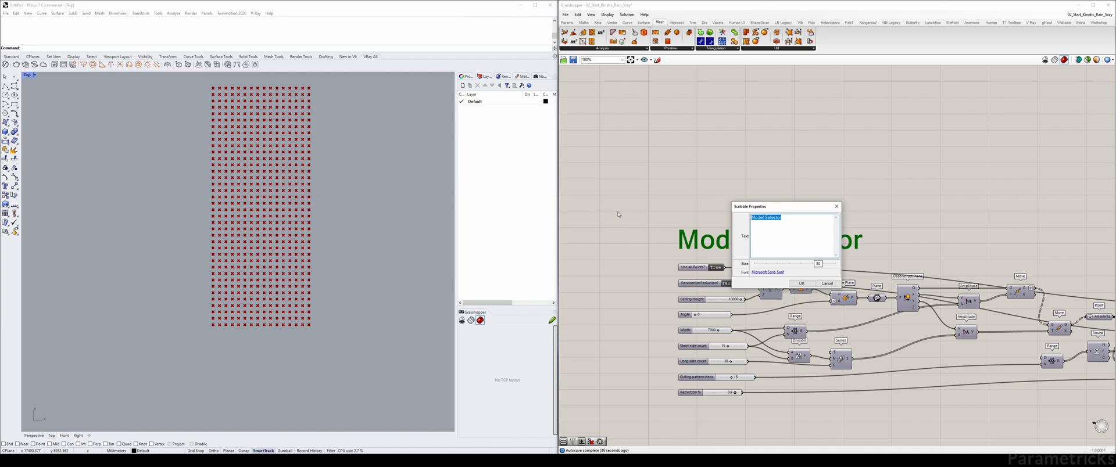
{"action": "type", "text": "G"}
{"action": "left_click", "coordinate": [801, 283]}
Step: Group all the grid components from the input sliders to Starting Points together with the "Grid Points" title
{"action": "scroll", "coordinate": [766, 192], "scroll_direction": "down", "scroll_amount": 5}
{"action": "right_click_drag", "start_coordinate": [766, 192], "coordinate": [741, 191]}
{"action": "left_click_drag", "start_coordinate": [697, 168], "coordinate": [1023, 289]}
{"action": "left_click", "coordinate": [866, 138]}
{"action": "right_click_drag", "start_coordinate": [864, 172], "coordinate": [960, 134]}
{"action": "left_click_drag", "start_coordinate": [952, 179], "coordinate": [707, 192]}
{"action": "right_click_drag", "start_coordinate": [707, 193], "coordinate": [787, 192]}
{"action": "left_click_drag", "start_coordinate": [787, 197], "coordinate": [969, 173]}
{"action": "right_click_drag", "start_coordinate": [985, 159], "coordinate": [735, 185]}
{"action": "left_click_drag", "start_coordinate": [735, 185], "coordinate": [769, 156]}
{"action": "right_click_drag", "start_coordinate": [707, 113], "coordinate": [766, 139]}
{"action": "left_click", "coordinate": [766, 139]}
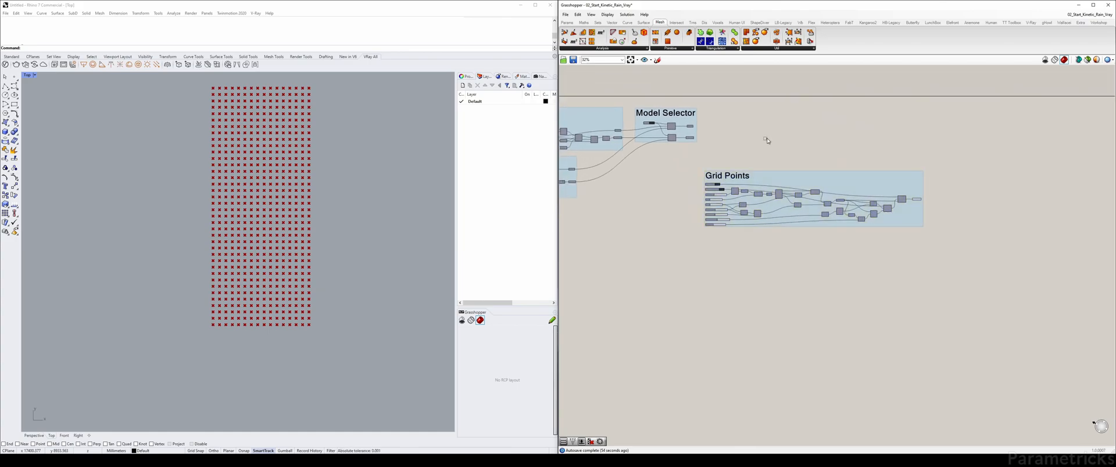
Step: Move the Grid Points group further down, away from the Model Selector group
{"action": "left_click_drag", "start_coordinate": [781, 178], "coordinate": [787, 226]}
{"action": "left_click", "coordinate": [802, 175]}
{"action": "right_click_drag", "start_coordinate": [796, 165], "coordinate": [705, 168]}
Step: Switch to Rhino and show the Perspective viewport maximized in place of the Top view
{"action": "left_click", "coordinate": [99, 49]}
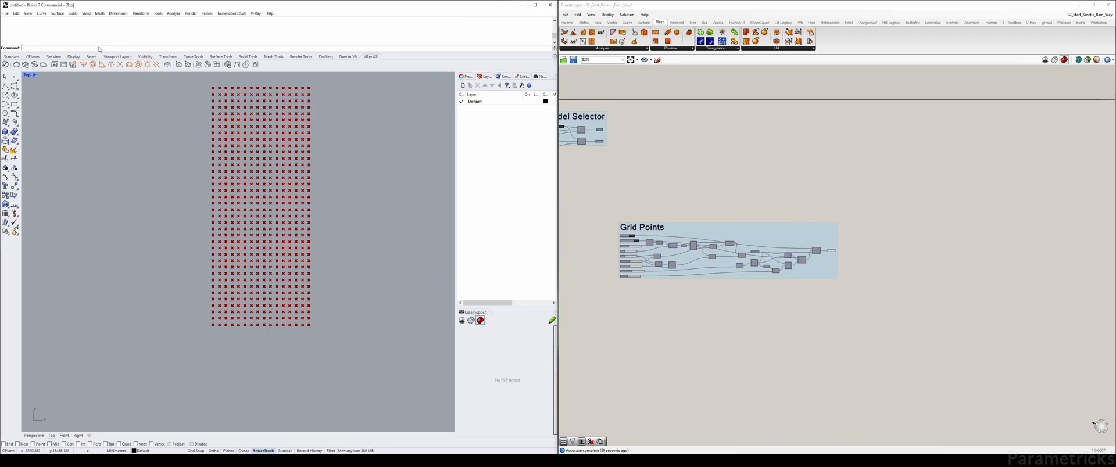
{"action": "double_click", "coordinate": [27, 75]}
{"action": "double_click", "coordinate": [246, 75]}
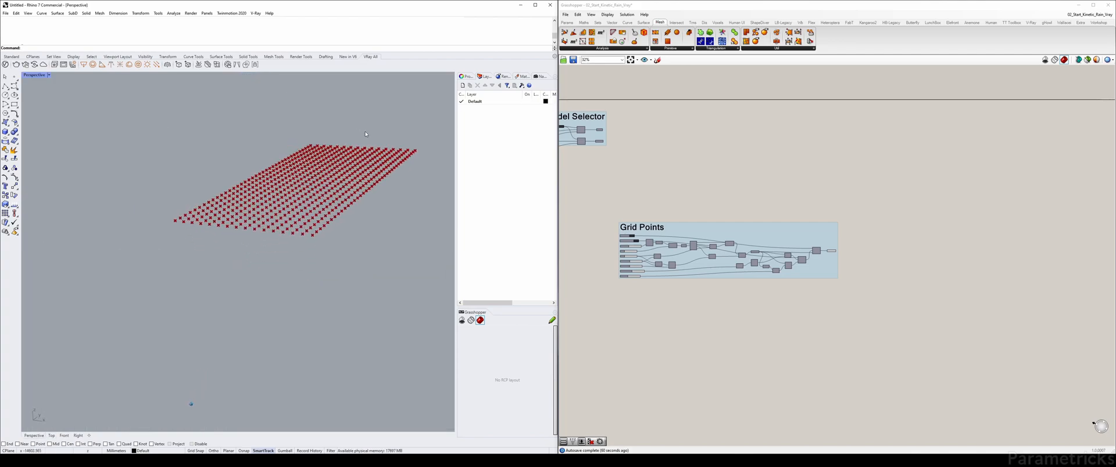
{"action": "scroll", "coordinate": [360, 135], "scroll_direction": "up", "scroll_amount": 2}
Step: Add a Vector 2Pt component to the Grasshopper canvas near the Model Selector group
{"action": "double_click", "coordinate": [785, 141]}
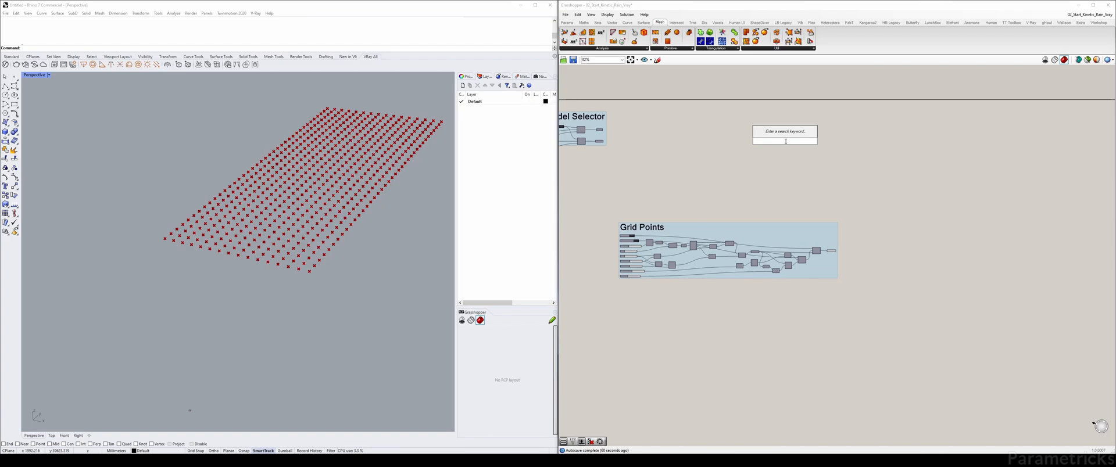
{"action": "type", "text": "vec"}
{"action": "key", "text": "Up"}
{"action": "key", "text": "Up"}
{"action": "key", "text": "Return"}
{"action": "scroll", "coordinate": [785, 137], "scroll_direction": "up", "scroll_amount": 2}
{"action": "left_click_drag", "start_coordinate": [785, 141], "coordinate": [631, 135]}
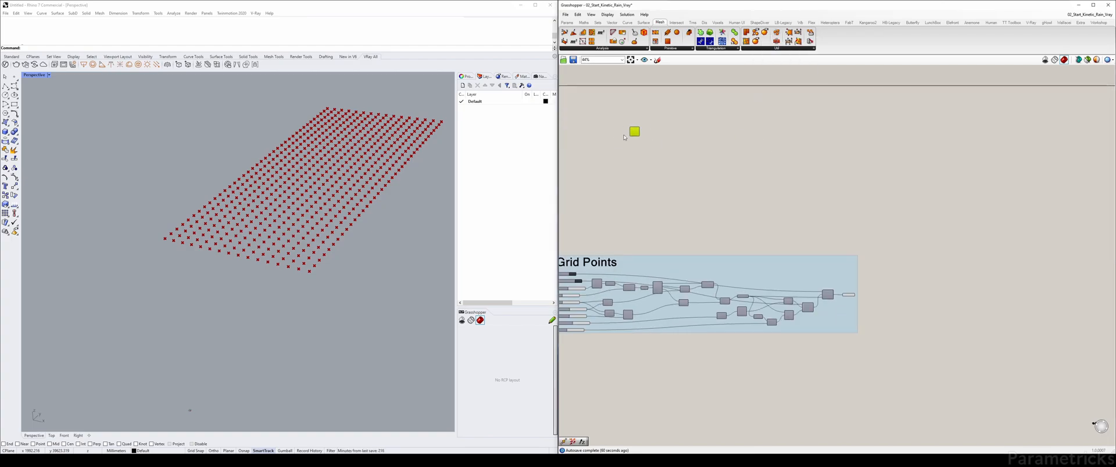
Step: Connect the Model Selector's point output to Vector 2Pt's A input and the Starting Points parameter to its B input
{"action": "right_click_drag", "start_coordinate": [631, 136], "coordinate": [819, 165]}
{"action": "scroll", "coordinate": [733, 156], "scroll_direction": "up", "scroll_amount": 5}
{"action": "left_click_drag", "start_coordinate": [719, 159], "coordinate": [925, 164]}
{"action": "right_click_drag", "start_coordinate": [942, 189], "coordinate": [635, 139]}
{"action": "scroll", "coordinate": [635, 138], "scroll_direction": "down", "scroll_amount": 3}
{"action": "left_click_drag", "start_coordinate": [631, 125], "coordinate": [930, 298]}
{"action": "right_click_drag", "start_coordinate": [924, 294], "coordinate": [770, 201]}
{"action": "scroll", "coordinate": [687, 227], "scroll_direction": "up", "scroll_amount": 4}
{"action": "left_click_drag", "start_coordinate": [688, 259], "coordinate": [775, 191]}
Step: Add a Move component and place it just after Vector 2Pt
{"action": "double_click", "coordinate": [734, 122]}
{"action": "type", "text": "move"}
{"action": "key", "text": "Return"}
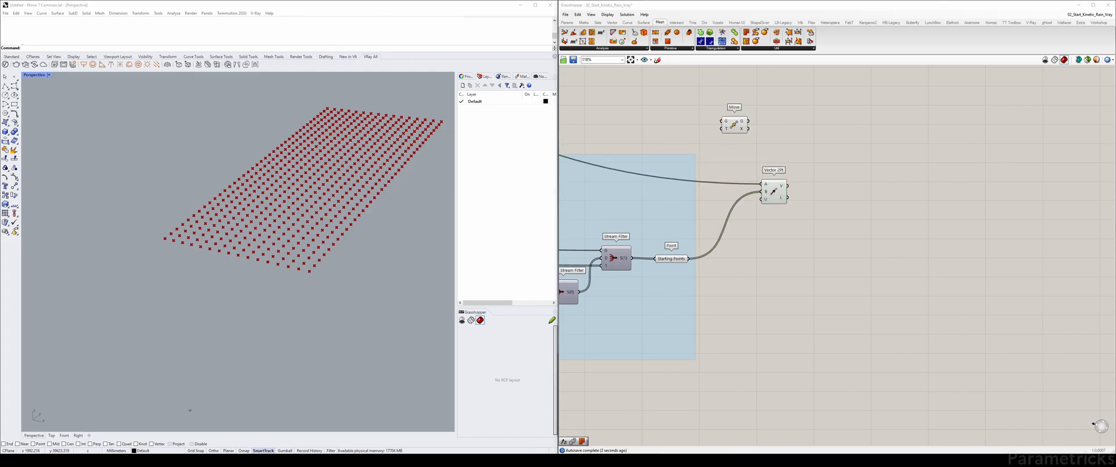
{"action": "left_click_drag", "start_coordinate": [734, 125], "coordinate": [824, 184]}
Step: Feed the Model Selector's geometry into the Move component's G input, with Vector 2Pt's V output driving T
{"action": "scroll", "coordinate": [802, 173], "scroll_direction": "down", "scroll_amount": 8}
{"action": "right_click_drag", "start_coordinate": [802, 173], "coordinate": [873, 191]}
{"action": "scroll", "coordinate": [680, 112], "scroll_direction": "up", "scroll_amount": 5}
{"action": "scroll", "coordinate": [806, 207], "scroll_direction": "down", "scroll_amount": 5}
{"action": "left_click_drag", "start_coordinate": [599, 120], "coordinate": [960, 230]}
{"action": "scroll", "coordinate": [958, 249], "scroll_direction": "up", "scroll_amount": 8}
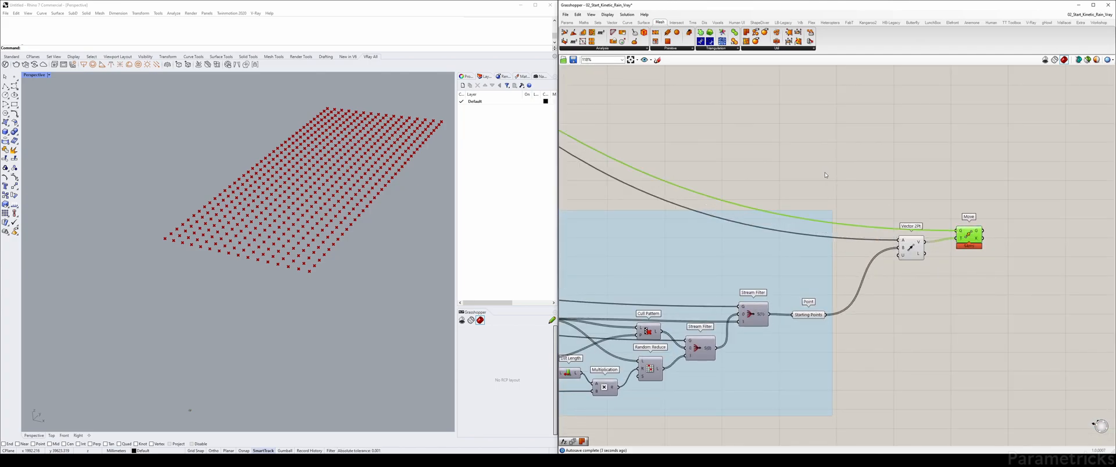
Step: Turn off the preview of the Vector 2Pt component
{"action": "scroll", "coordinate": [821, 174], "scroll_direction": "up", "scroll_amount": 3}
{"action": "left_click", "coordinate": [540, 206]}
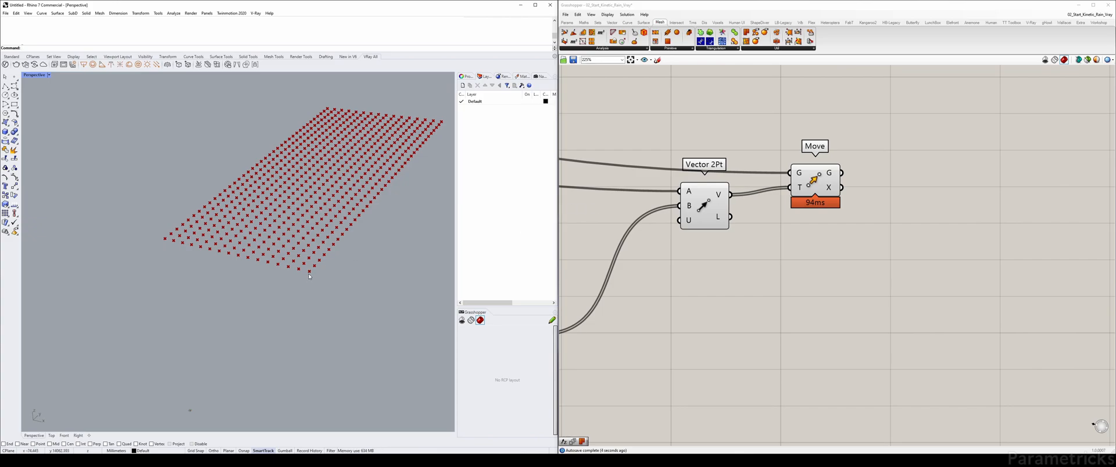
{"action": "left_click", "coordinate": [711, 211]}
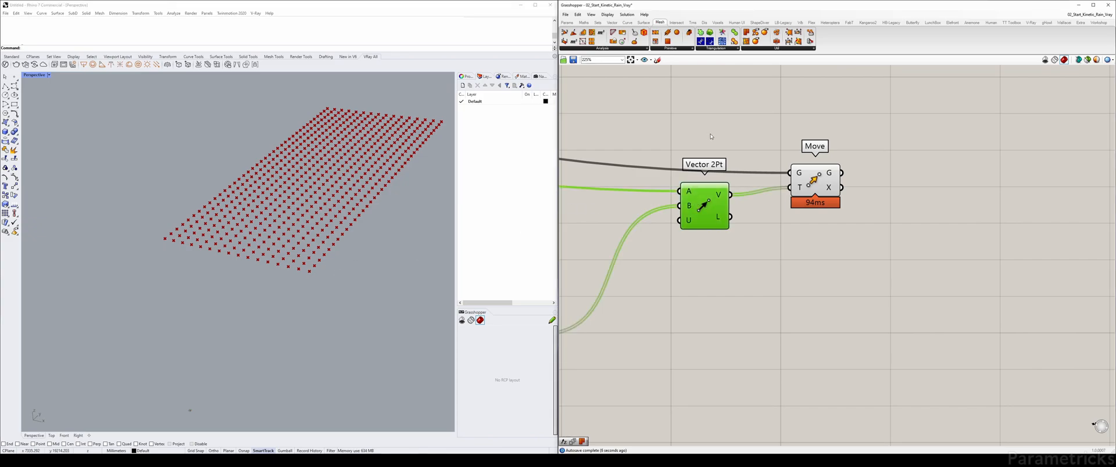
Step: Zoom the Perspective view to the Move component's output and examine the droplets' size at the grid points
{"action": "left_click", "coordinate": [821, 184]}
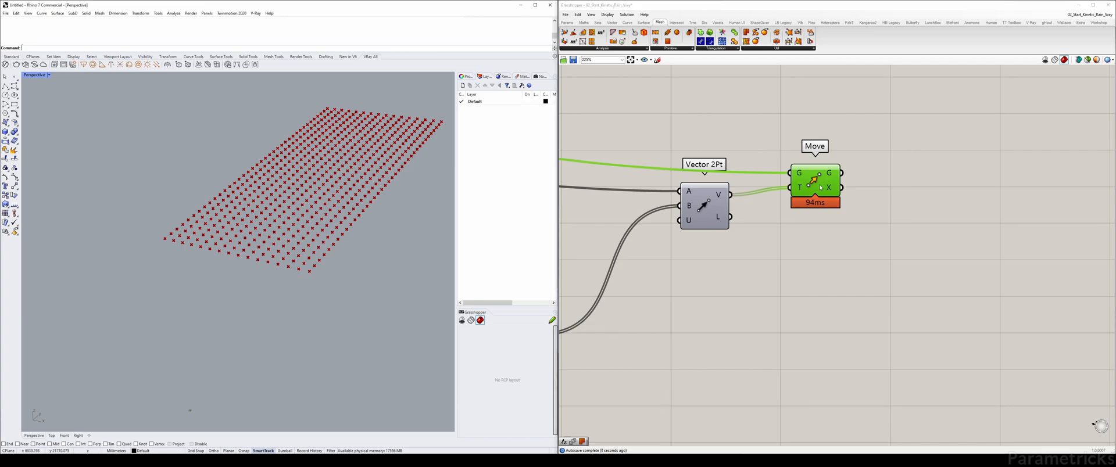
{"action": "left_click", "coordinate": [297, 267]}
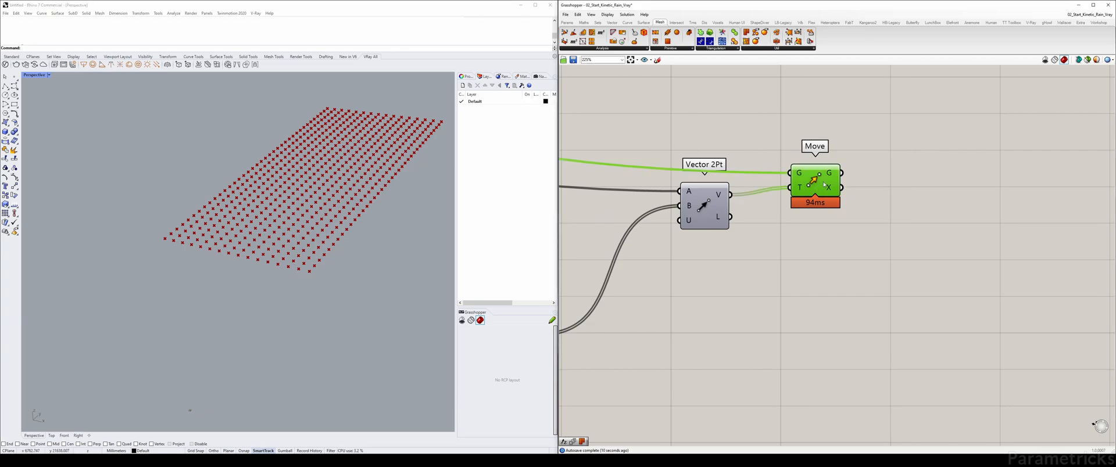
{"action": "scroll", "coordinate": [312, 275], "scroll_direction": "up", "scroll_amount": 2}
{"action": "scroll", "coordinate": [314, 272], "scroll_direction": "up", "scroll_amount": 1}
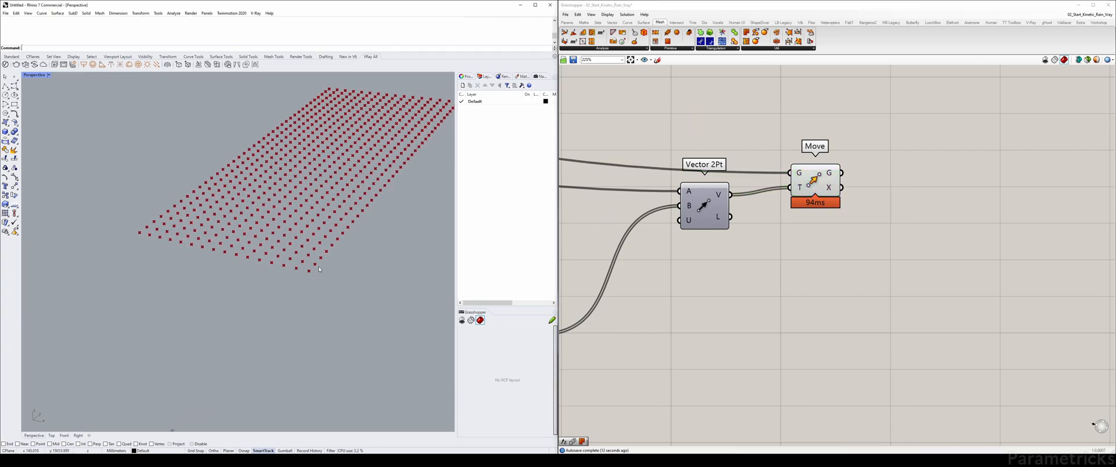
{"action": "left_click", "coordinate": [821, 182]}
{"action": "middle_click", "coordinate": [822, 181]}
{"action": "left_click", "coordinate": [842, 199]}
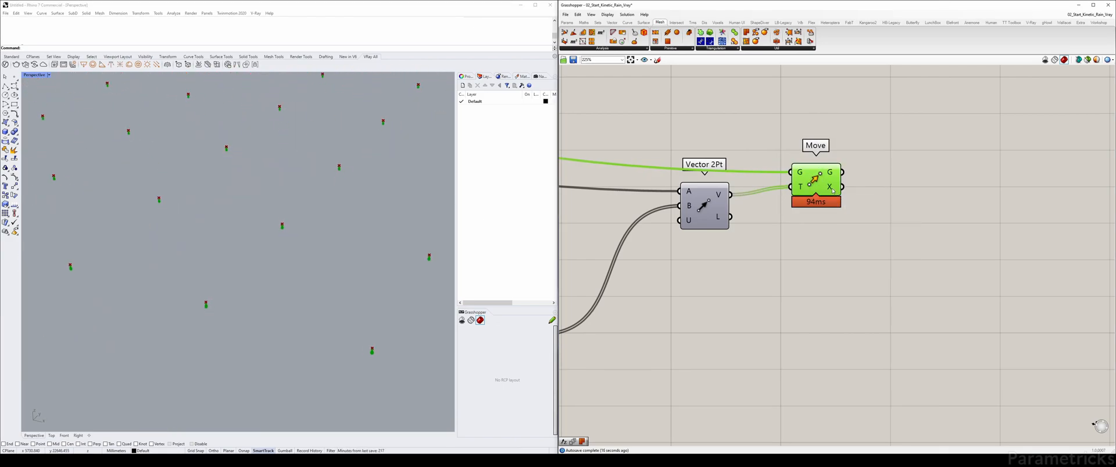
Step: Raise the maximum of the droplet model's Scale slider to 30 and set its value to 30
{"action": "scroll", "coordinate": [831, 189], "scroll_direction": "down", "scroll_amount": 8}
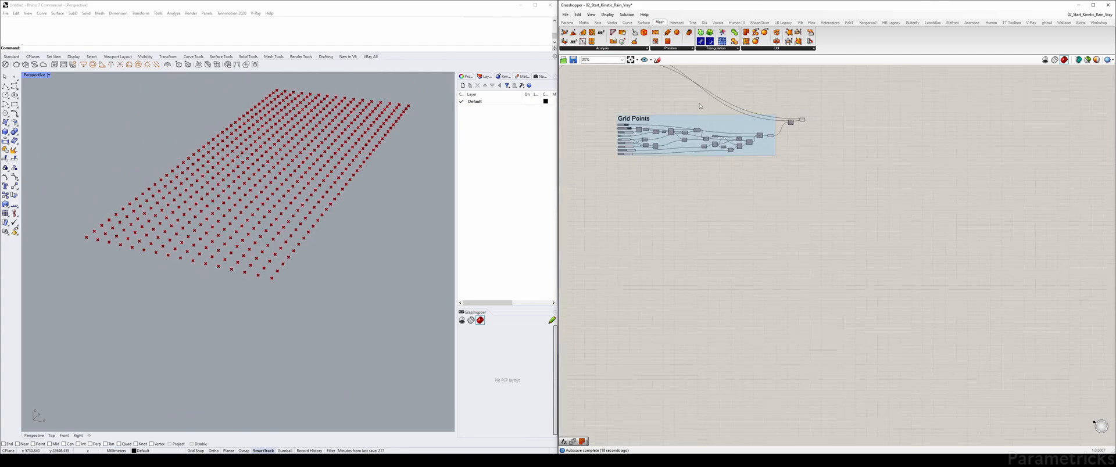
{"action": "scroll", "coordinate": [654, 81], "scroll_direction": "up", "scroll_amount": 8}
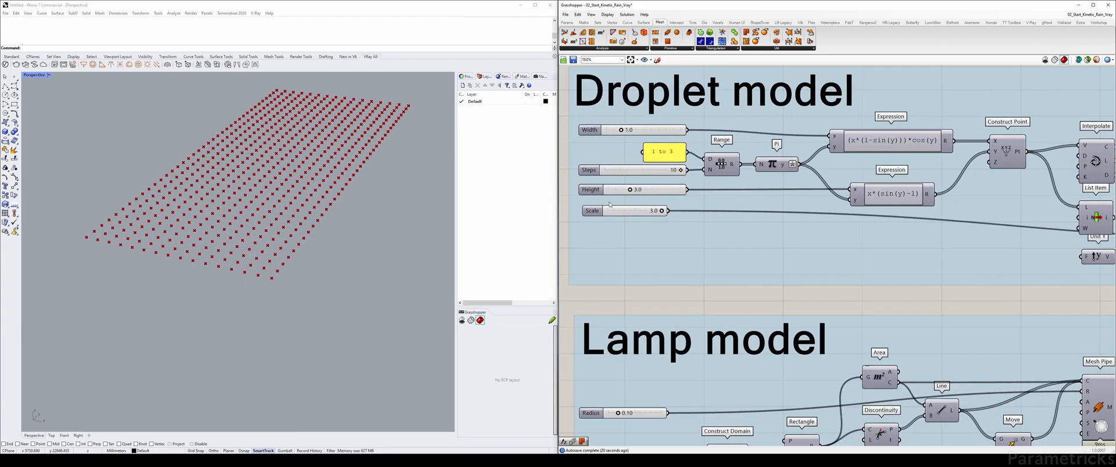
{"action": "double_click", "coordinate": [593, 212]}
{"action": "double_click", "coordinate": [603, 232]}
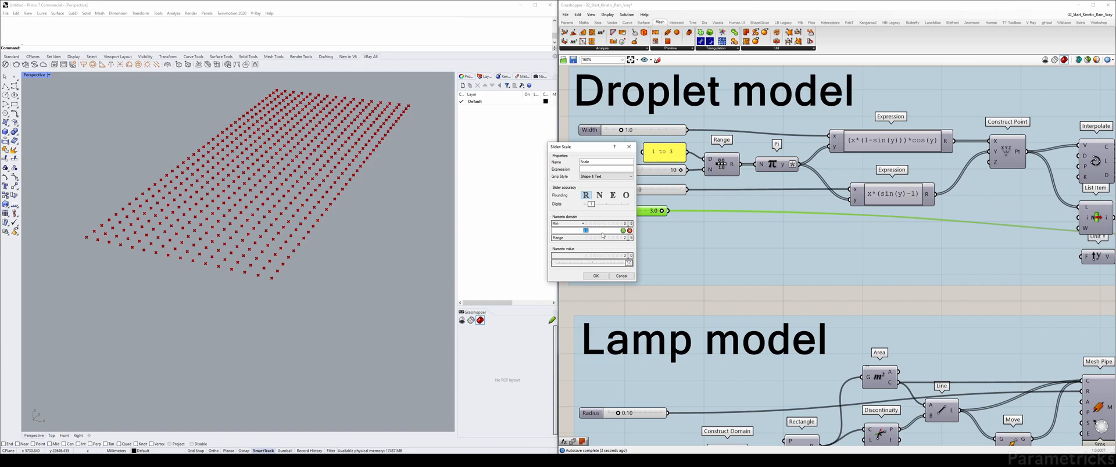
{"action": "left_click", "coordinate": [596, 275]}
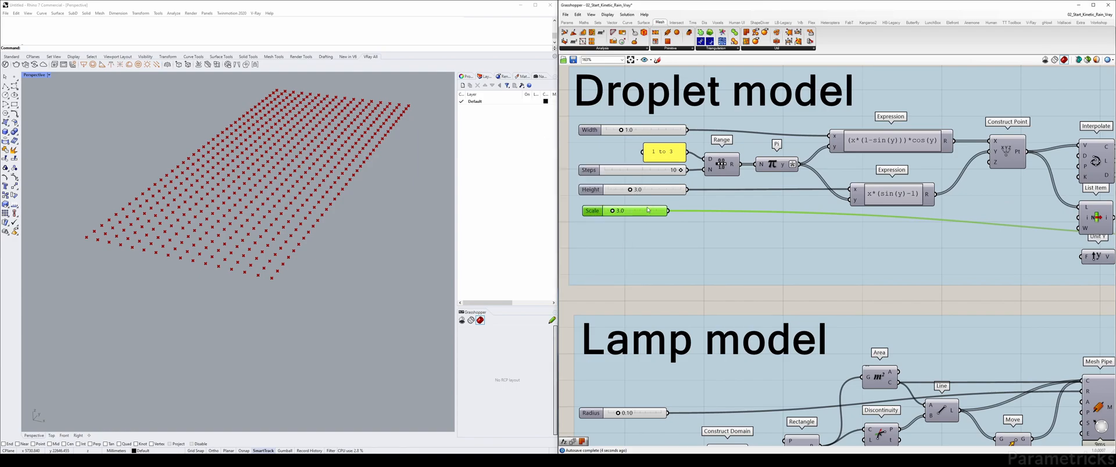
{"action": "left_click_drag", "start_coordinate": [625, 213], "coordinate": [683, 213]}
Step: Turn off the preview of the Starting Points parameter so only the droplets are displayed in the Perspective view
{"action": "left_click", "coordinate": [160, 134]}
{"action": "scroll", "coordinate": [896, 198], "scroll_direction": "down", "scroll_amount": 5}
{"action": "right_click_drag", "start_coordinate": [896, 198], "coordinate": [412, 170]}
{"action": "right_click_drag", "start_coordinate": [997, 309], "coordinate": [813, 214]}
{"action": "scroll", "coordinate": [813, 214], "scroll_direction": "up", "scroll_amount": 4}
{"action": "left_click", "coordinate": [818, 255]}
{"action": "key", "text": "ctrl+q"}
{"action": "left_click", "coordinate": [837, 279]}
{"action": "left_click", "coordinate": [285, 188]}
{"action": "right_click_drag", "start_coordinate": [285, 189], "coordinate": [320, 150]}
{"action": "scroll", "coordinate": [326, 152], "scroll_direction": "up", "scroll_amount": 5}
{"action": "scroll", "coordinate": [320, 149], "scroll_direction": "down", "scroll_amount": 5}
{"action": "scroll", "coordinate": [321, 149], "scroll_direction": "up", "scroll_amount": 4}
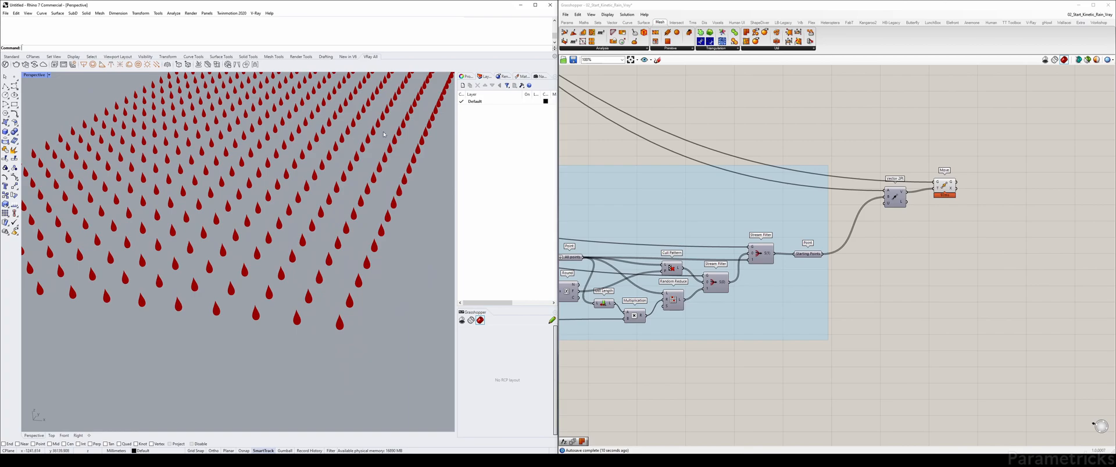
Step: Set the droplet model's Scale slider range to 1 through 50 and its value to 50
{"action": "scroll", "coordinate": [686, 151], "scroll_direction": "down", "scroll_amount": 5}
{"action": "scroll", "coordinate": [686, 151], "scroll_direction": "up", "scroll_amount": 7}
{"action": "double_click", "coordinate": [686, 151]}
{"action": "double_click", "coordinate": [708, 159]}
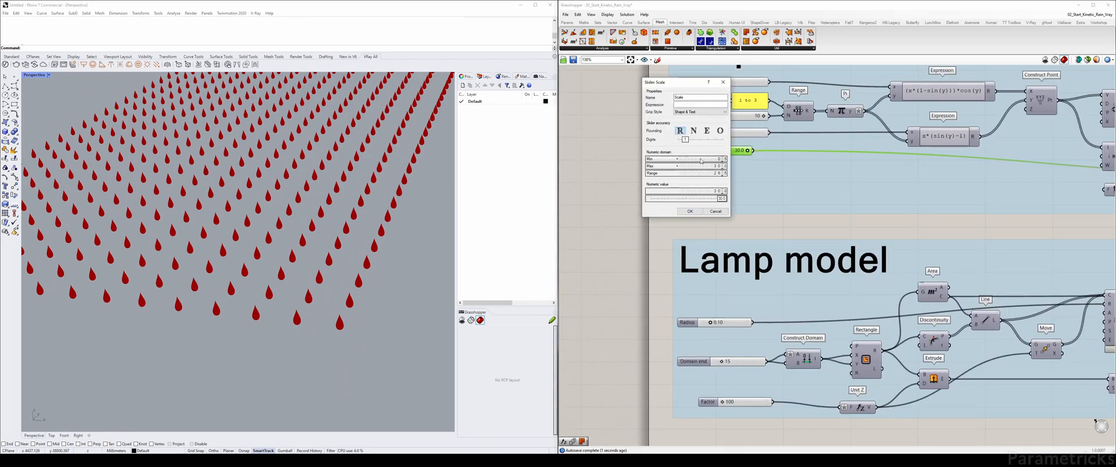
{"action": "type", "text": "1"}
{"action": "key", "text": "Return"}
{"action": "double_click", "coordinate": [700, 168]}
{"action": "type", "text": "50"}
{"action": "key", "text": "Return"}
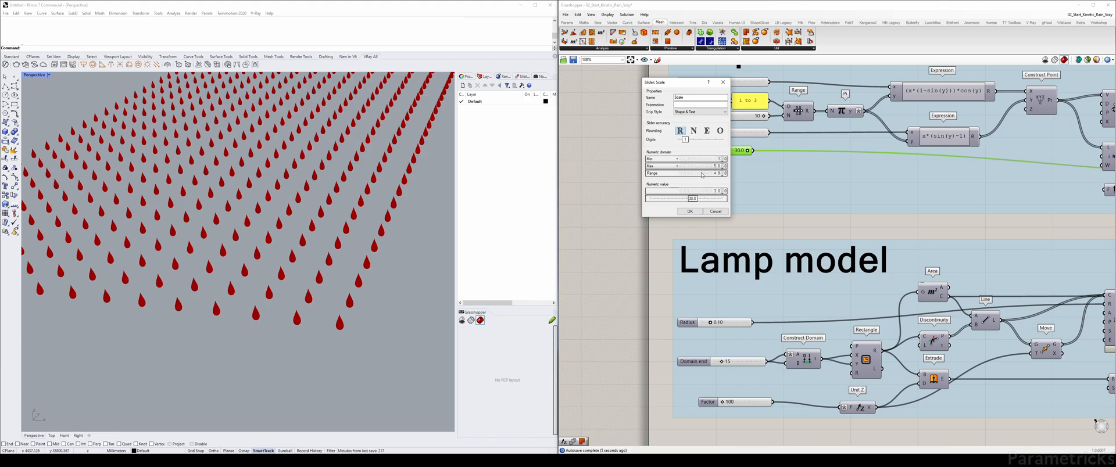
{"action": "left_click", "coordinate": [691, 211]}
{"action": "left_click_drag", "start_coordinate": [728, 151], "coordinate": [848, 150]}
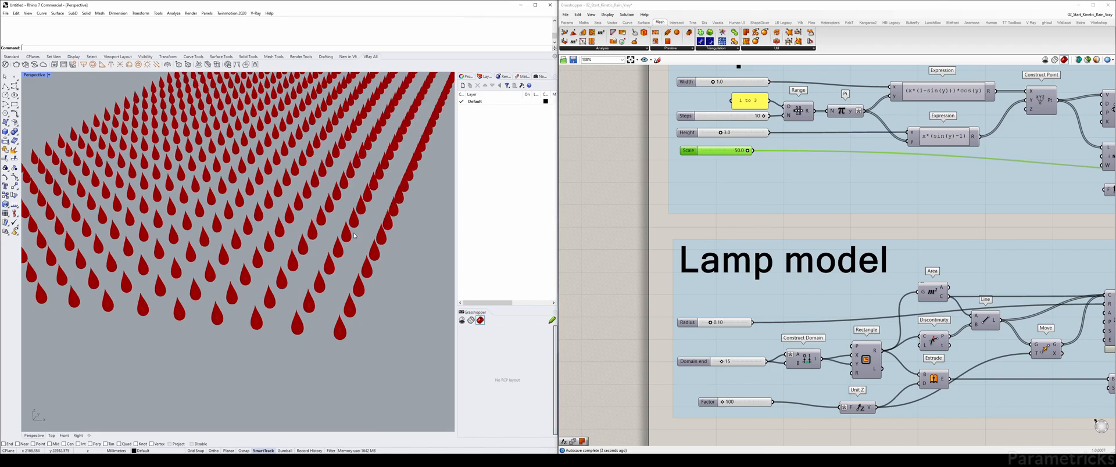
Step: Try a smaller value on the droplet model's Scale slider, and set it back to 50
{"action": "scroll", "coordinate": [371, 229], "scroll_direction": "down", "scroll_amount": 6}
{"action": "mouse_move", "coordinate": [372, 228]}
{"action": "right_mouse_down"}
{"action": "mouse_move", "coordinate": [348, 235]}
{"action": "mouse_move", "coordinate": [335, 226]}
{"action": "mouse_move", "coordinate": [378, 227]}
{"action": "right_mouse_up"}
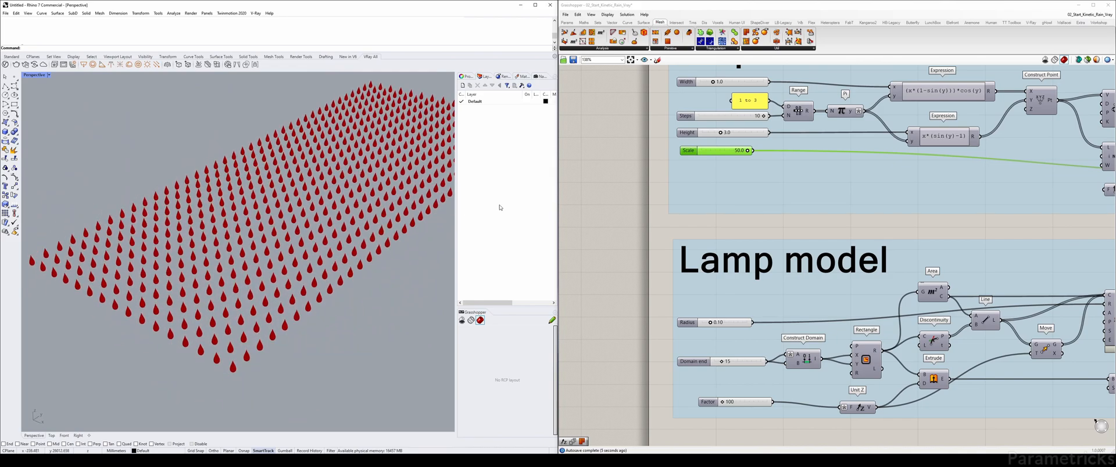
{"action": "double_click", "coordinate": [728, 150]}
{"action": "key", "text": "Return"}
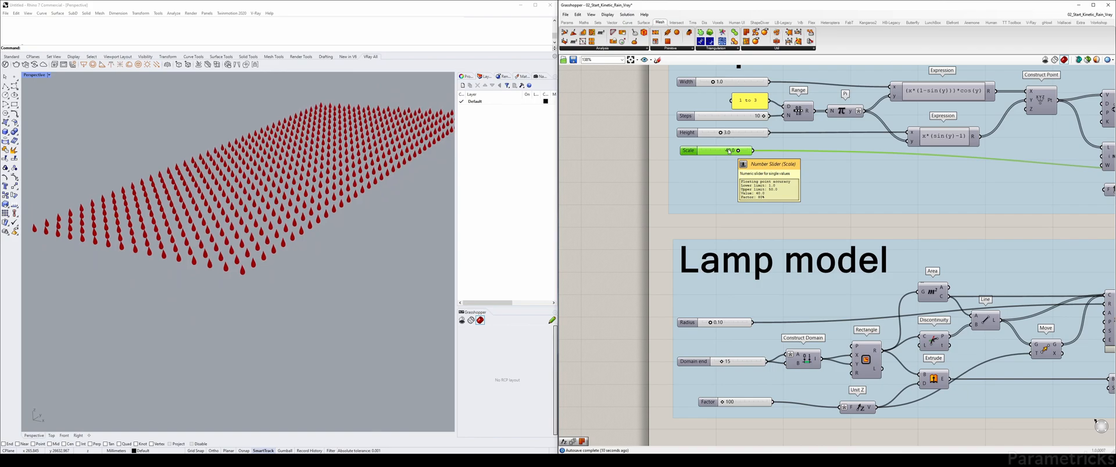
{"action": "double_click", "coordinate": [723, 150]}
{"action": "type", "text": "50"}
{"action": "key", "text": "Return"}
Step: Switch the Model Selector toggle to True so the lamp model is placed at the grid points
{"action": "left_click", "coordinate": [624, 186]}
{"action": "scroll", "coordinate": [608, 170], "scroll_direction": "down", "scroll_amount": 5}
{"action": "scroll", "coordinate": [770, 218], "scroll_direction": "up", "scroll_amount": 3}
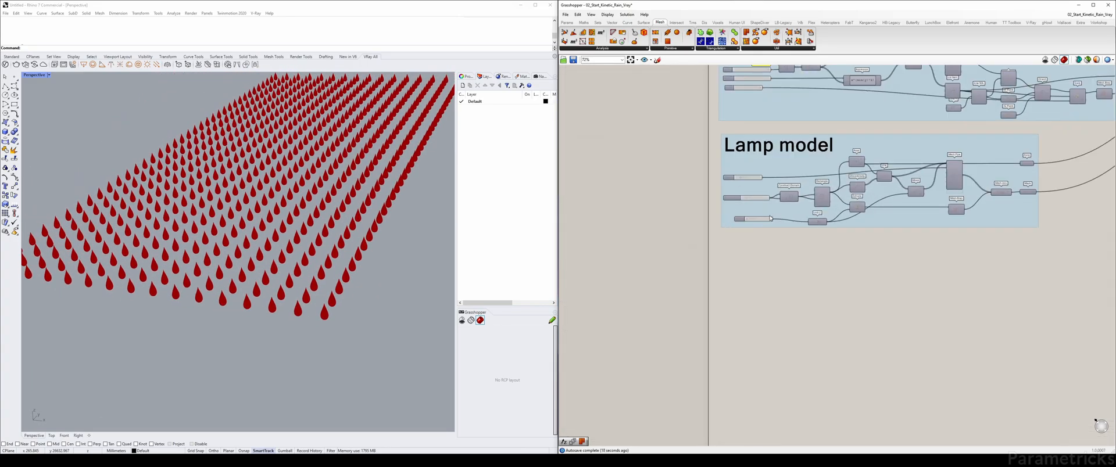
{"action": "scroll", "coordinate": [770, 219], "scroll_direction": "down", "scroll_amount": 3}
{"action": "right_click_drag", "start_coordinate": [941, 161], "coordinate": [825, 177]}
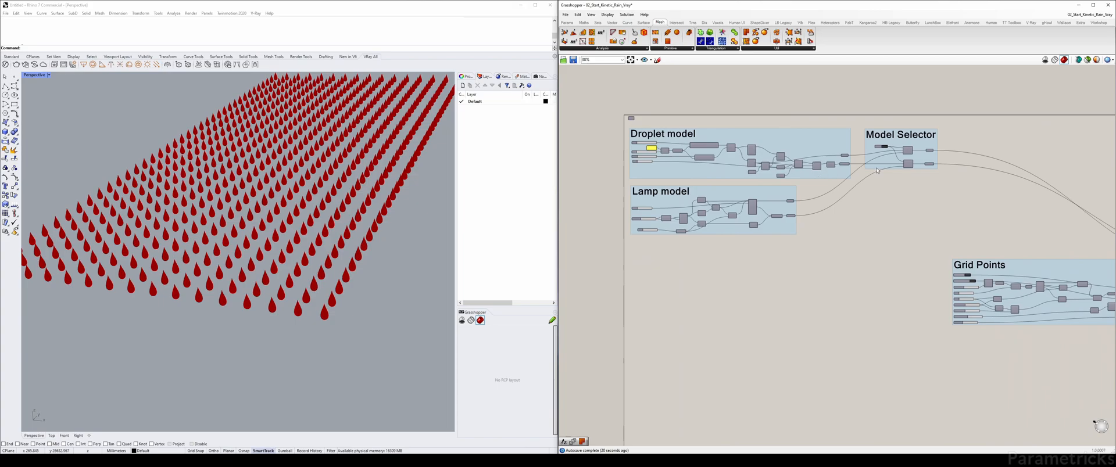
{"action": "scroll", "coordinate": [935, 150], "scroll_direction": "up", "scroll_amount": 7}
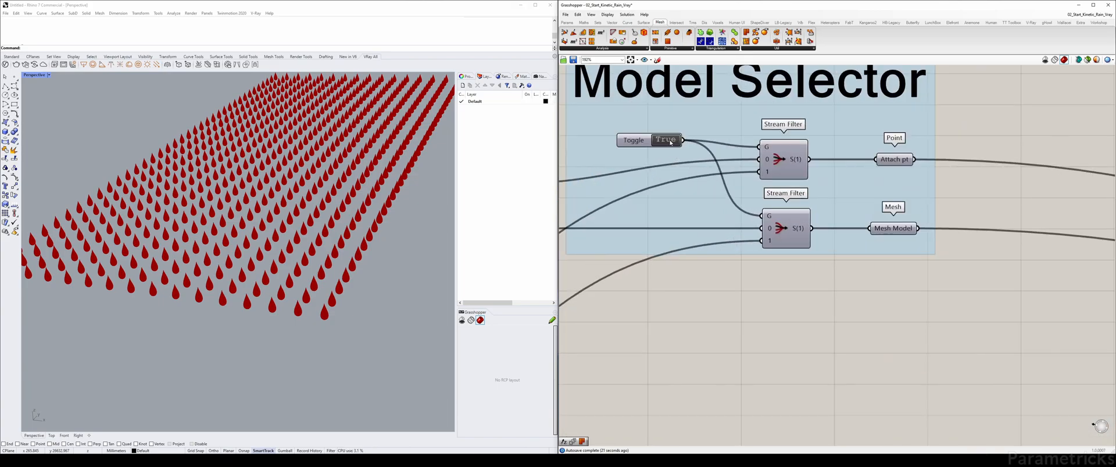
{"action": "double_click", "coordinate": [670, 142]}
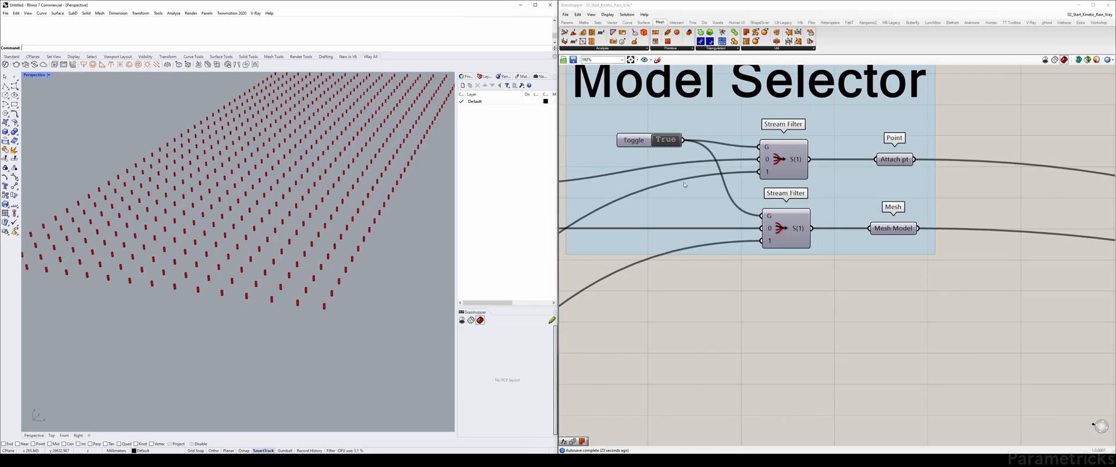
Step: Set the Lamp model's Factor slider to 500 and move the slider slightly closer to the one above
{"action": "scroll", "coordinate": [736, 193], "scroll_direction": "down", "scroll_amount": 4}
{"action": "right_click_drag", "start_coordinate": [737, 193], "coordinate": [969, 156]}
{"action": "right_click_drag", "start_coordinate": [657, 229], "coordinate": [930, 169]}
{"action": "scroll", "coordinate": [771, 214], "scroll_direction": "up", "scroll_amount": 4}
{"action": "left_click", "coordinate": [770, 215]}
{"action": "double_click", "coordinate": [769, 213]}
{"action": "type", "text": "500"}
{"action": "key", "text": "Return"}
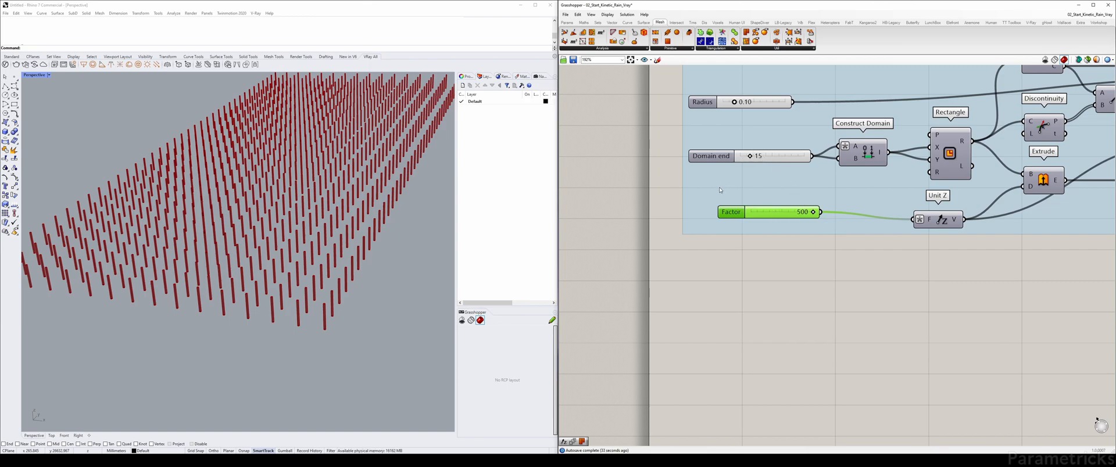
{"action": "left_click_drag", "start_coordinate": [736, 214], "coordinate": [718, 206]}
Step: Rename the Lamp model's Domain end slider to Width x Depth
{"action": "left_click", "coordinate": [715, 156]}
{"action": "right_click", "coordinate": [715, 156]}
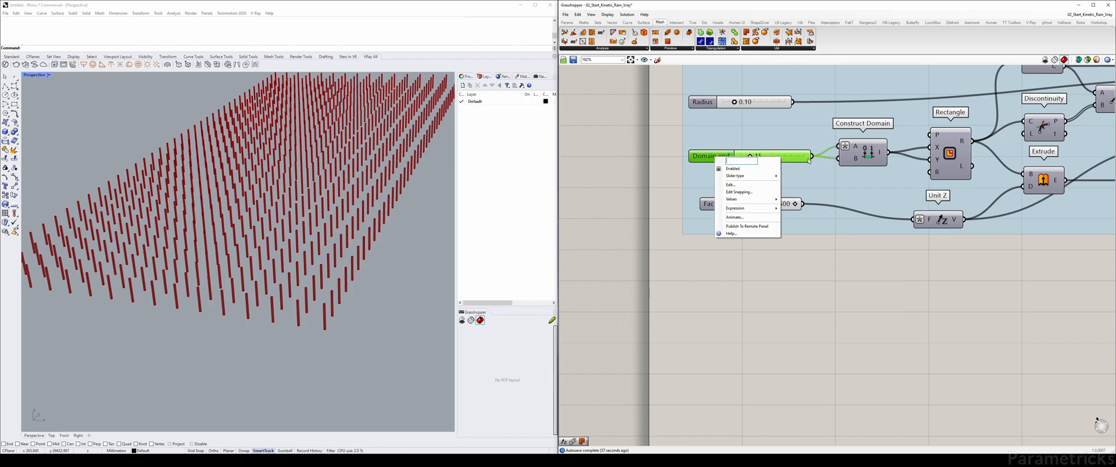
{"action": "type", "text": "Width x Depth"}
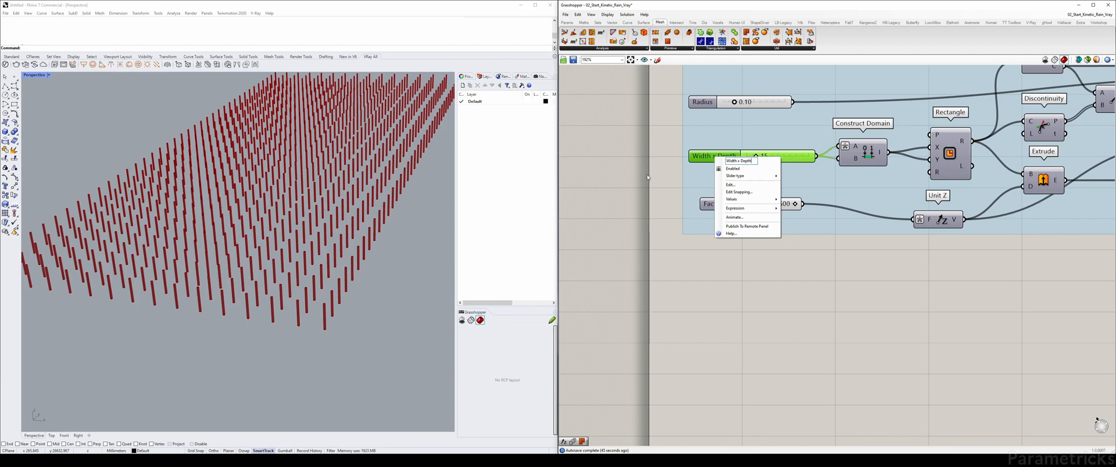
{"action": "key", "text": "Return"}
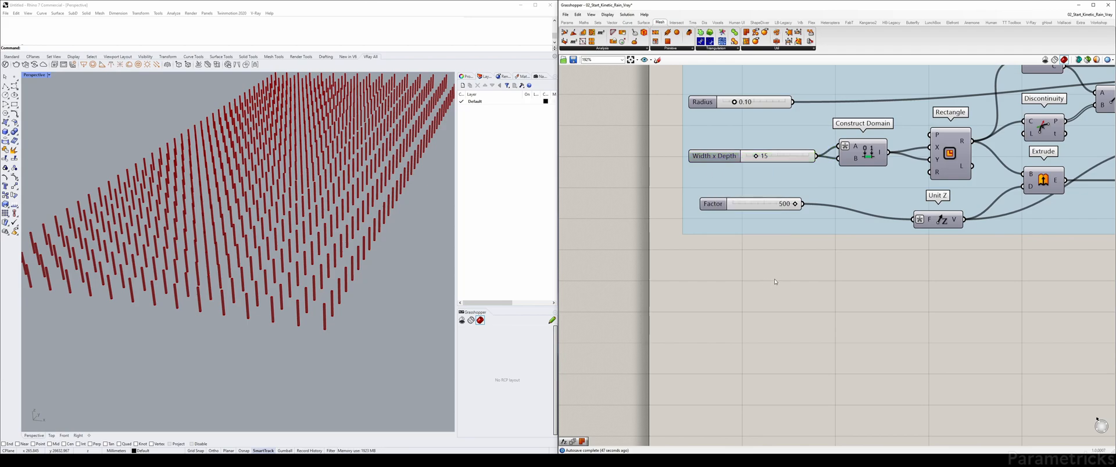
Step: Set the Lamp model's Width x Depth slider to 50 and its Factor slider to 300
{"action": "double_click", "coordinate": [758, 157]}
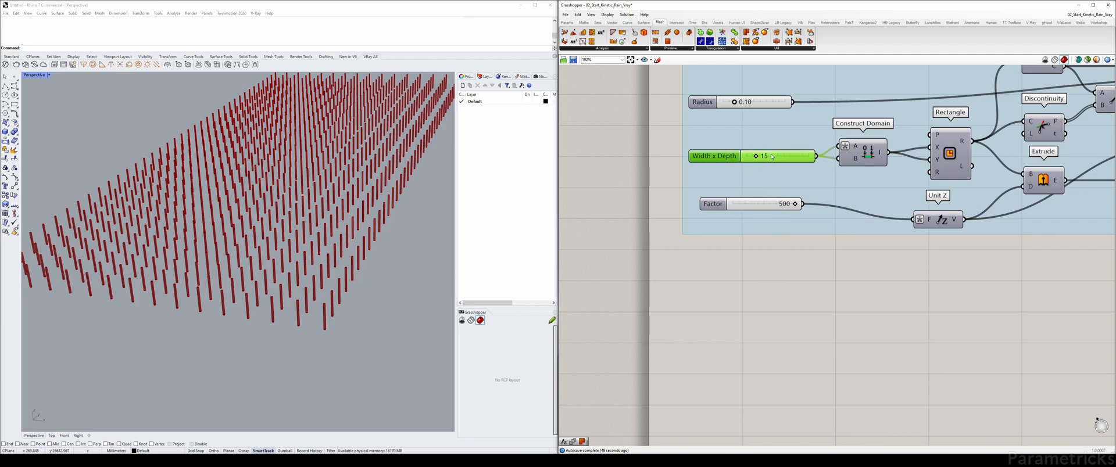
{"action": "type", "text": "50"}
{"action": "key", "text": "Return"}
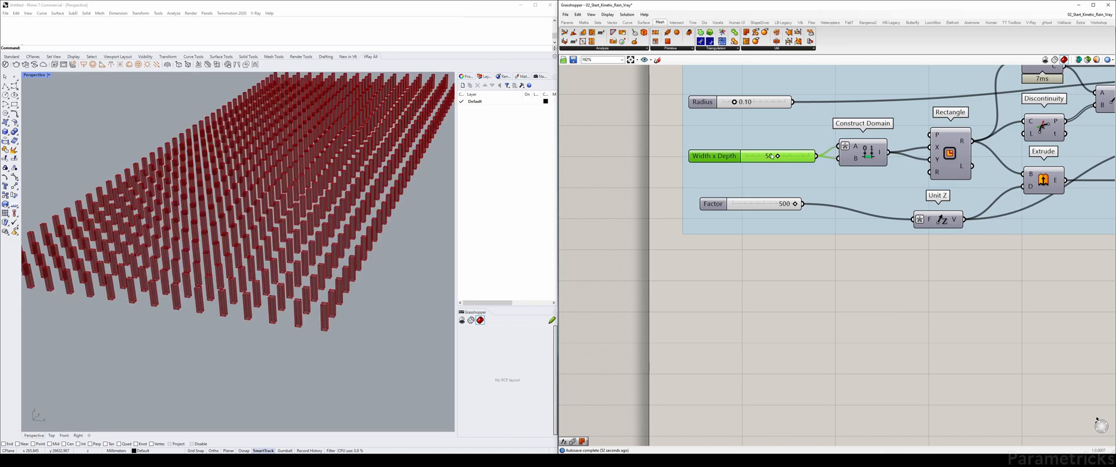
{"action": "double_click", "coordinate": [761, 204]}
{"action": "type", "text": "300"}
{"action": "key", "text": "Return"}
{"action": "left_click", "coordinate": [772, 289]}
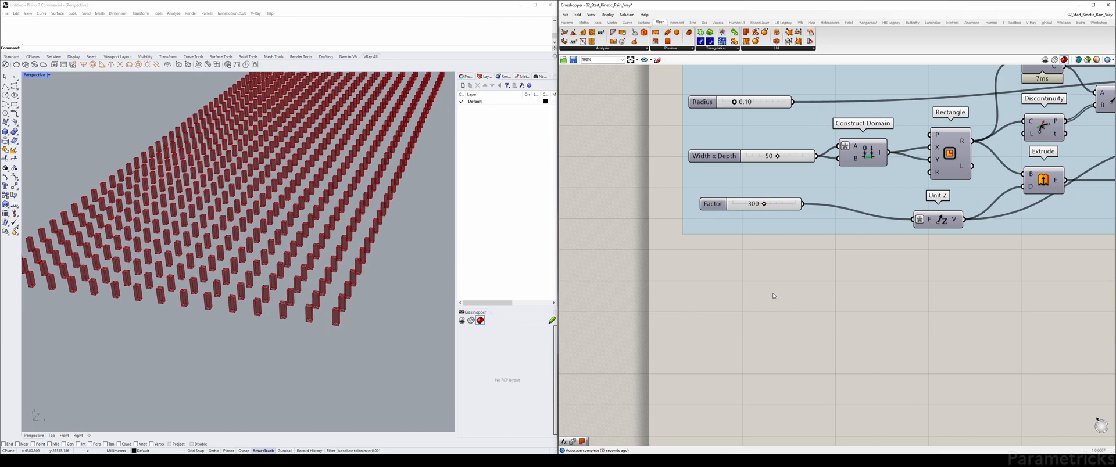
Step: Try a Width x Depth value of 30 for the lamps, and set the slider to 40
{"action": "double_click", "coordinate": [755, 154]}
{"action": "type", "text": "30"}
{"action": "key", "text": "Return"}
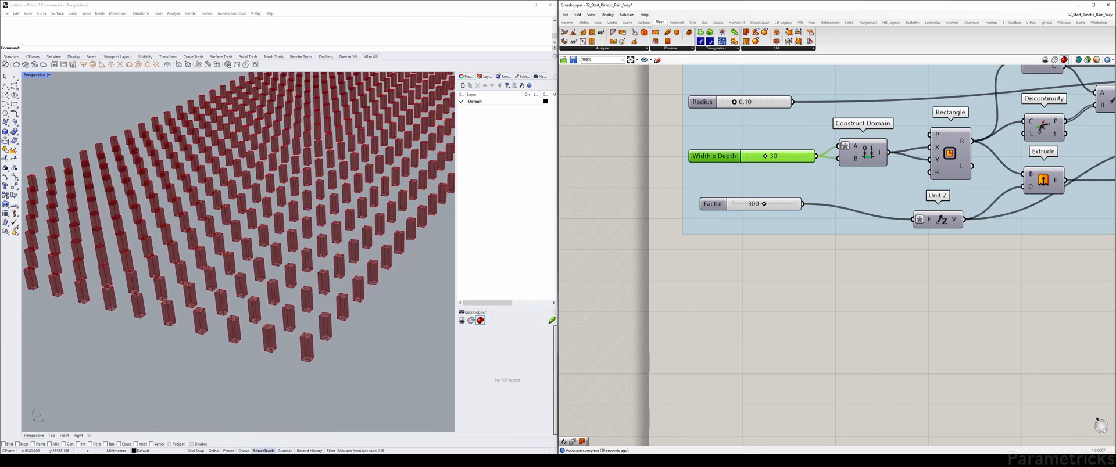
{"action": "double_click", "coordinate": [753, 155]}
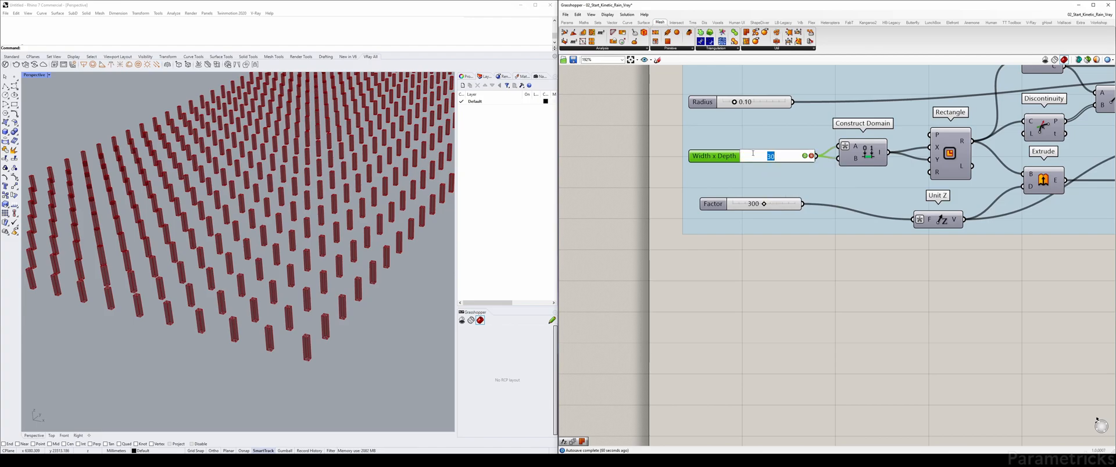
{"action": "key", "text": "Return"}
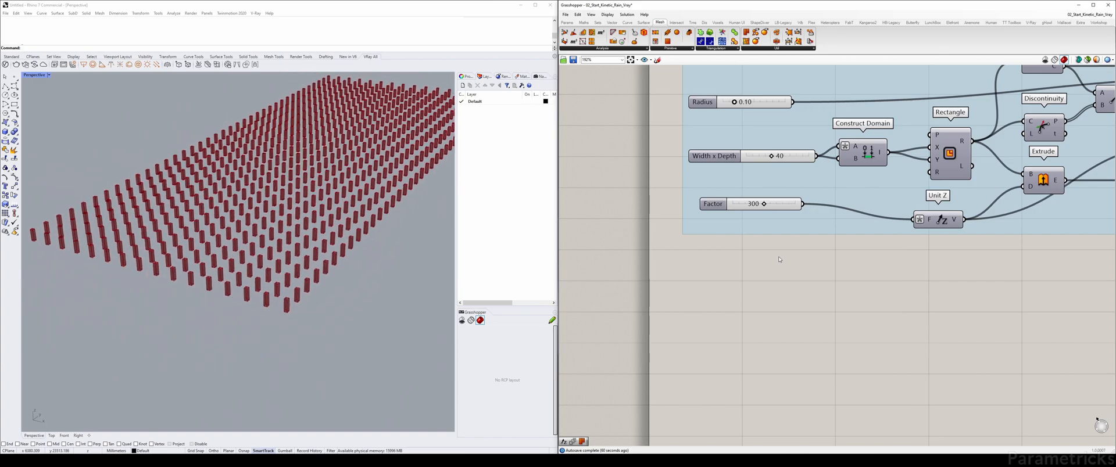
Step: In the Grid Points group, set Use all Points? to False and Randomize Reduction? to True
{"action": "scroll", "coordinate": [787, 220], "scroll_direction": "down", "scroll_amount": 5}
{"action": "scroll", "coordinate": [729, 236], "scroll_direction": "up", "scroll_amount": 5}
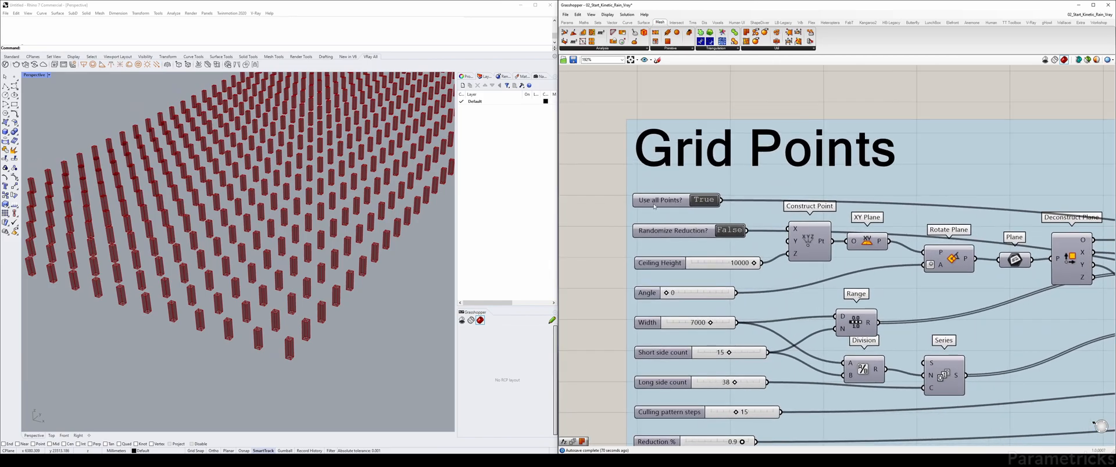
{"action": "double_click", "coordinate": [703, 199]}
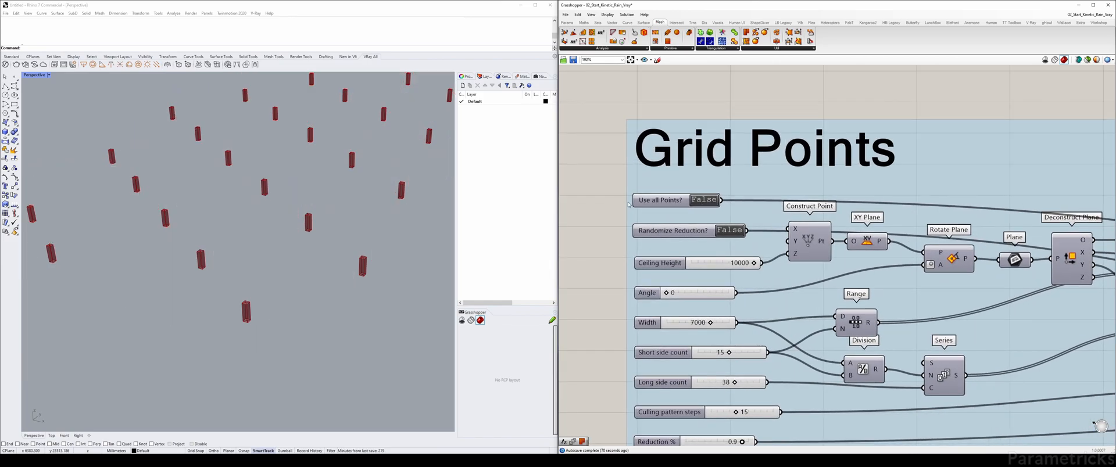
{"action": "double_click", "coordinate": [736, 231]}
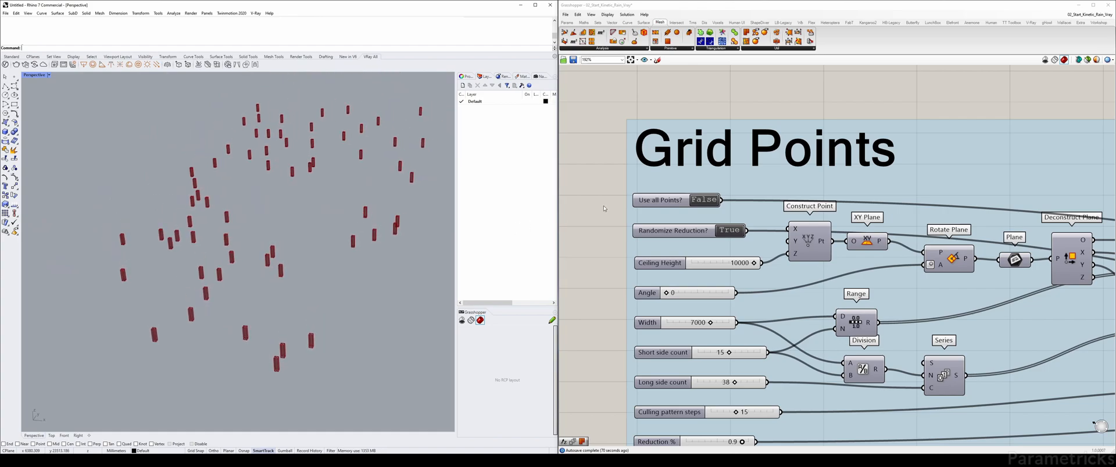
Step: Switch the Model Selector toggle back to the droplet model
{"action": "scroll", "coordinate": [718, 164], "scroll_direction": "down", "scroll_amount": 5}
{"action": "right_click_drag", "start_coordinate": [718, 164], "coordinate": [872, 255]}
{"action": "scroll", "coordinate": [757, 144], "scroll_direction": "up", "scroll_amount": 5}
{"action": "double_click", "coordinate": [733, 141]}
Step: Examine the Vector 2Pt and Move components beyond the Grid Points group and the wires feeding them
{"action": "scroll", "coordinate": [739, 145], "scroll_direction": "down", "scroll_amount": 3}
{"action": "right_click_drag", "start_coordinate": [1023, 262], "coordinate": [822, 258]}
{"action": "right_click_drag", "start_coordinate": [962, 303], "coordinate": [790, 179]}
{"action": "scroll", "coordinate": [927, 243], "scroll_direction": "down", "scroll_amount": 3}
{"action": "right_click_drag", "start_coordinate": [927, 243], "coordinate": [726, 194]}
{"action": "scroll", "coordinate": [865, 207], "scroll_direction": "up", "scroll_amount": 3}
{"action": "left_click_drag", "start_coordinate": [808, 173], "coordinate": [880, 231]}
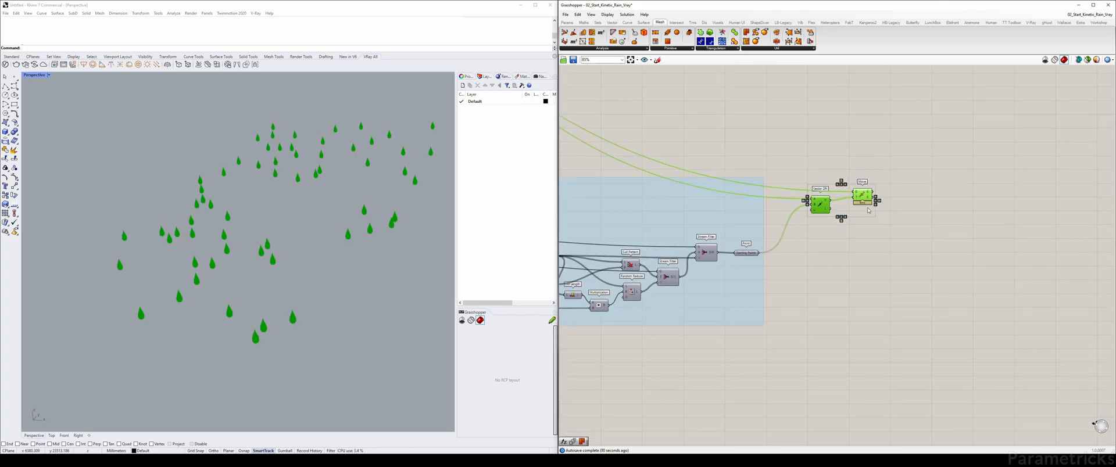
{"action": "left_click_drag", "start_coordinate": [897, 159], "coordinate": [811, 216]}
{"action": "left_click", "coordinate": [831, 154]}
{"action": "left_click_drag", "start_coordinate": [905, 153], "coordinate": [805, 233]}
{"action": "left_click", "coordinate": [799, 247]}
{"action": "right_click_drag", "start_coordinate": [792, 268], "coordinate": [843, 255]}
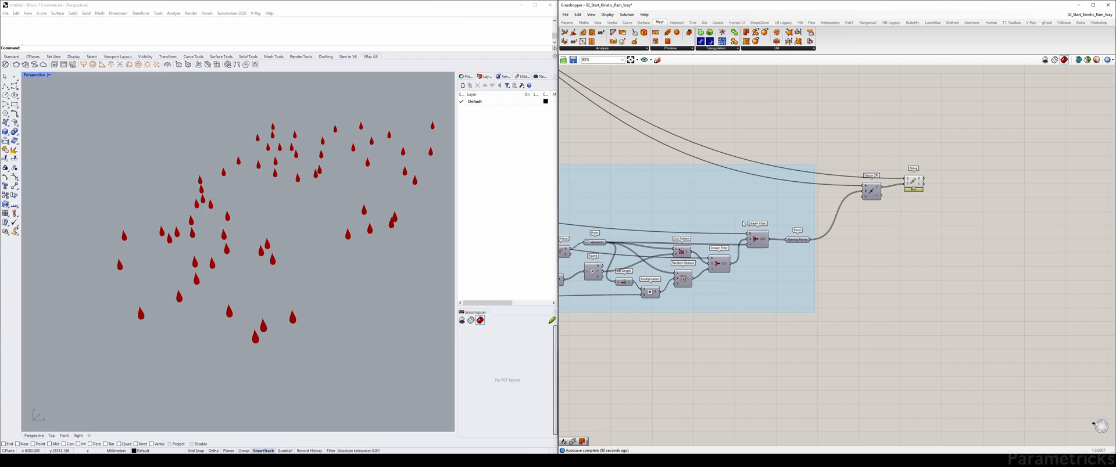
{"action": "right_click_drag", "start_coordinate": [744, 224], "coordinate": [848, 204]}
{"action": "right_click_drag", "start_coordinate": [948, 163], "coordinate": [714, 179]}
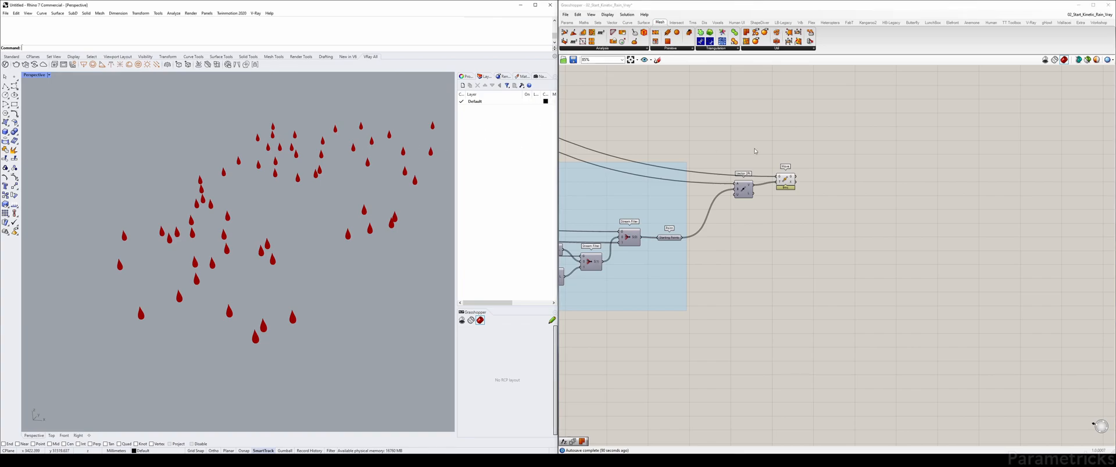
Step: Delete the Vector 2Pt and Move components that place the models at the starting points
{"action": "scroll", "coordinate": [784, 179], "scroll_direction": "up", "scroll_amount": 4}
{"action": "left_click", "coordinate": [786, 178]}
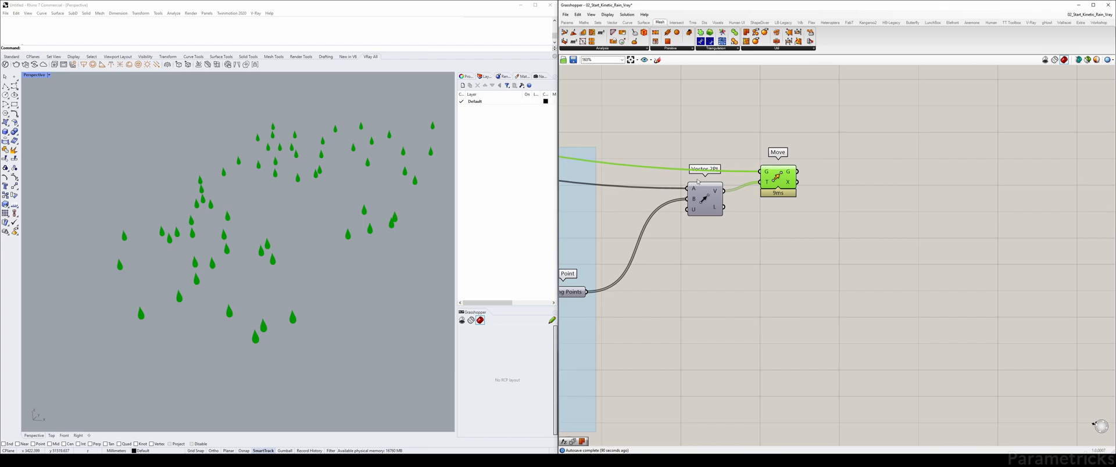
{"action": "left_click_drag", "start_coordinate": [799, 149], "coordinate": [713, 227]}
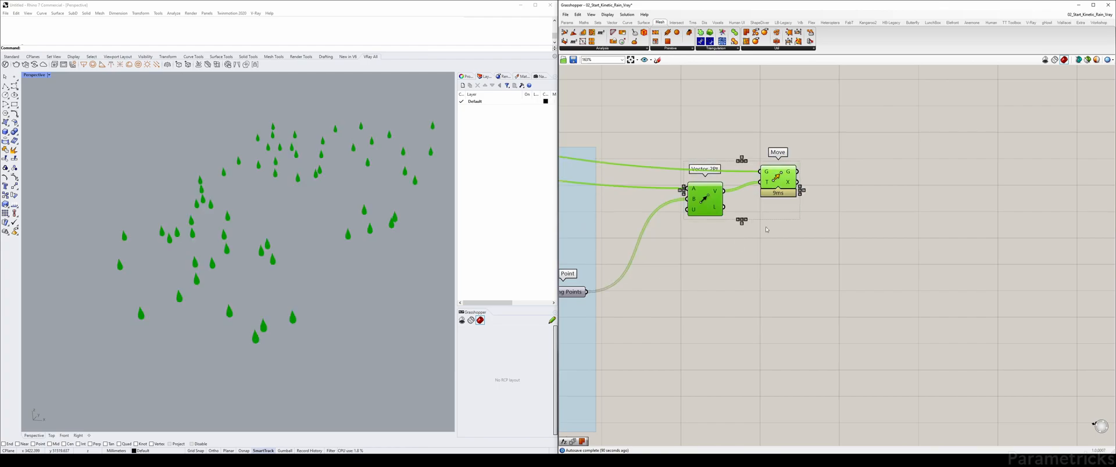
{"action": "key", "text": "Delete"}
{"action": "scroll", "coordinate": [758, 219], "scroll_direction": "down", "scroll_amount": 5}
{"action": "right_click_drag", "start_coordinate": [839, 147], "coordinate": [879, 199]}
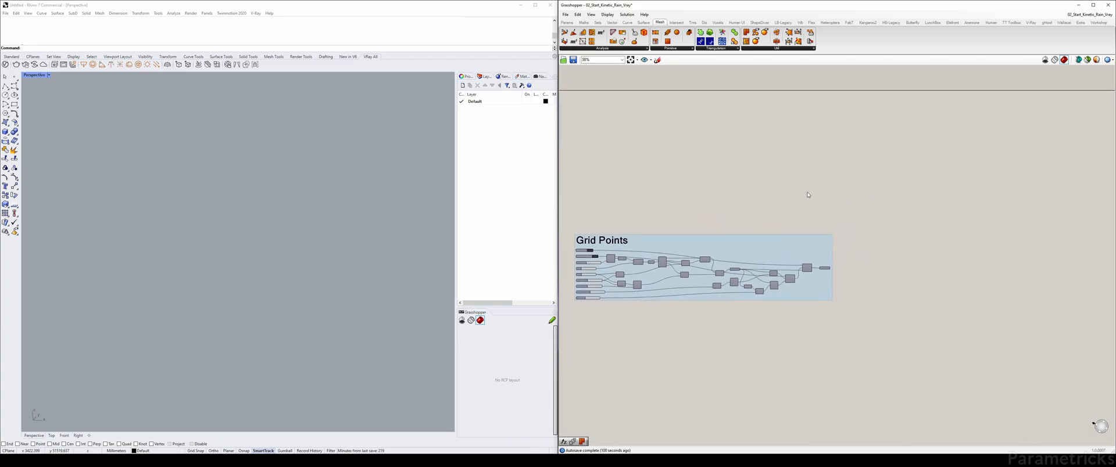